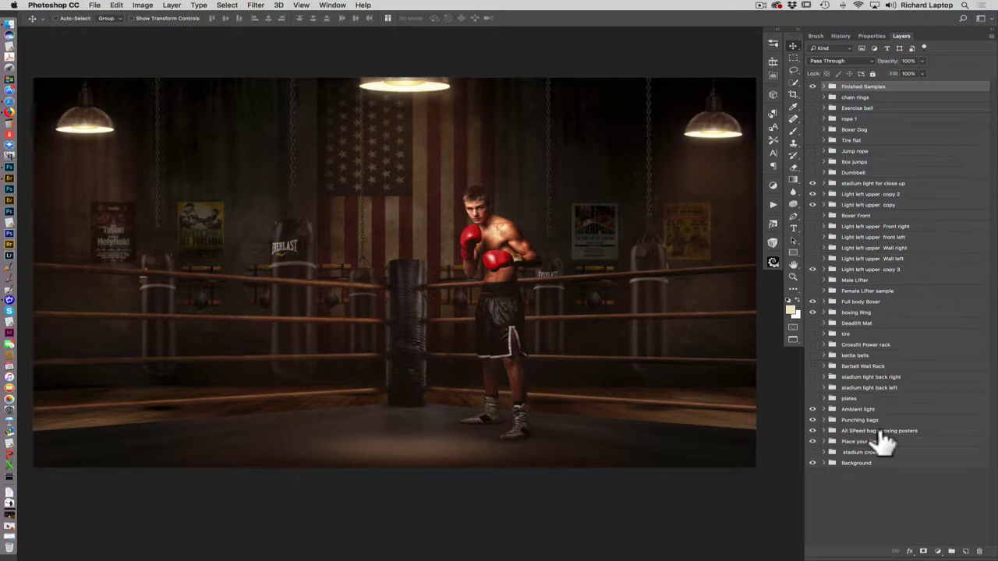
Expand the Finished Samples group and check which layers sit under a canvas spot
click(824, 86)
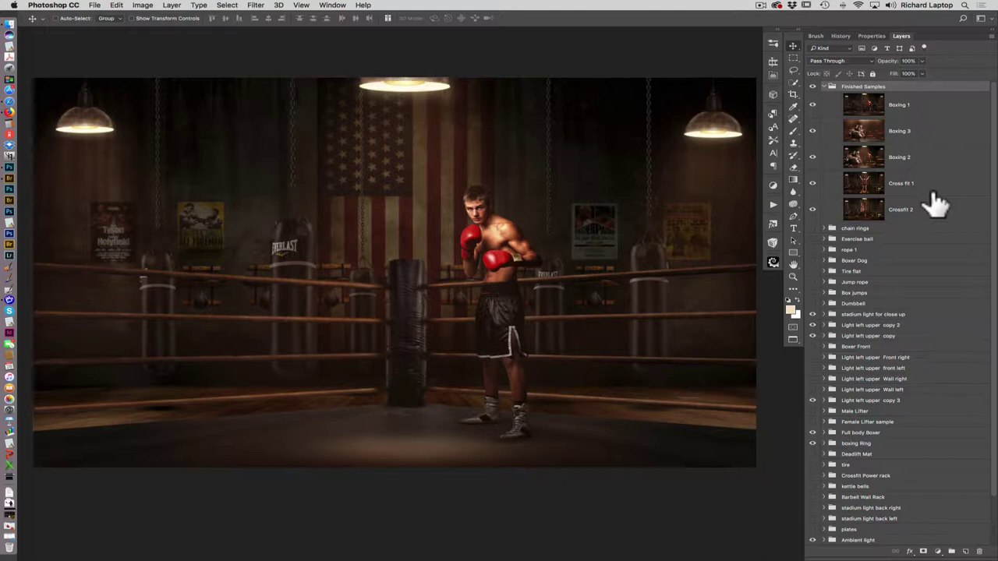
right_click(457, 334)
click(492, 361)
Hide the Boxing 1 sample layer, leaving the close-up punching boxer visible
click(814, 104)
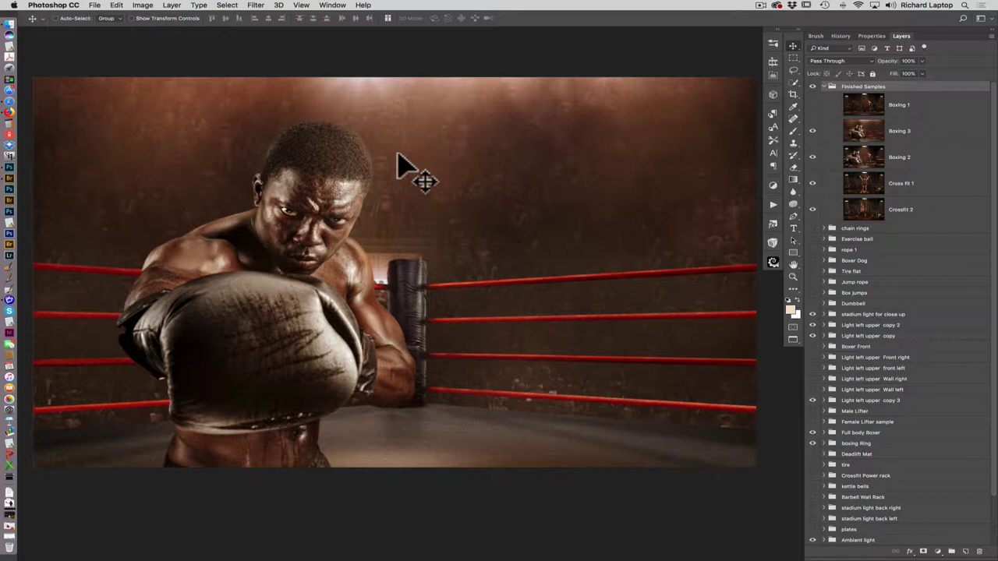
Compare the Boxing 3 and Boxing 1 samples by toggling visibility, leaving Boxing 3 hidden
click(815, 130)
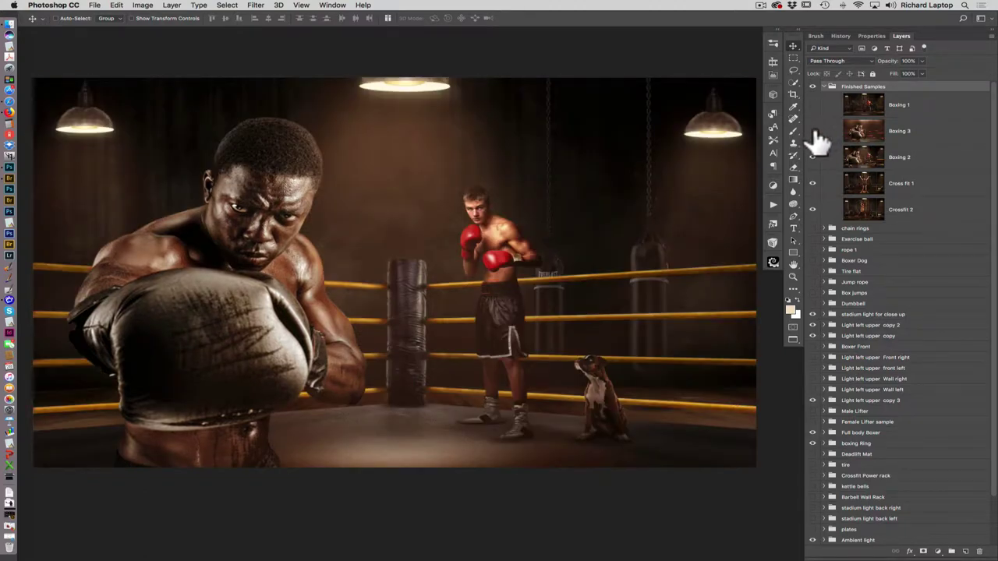
click(813, 105)
click(814, 106)
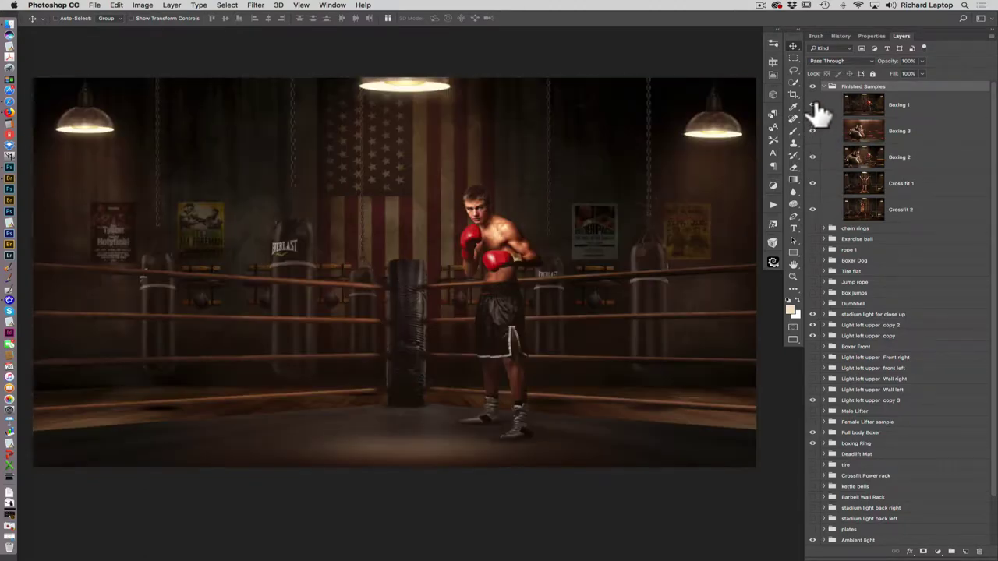
click(814, 106)
click(816, 131)
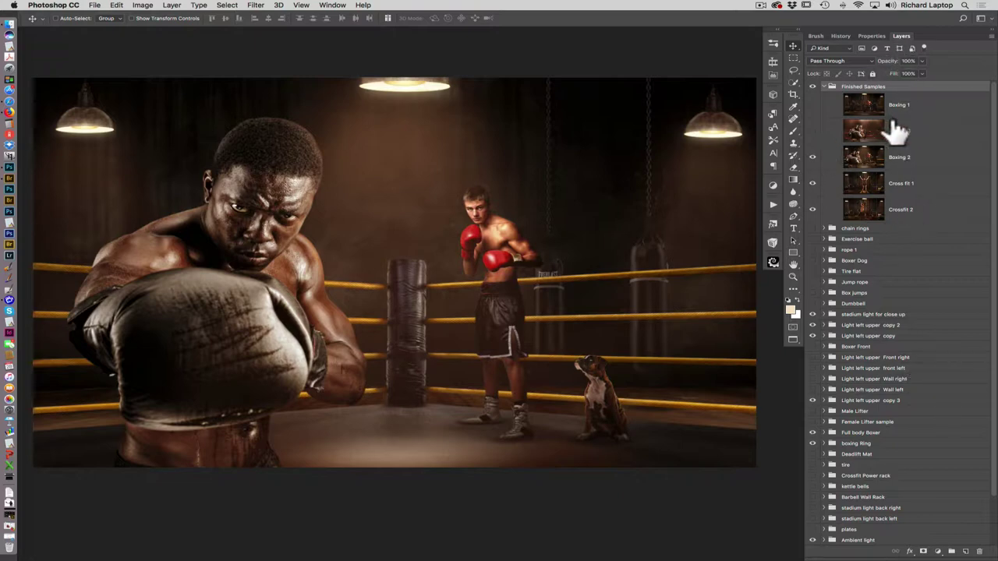
Hide Boxing 2 to show the Cross fit 1 overhead barbell composite
click(814, 157)
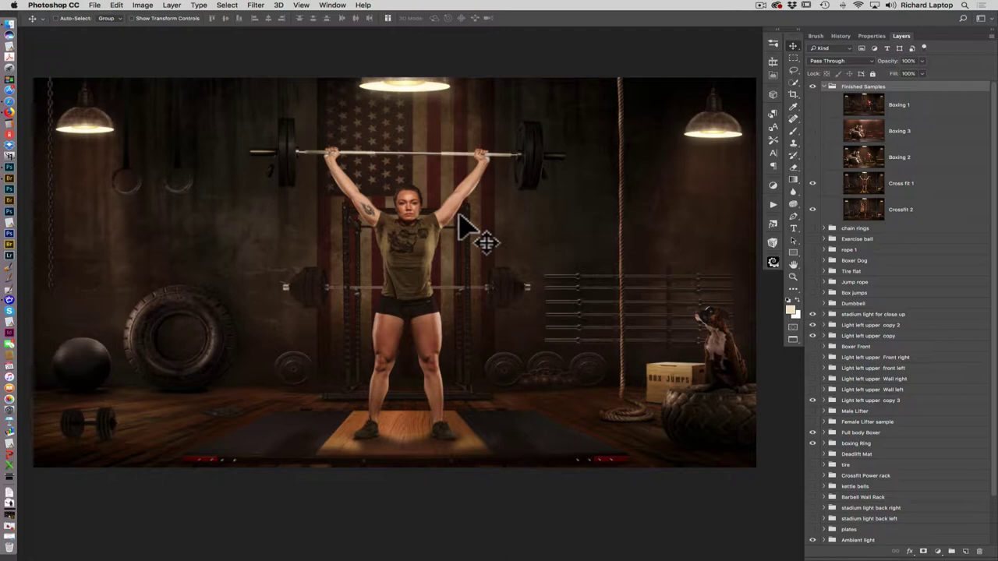
Hide the Cross fit 1 sample, then the whole Finished Samples group
click(813, 183)
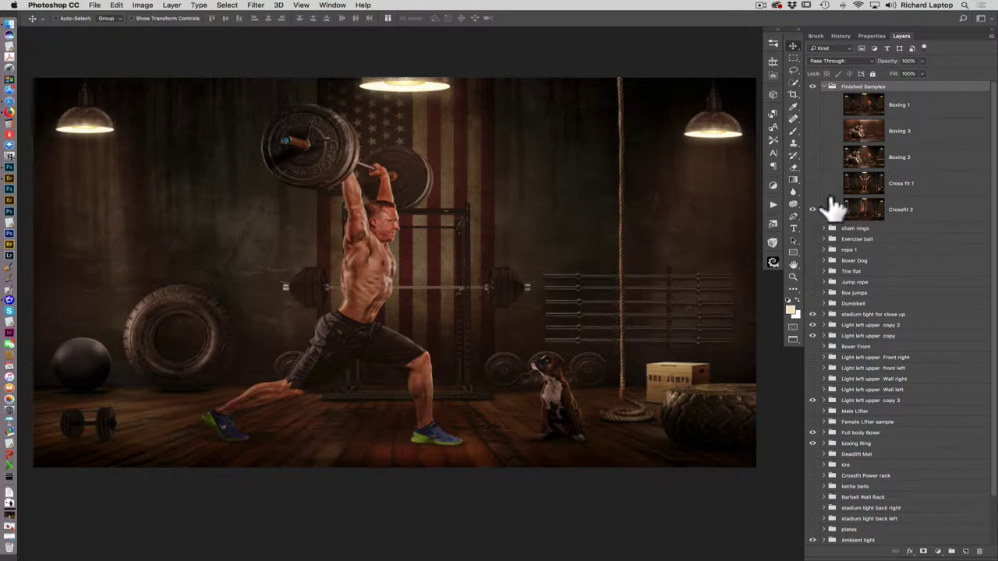
click(815, 86)
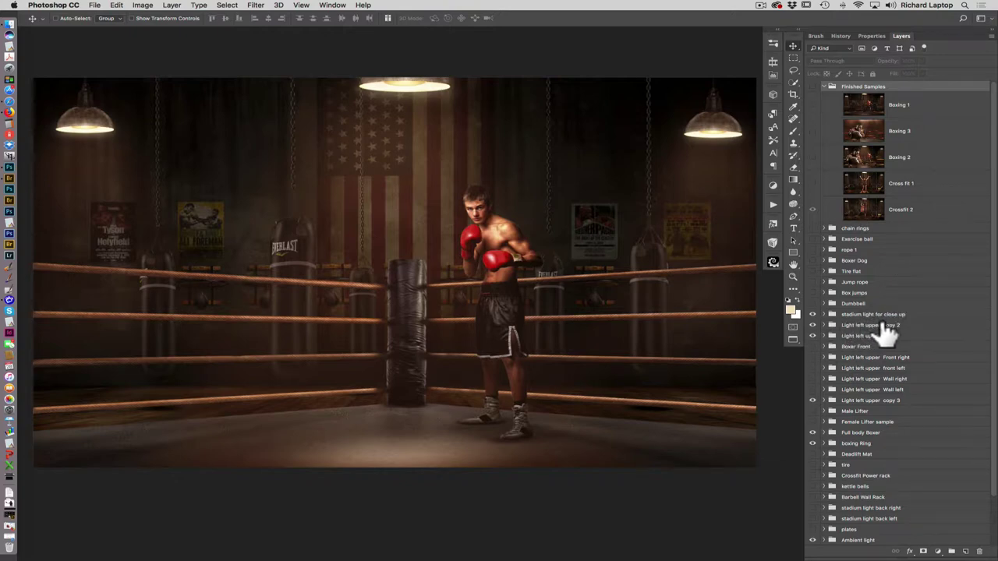
Switch off the left and right lamp lights and the close-up stadium light
drag(813, 325, 813, 336)
click(812, 315)
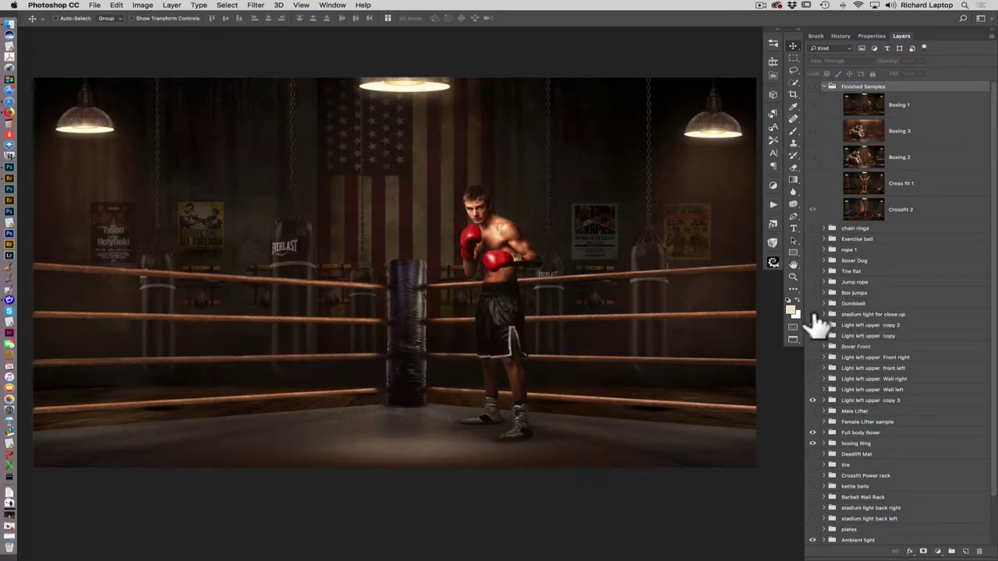
click(814, 316)
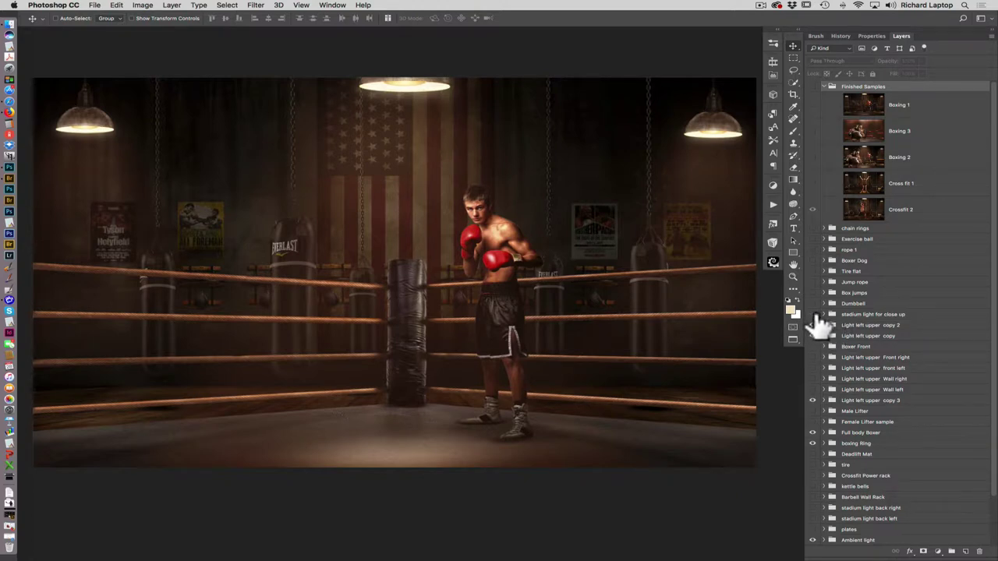
click(813, 315)
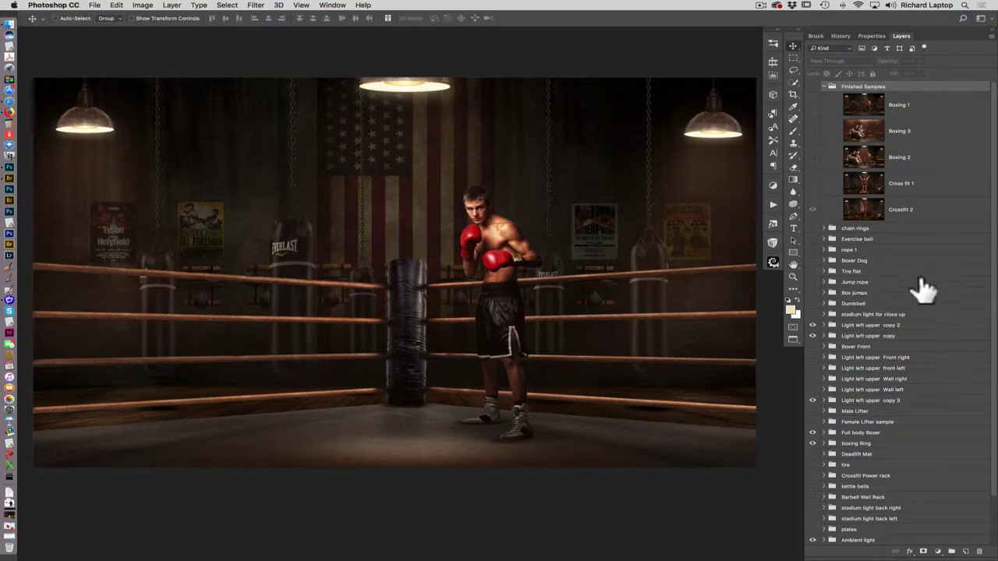
Compare the top-left, top-right and centre overhead lamps on and off
click(813, 325)
click(813, 326)
click(813, 325)
click(814, 325)
click(813, 336)
click(813, 336)
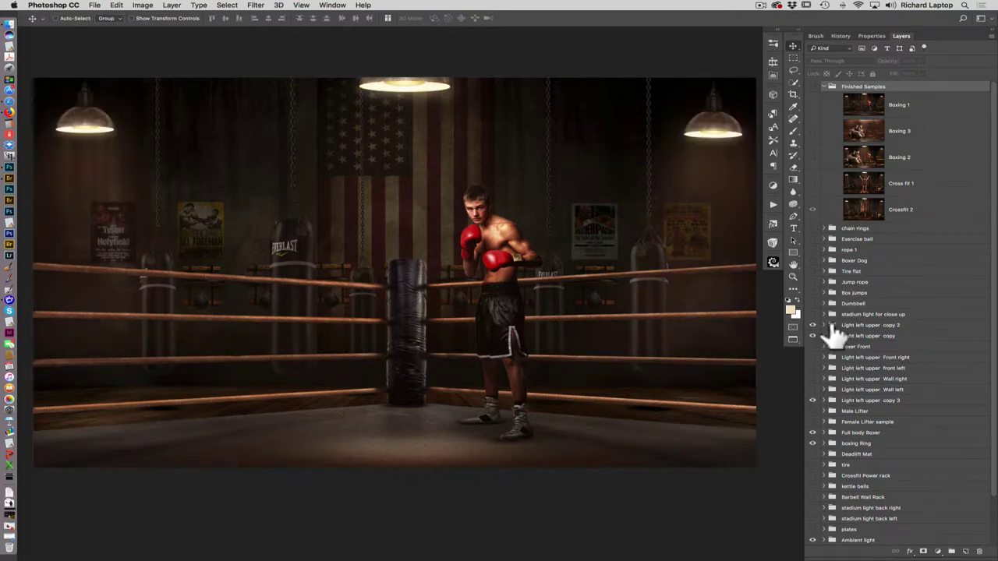
click(814, 400)
click(814, 400)
click(813, 400)
click(813, 400)
Preview the extra wall and front overhead lamps and the Boxer Front figure
click(813, 390)
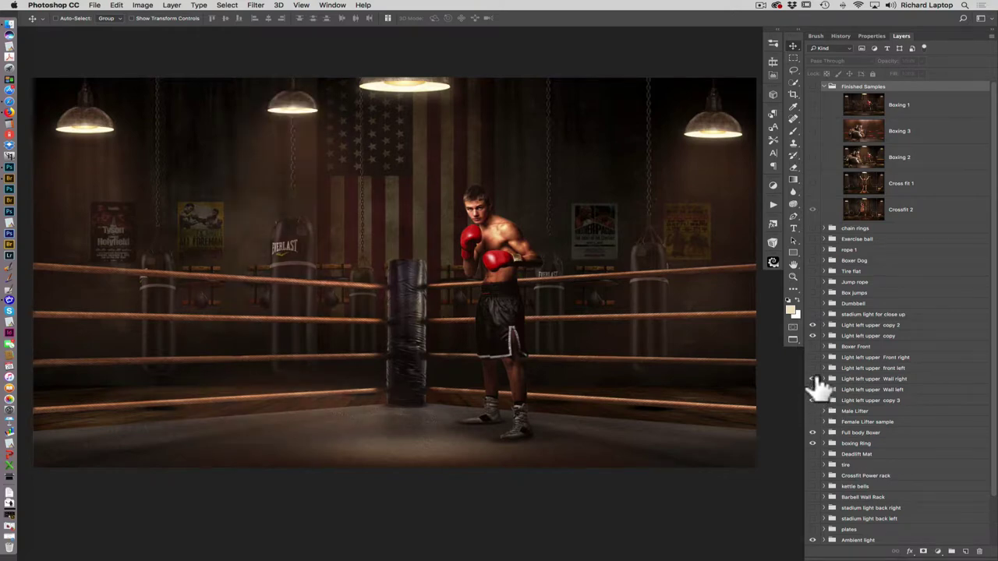
click(813, 379)
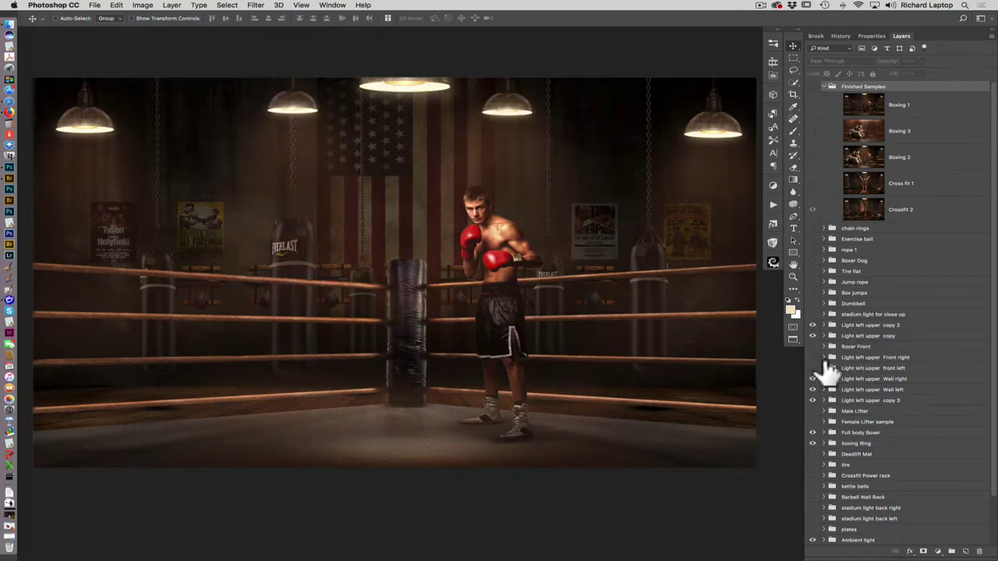
click(813, 368)
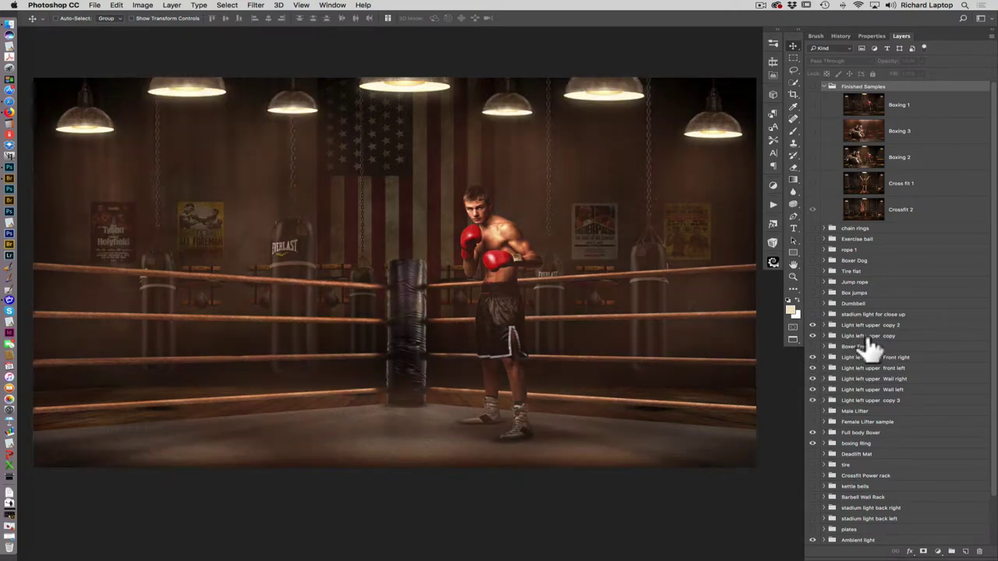
click(813, 358)
click(814, 347)
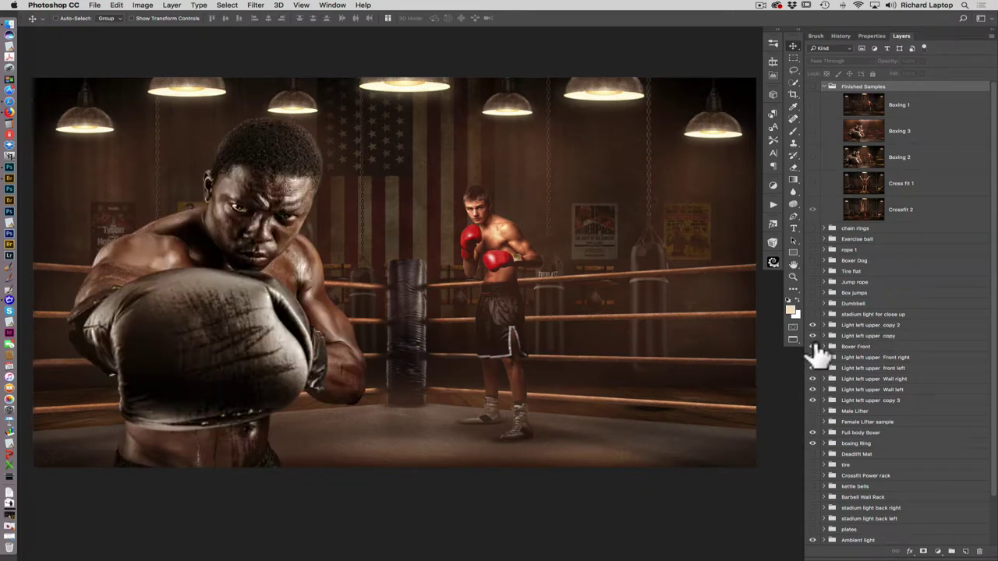
click(814, 346)
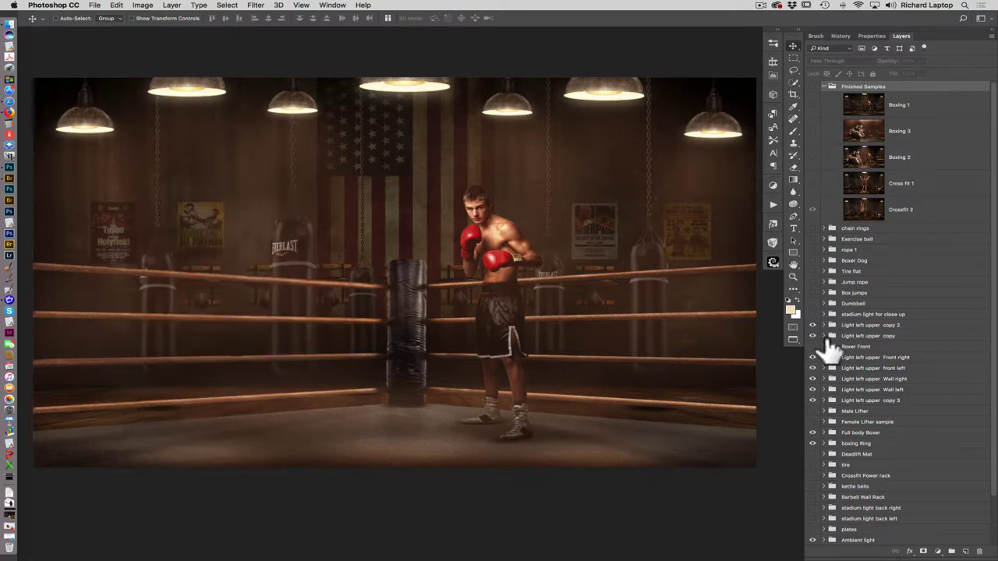
Turn the four extra lamps back off and preview the Male Lifter, leaving it hidden
click(813, 357)
click(813, 368)
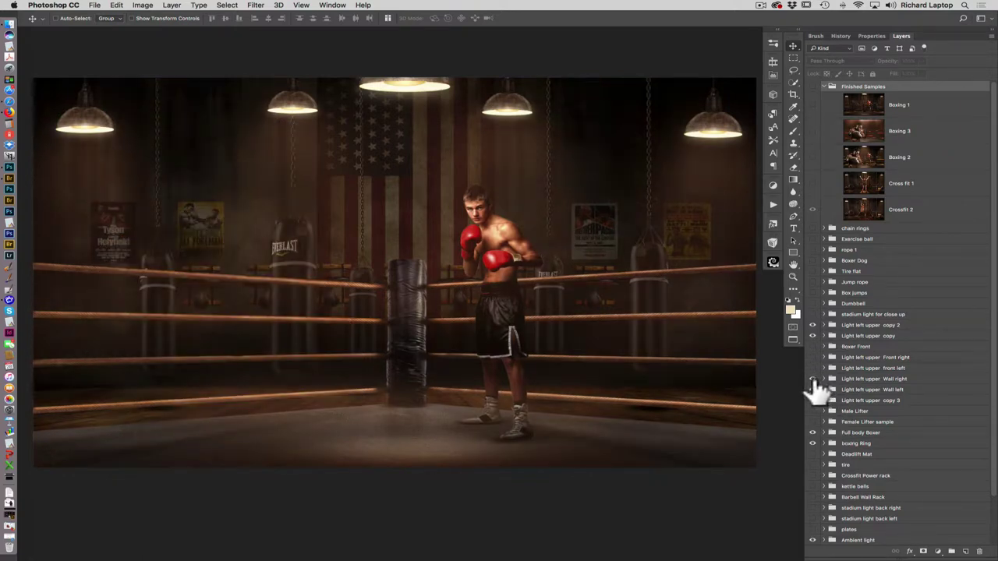
click(813, 380)
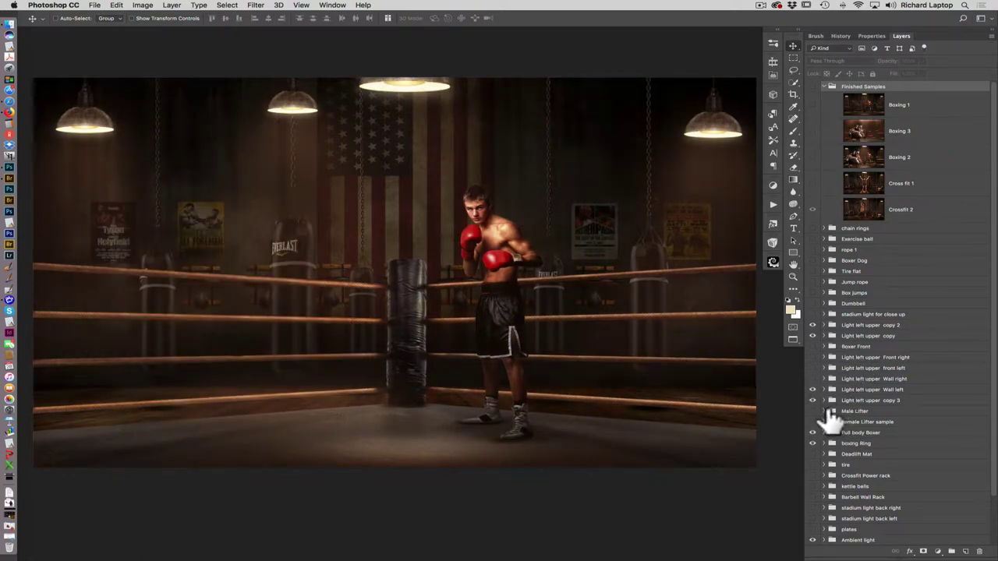
click(813, 390)
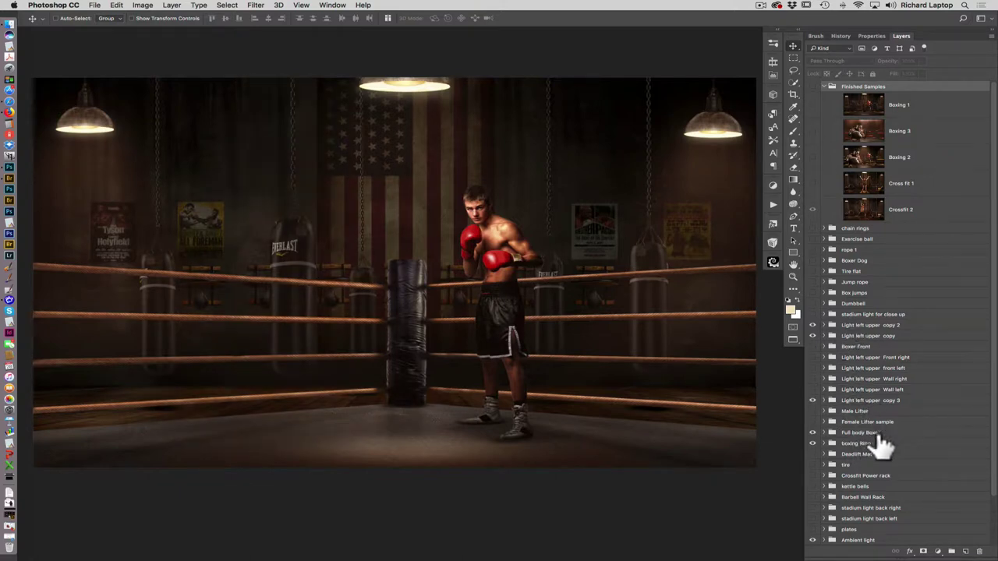
click(813, 411)
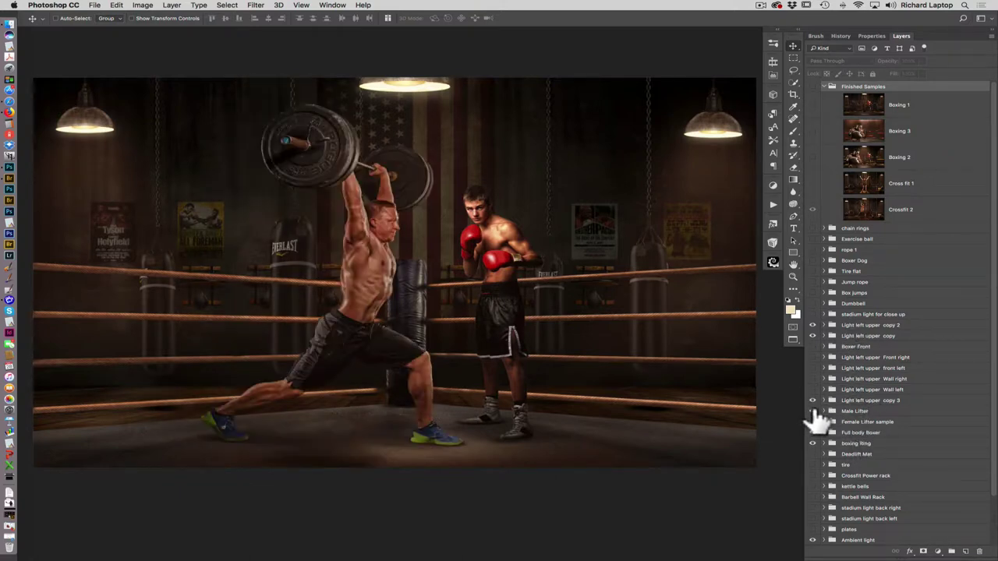
click(813, 411)
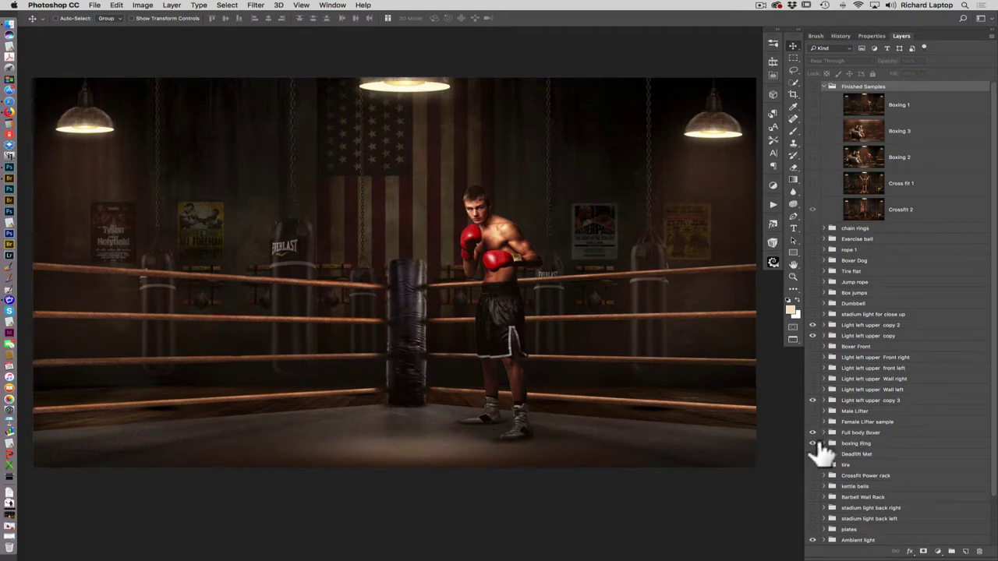
Expand the Full body Boxer group, compare its soft shadow, and show the under-feet shadow
click(813, 433)
click(813, 434)
click(824, 433)
scroll(995, 331, down, 5)
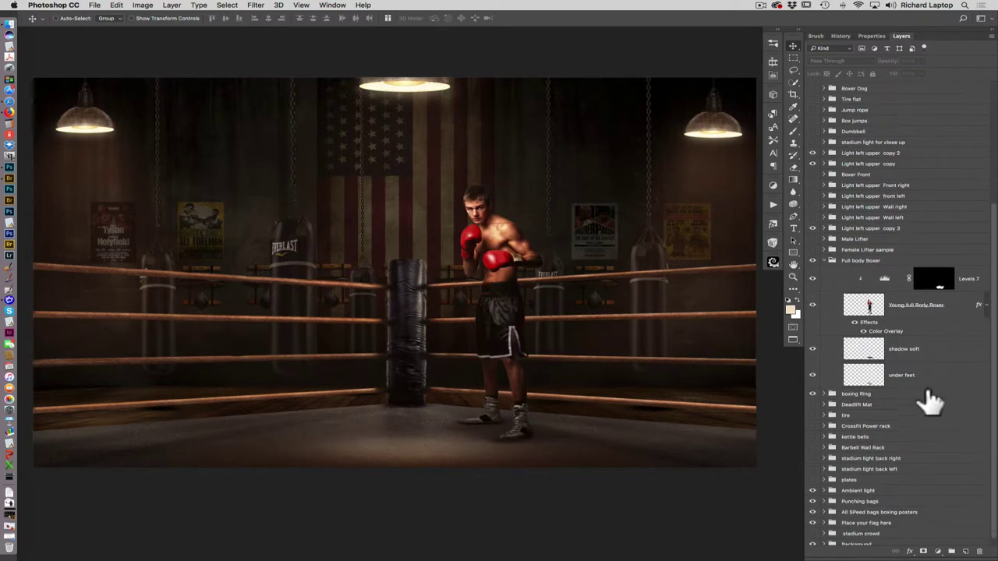
click(813, 349)
click(814, 349)
click(813, 375)
Compare Levels 7 on and off, leave it disabled, and collapse the group
click(813, 278)
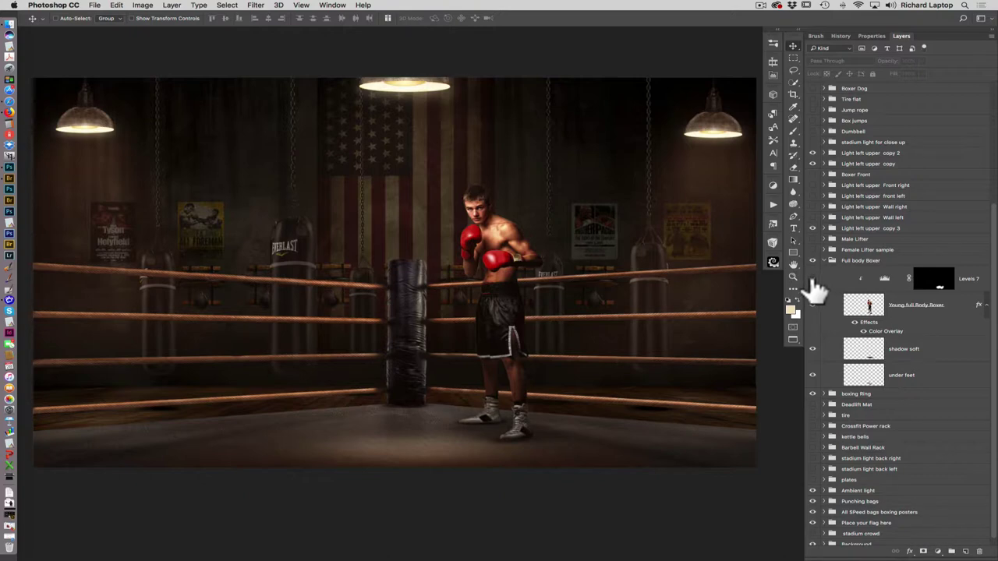
click(813, 279)
click(813, 279)
click(813, 279)
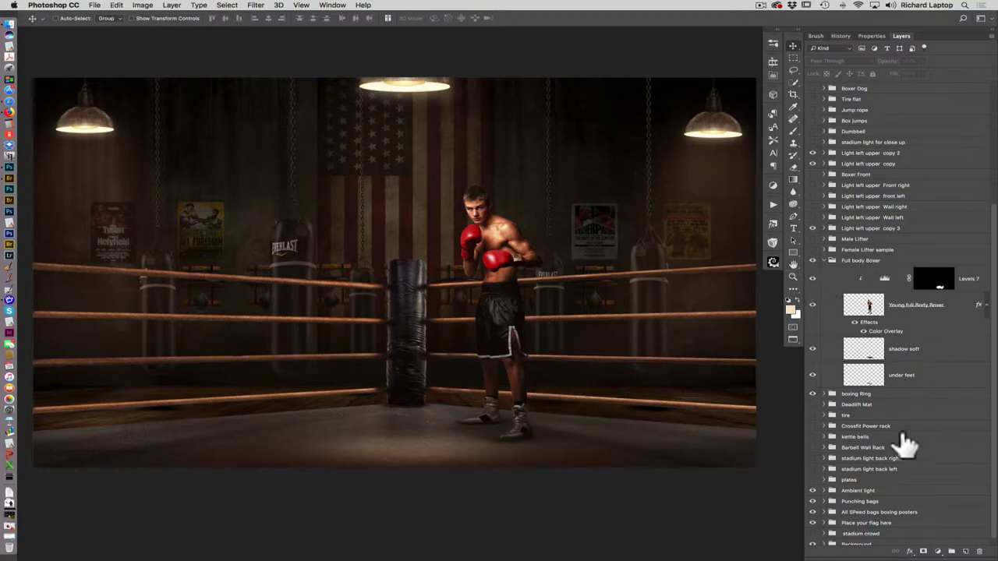
click(813, 278)
click(824, 260)
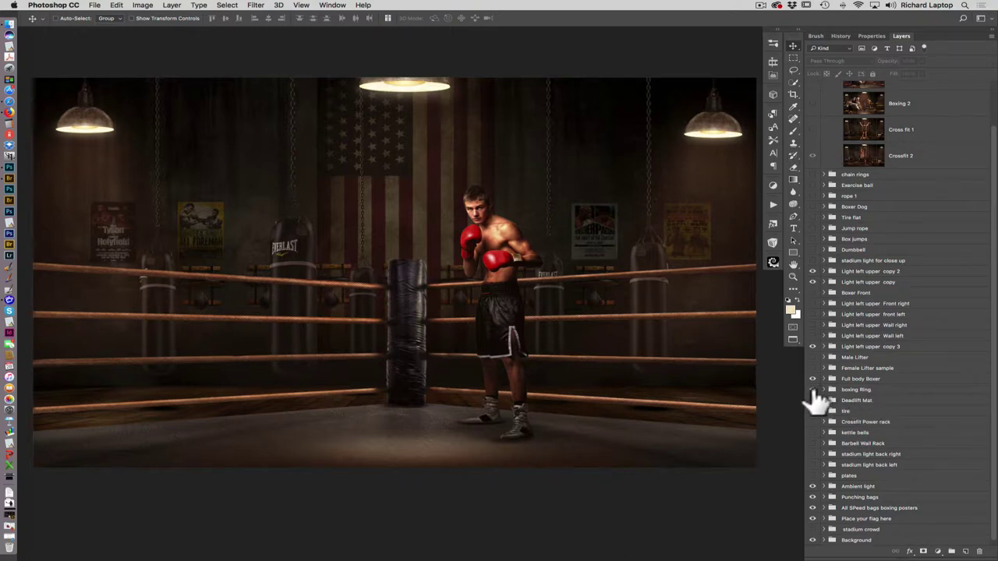
Hide Light left upper copy 3, then enable and select the boxing Ring's yellow rope tint layer
click(812, 346)
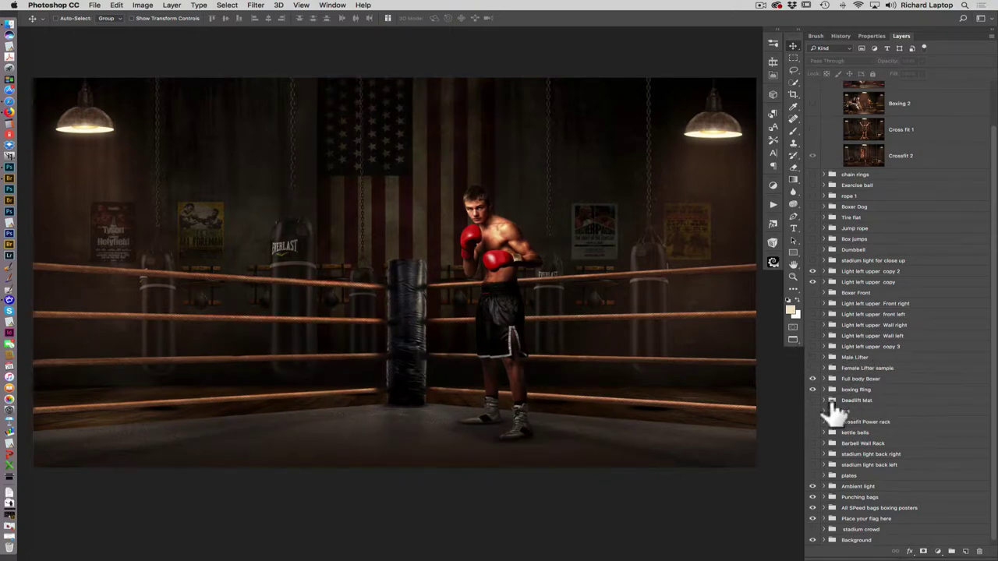
click(824, 379)
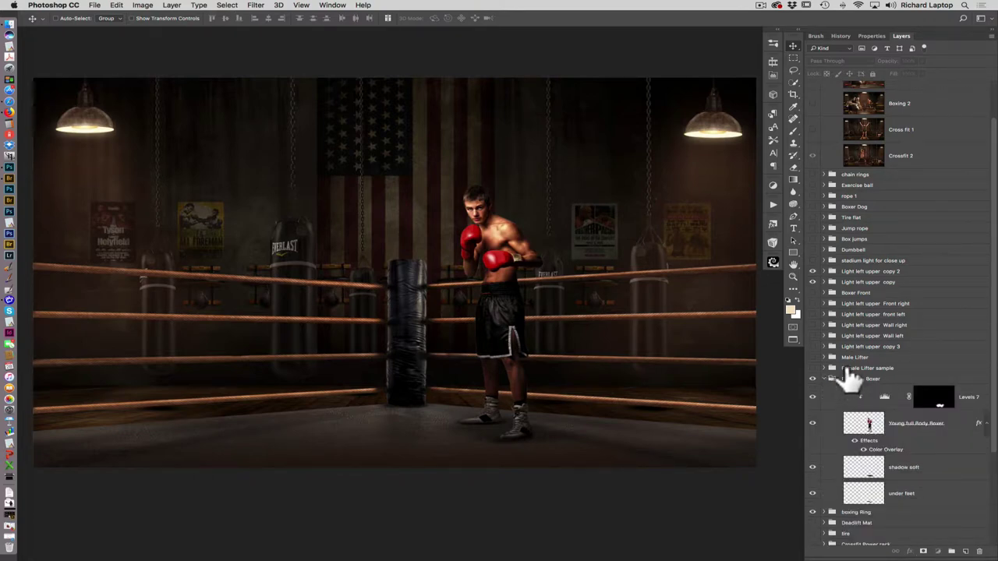
click(824, 379)
click(824, 390)
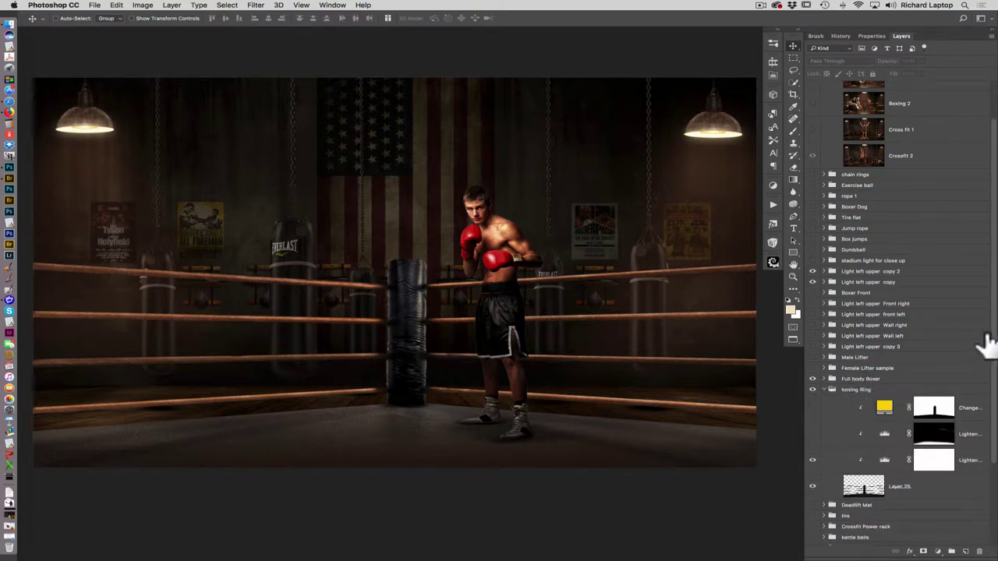
scroll(986, 374, down, 5)
click(812, 303)
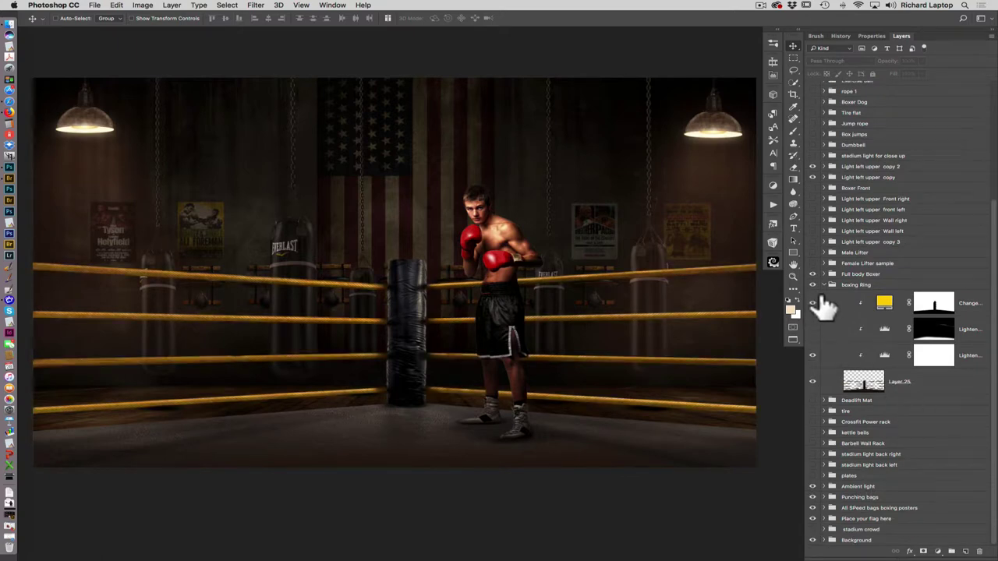
click(888, 304)
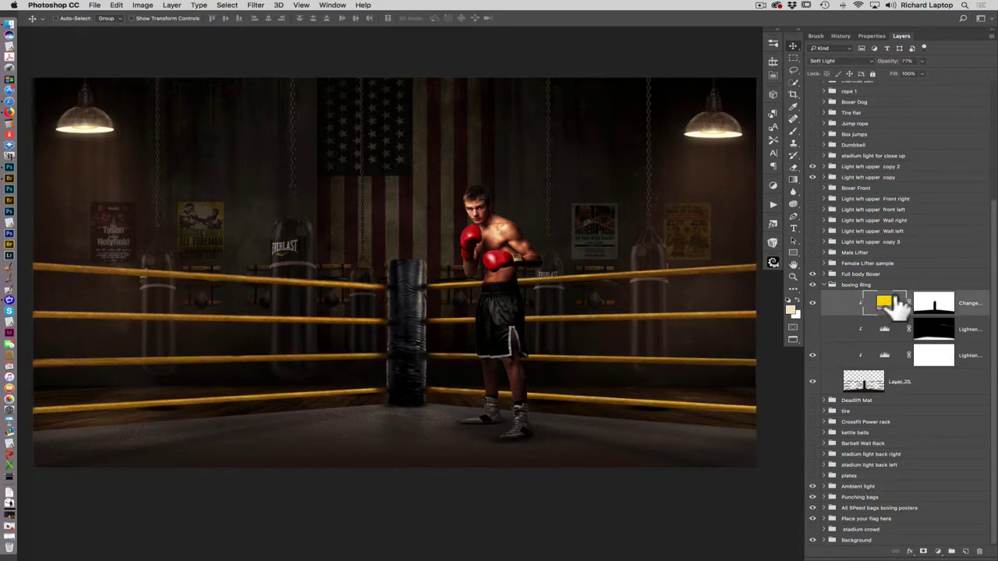
Preview the ropes in red, cyan, purple, green, grey and magenta in the tint's Color Picker
double_click(886, 304)
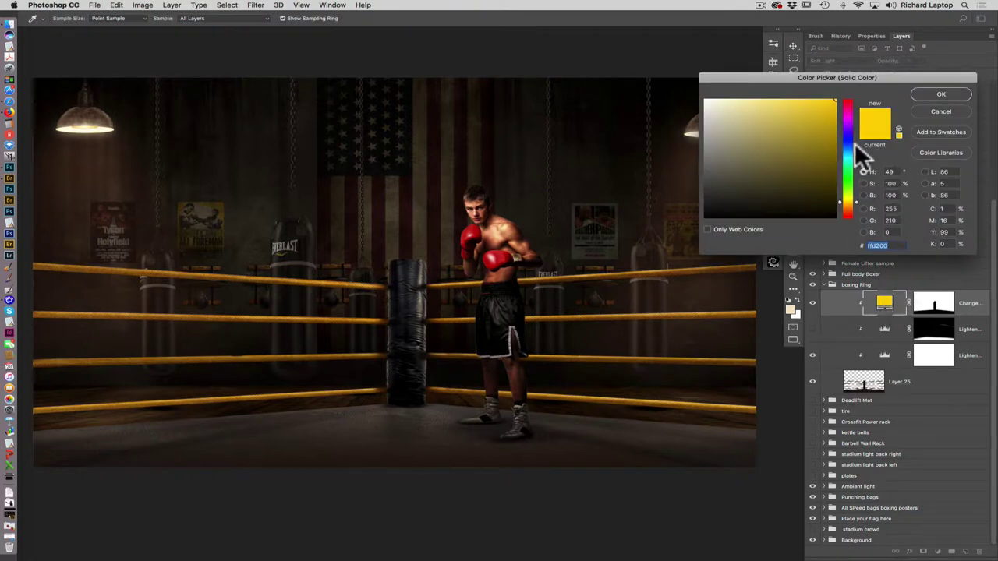
click(848, 104)
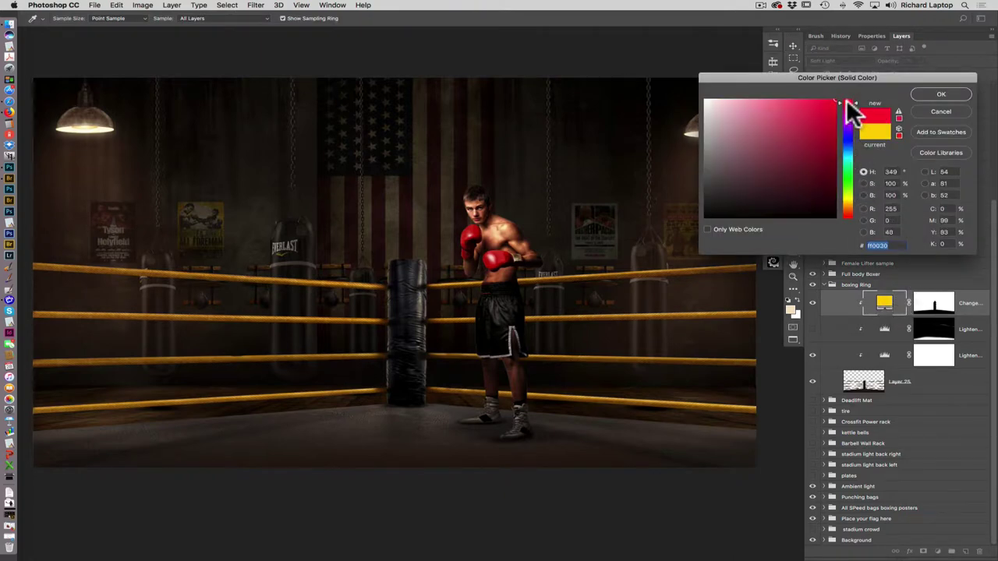
click(848, 156)
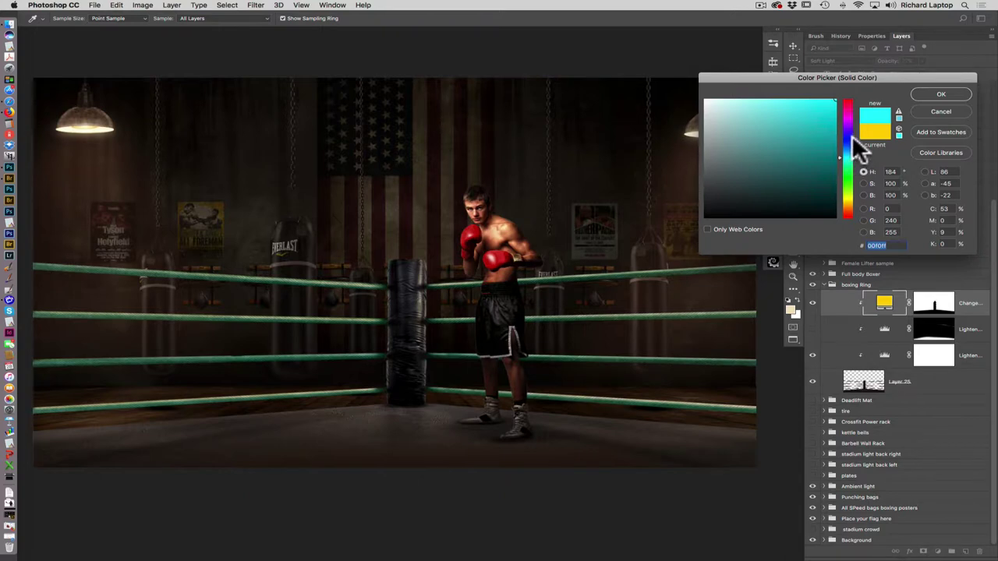
click(849, 143)
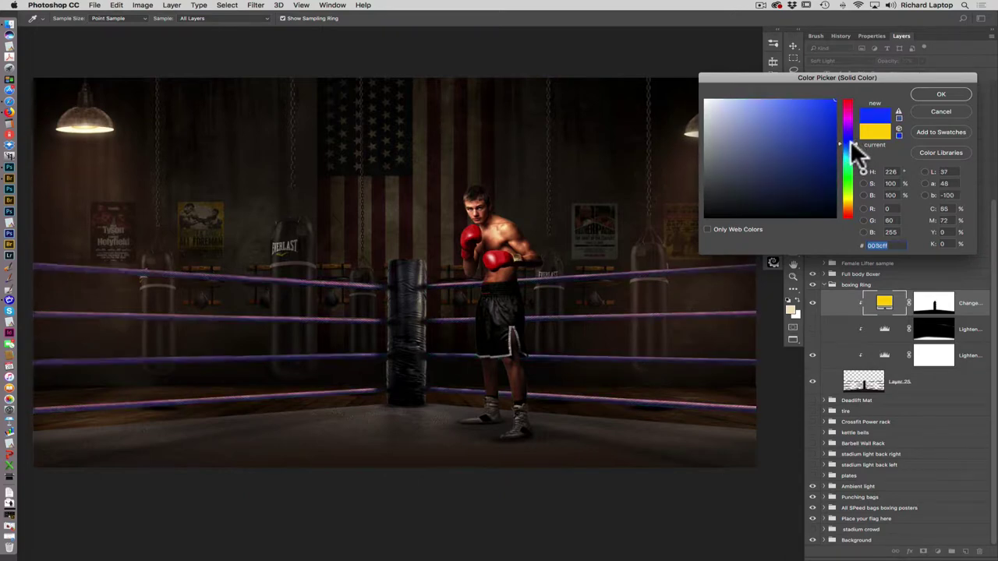
click(849, 183)
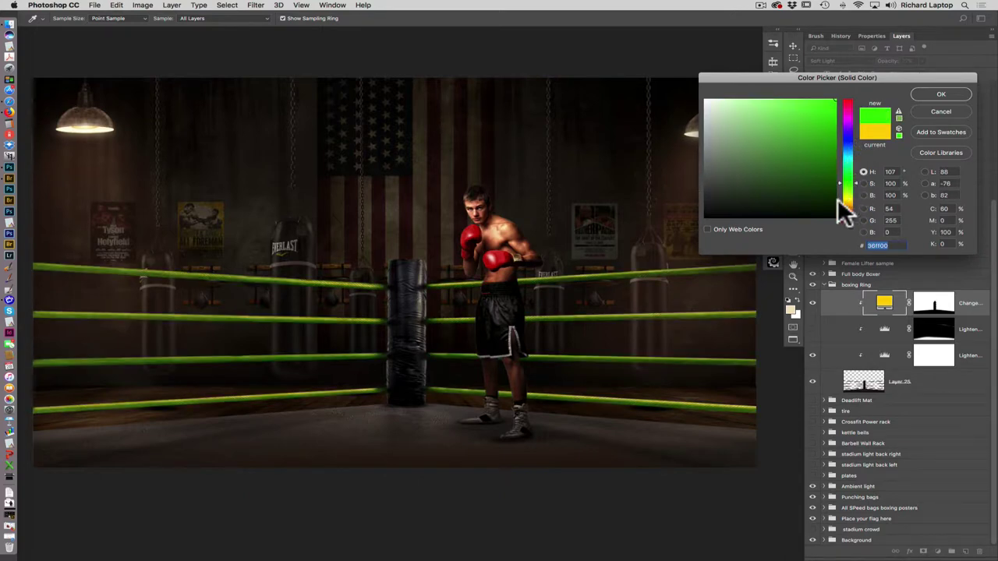
click(715, 180)
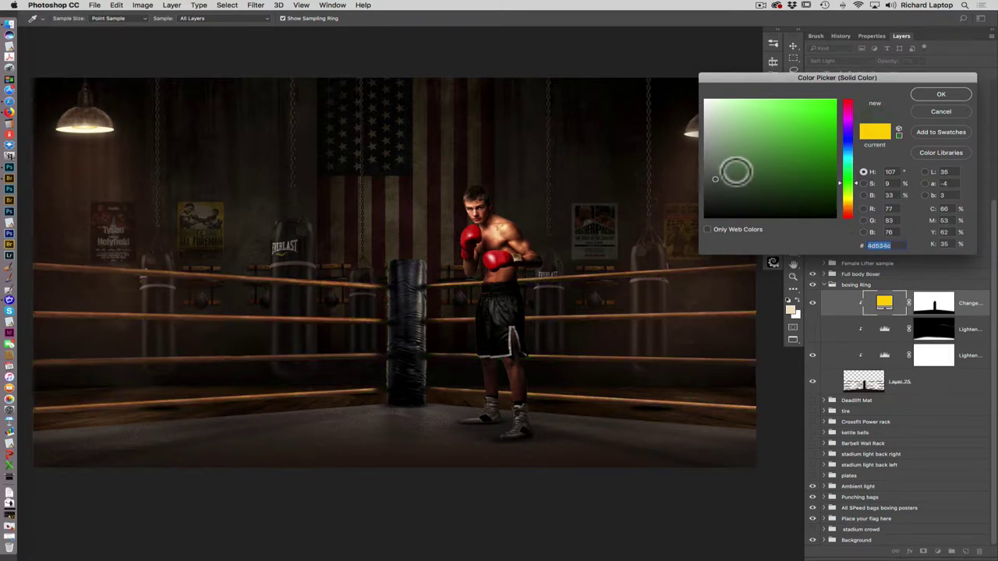
click(848, 211)
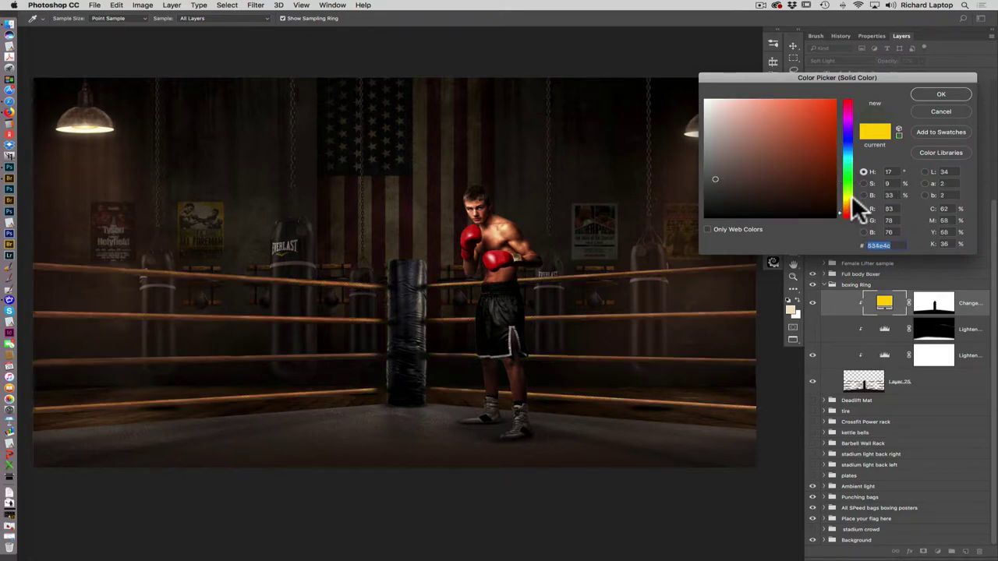
click(850, 195)
click(830, 114)
click(848, 118)
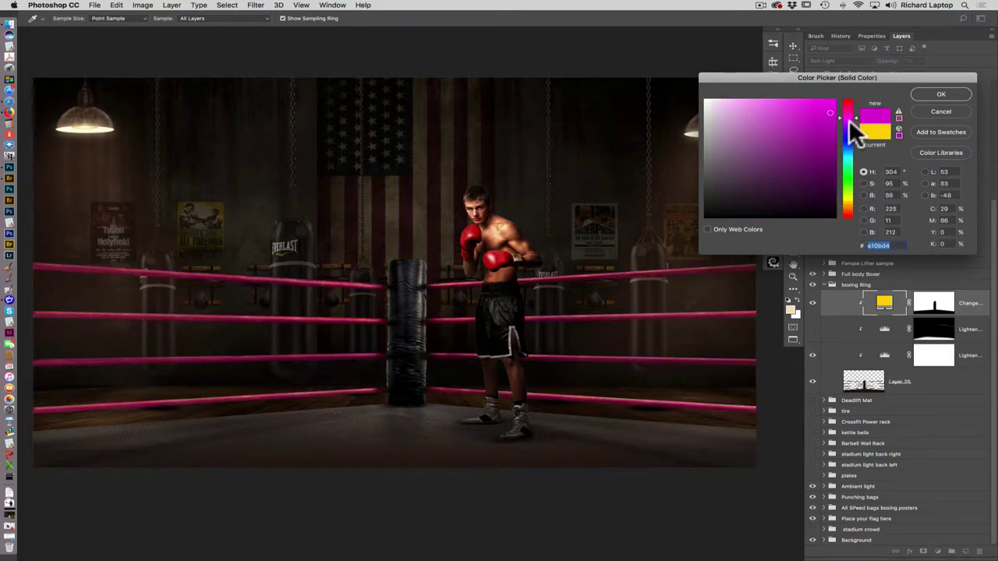
Cancel the Color Picker, keep the Lighten floor brightening on, and remove the yellow rope tint
click(941, 112)
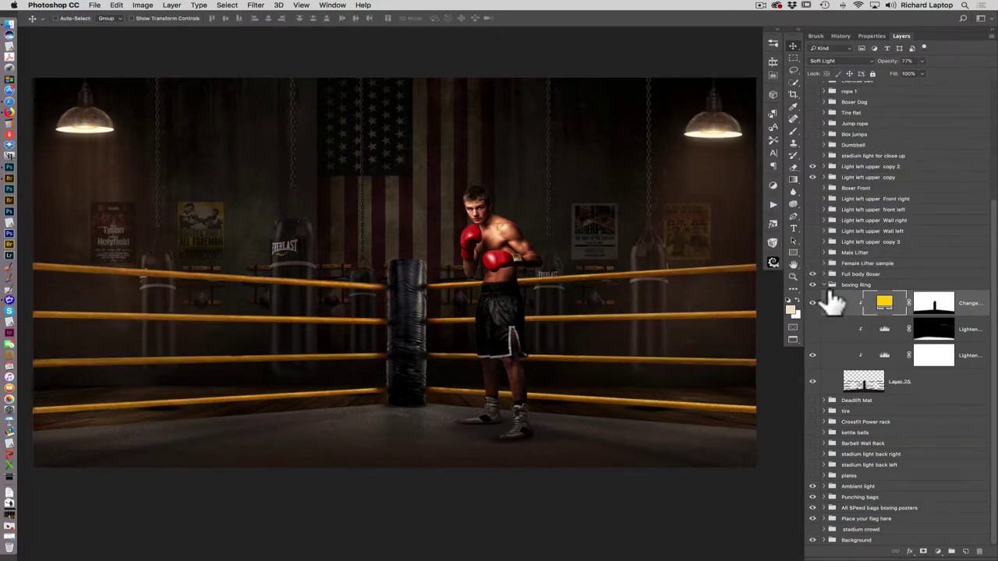
click(813, 329)
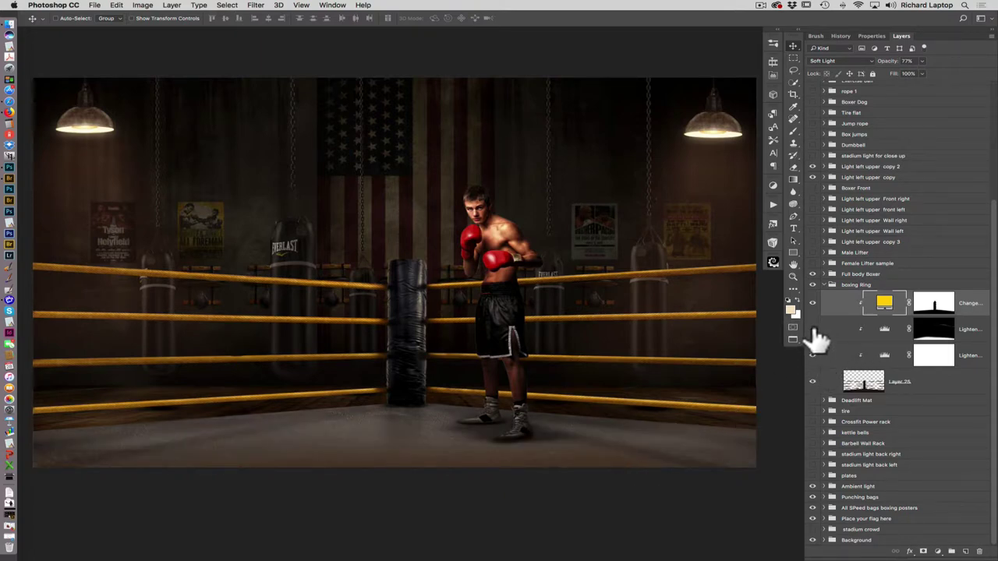
click(815, 329)
click(814, 329)
click(815, 329)
click(816, 329)
click(815, 304)
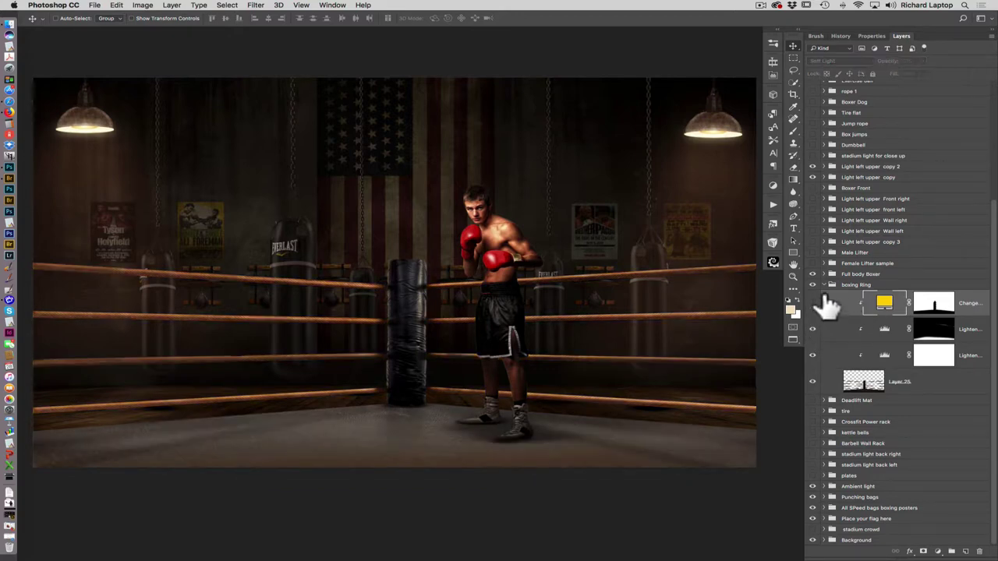
Compare the scene with and without the ring image, then hide the boxing Ring and Full body Boxer groups
click(813, 381)
click(813, 382)
click(813, 382)
click(814, 382)
click(813, 382)
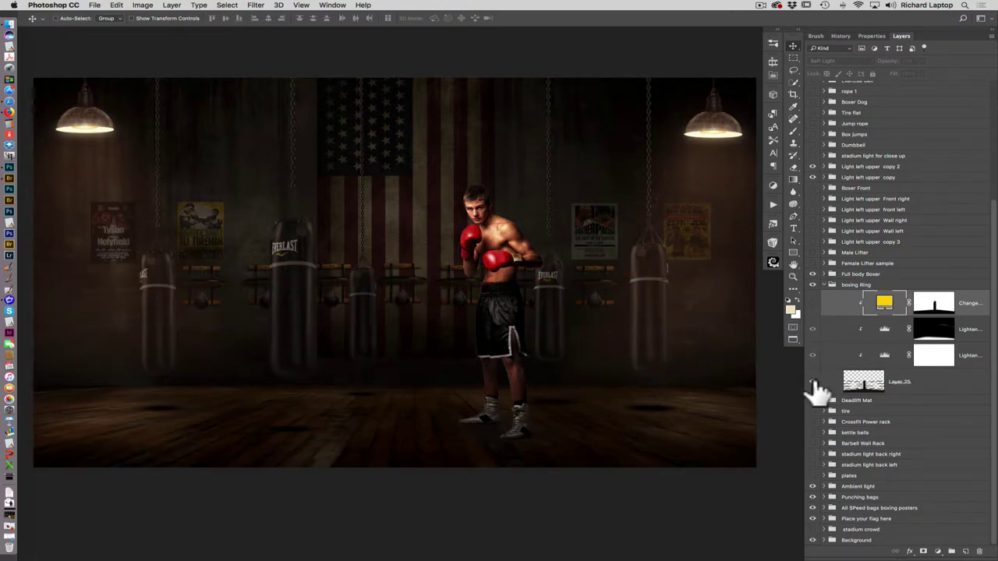
click(813, 382)
click(825, 284)
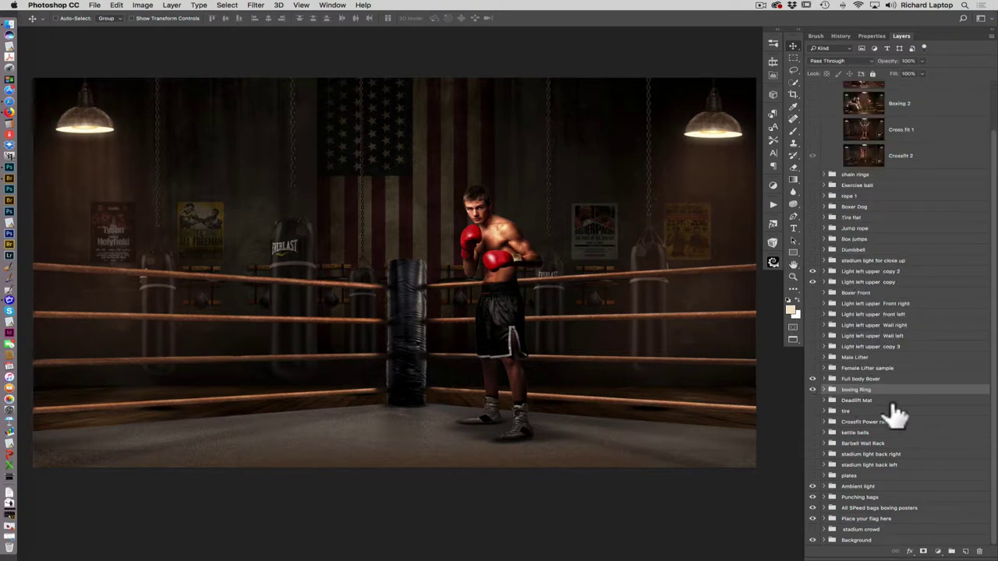
click(812, 389)
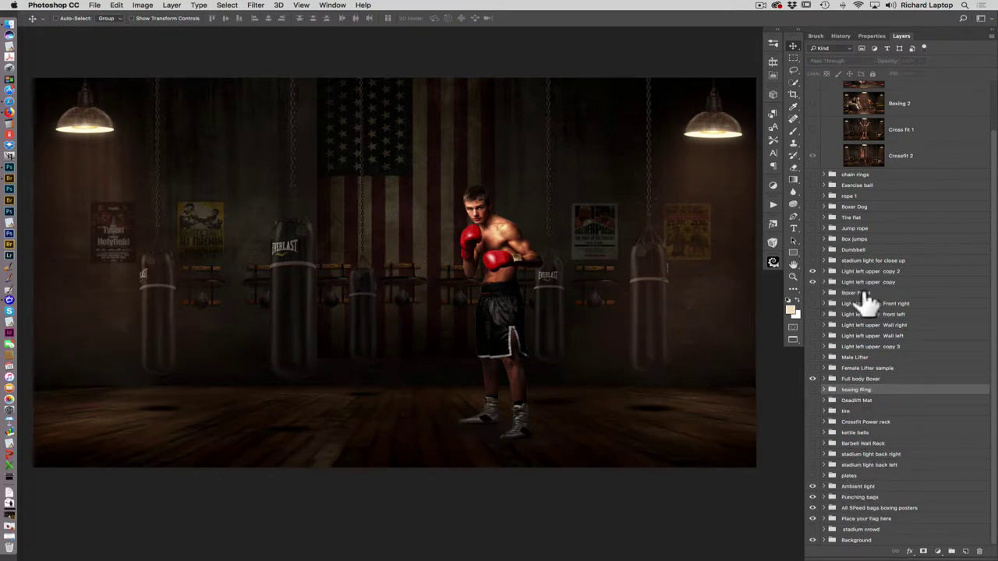
click(813, 378)
Check the Ambient light group's Levels and raise its darkening to full opacity
click(903, 487)
click(824, 486)
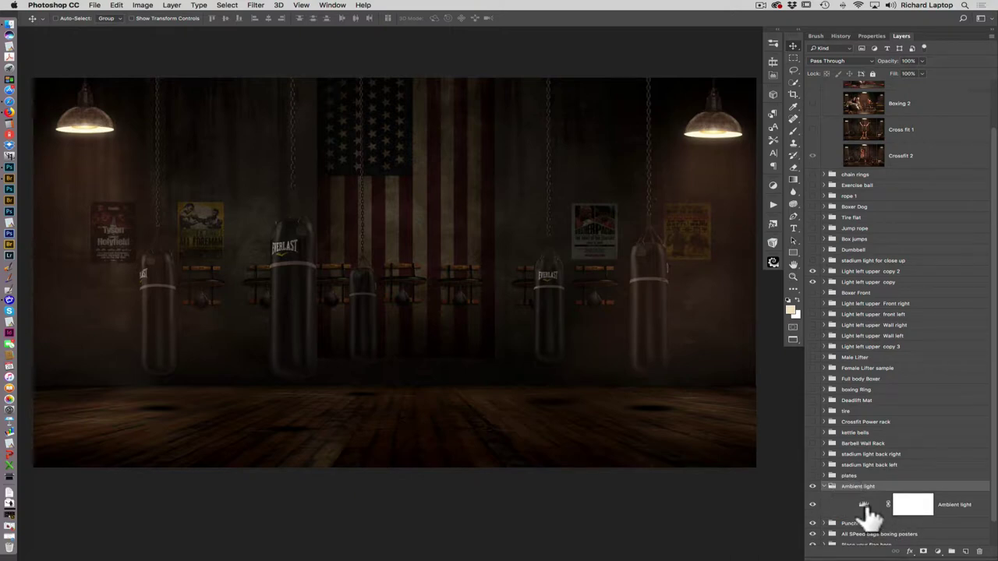
double_click(865, 507)
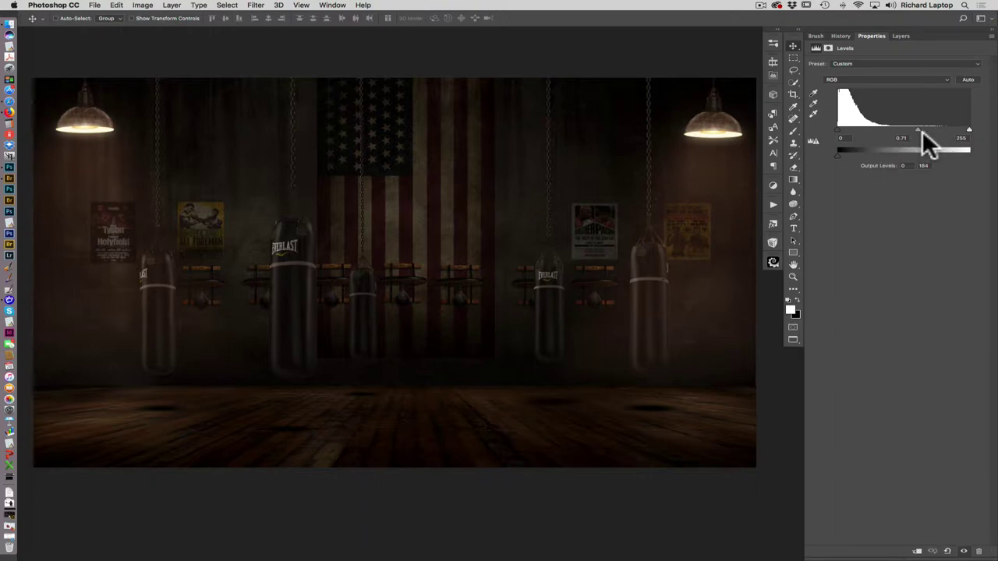
click(901, 36)
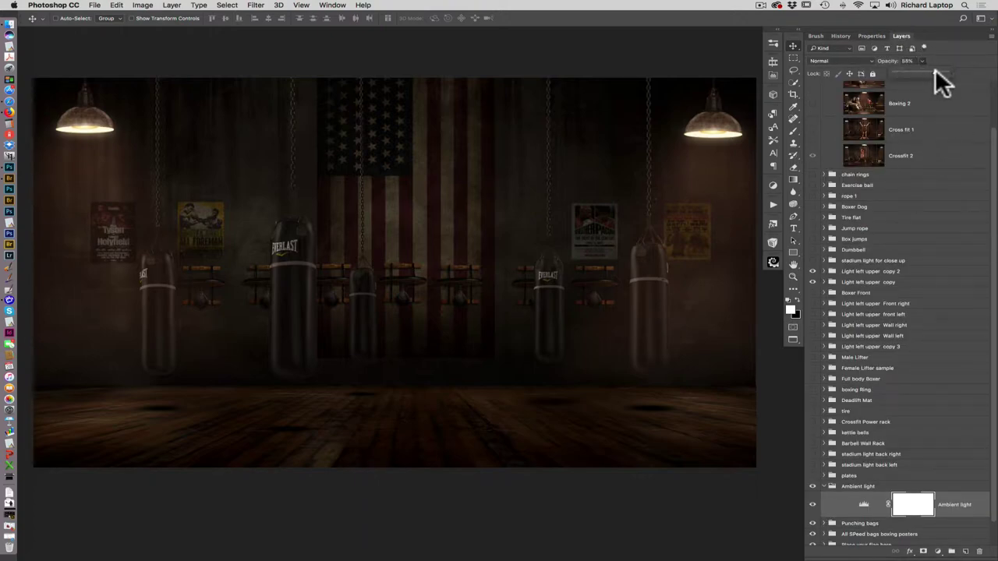
drag(936, 69, 942, 67)
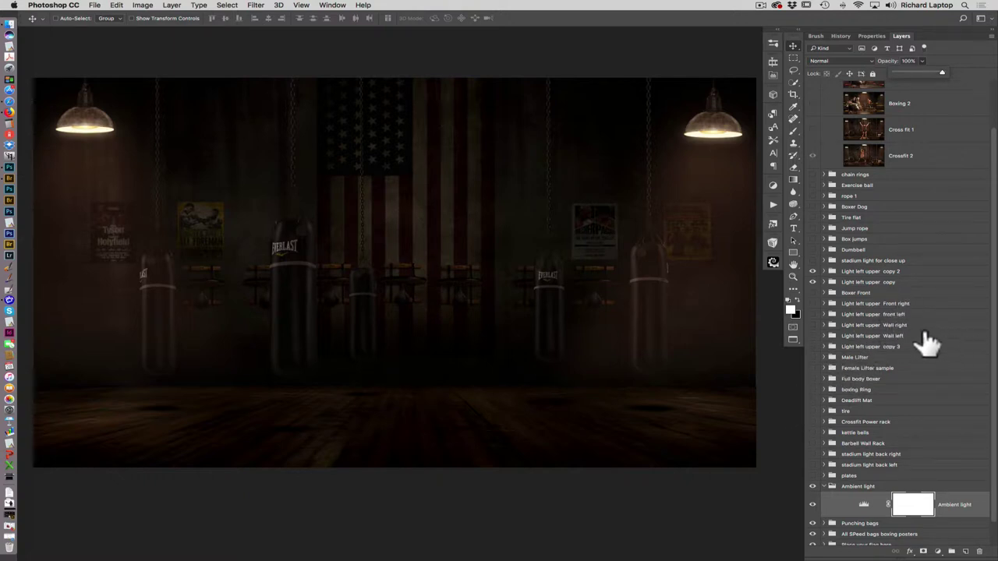
Show the central hanging lamp (Light left upper copy 3) and the light beam over the flag
click(812, 346)
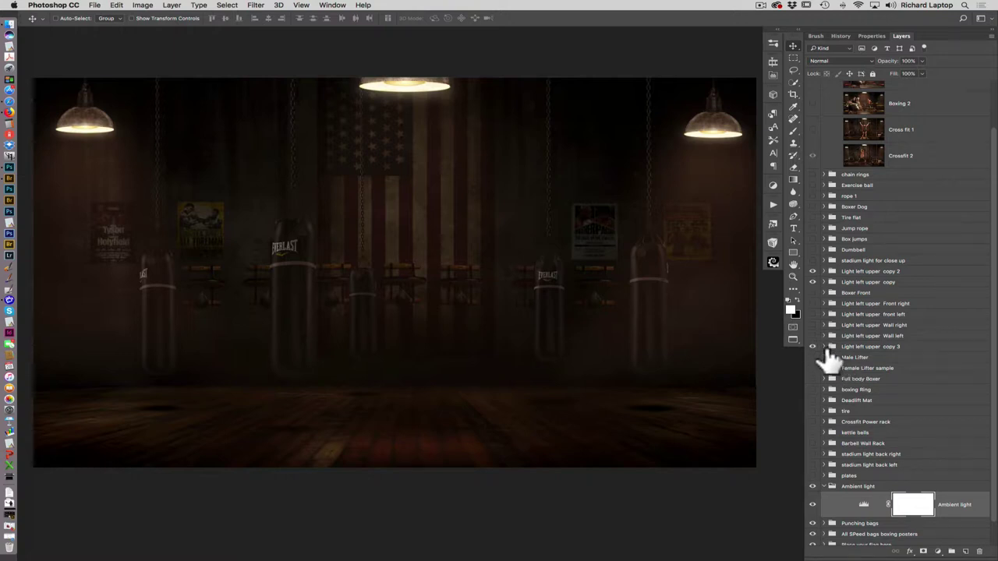
click(824, 346)
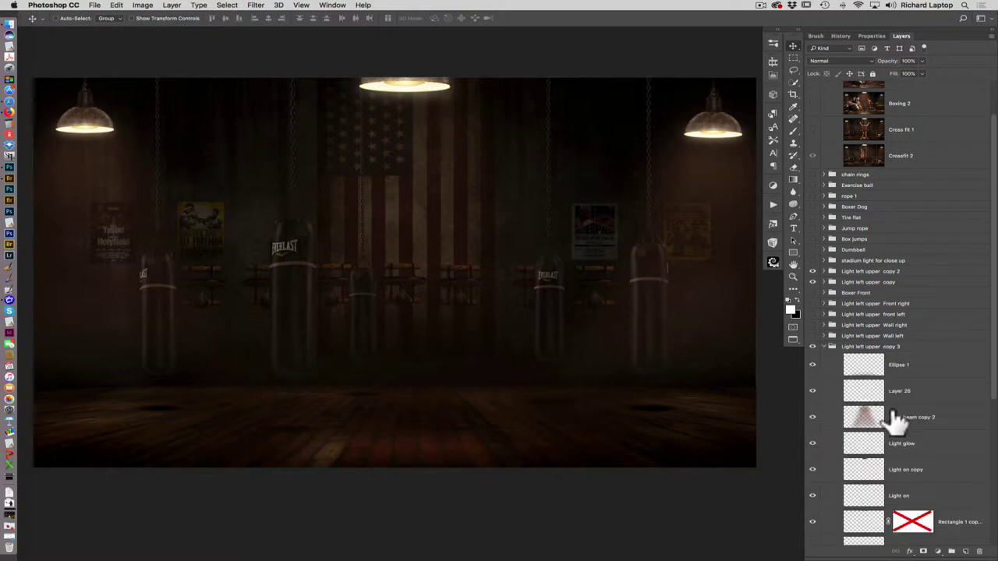
click(824, 347)
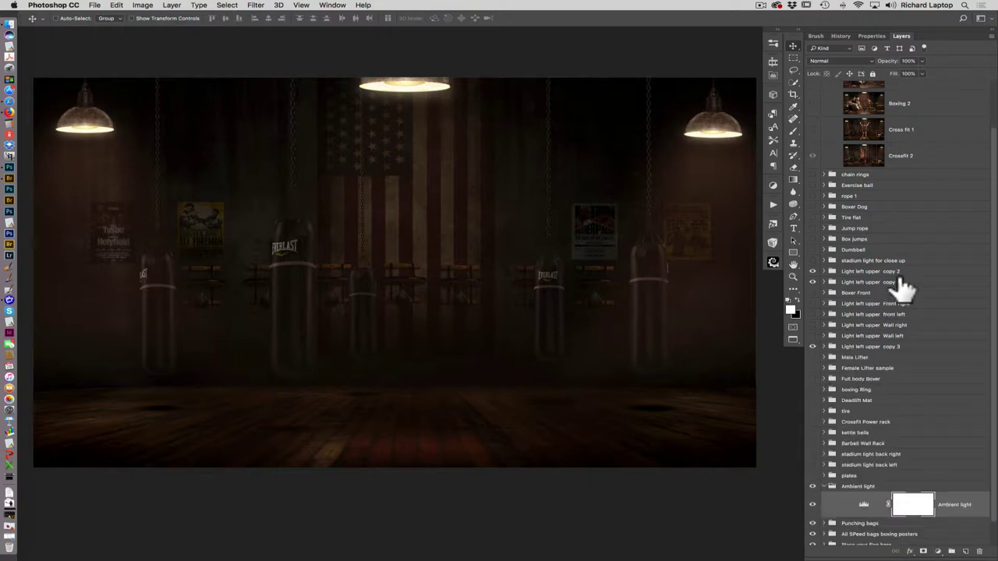
click(814, 260)
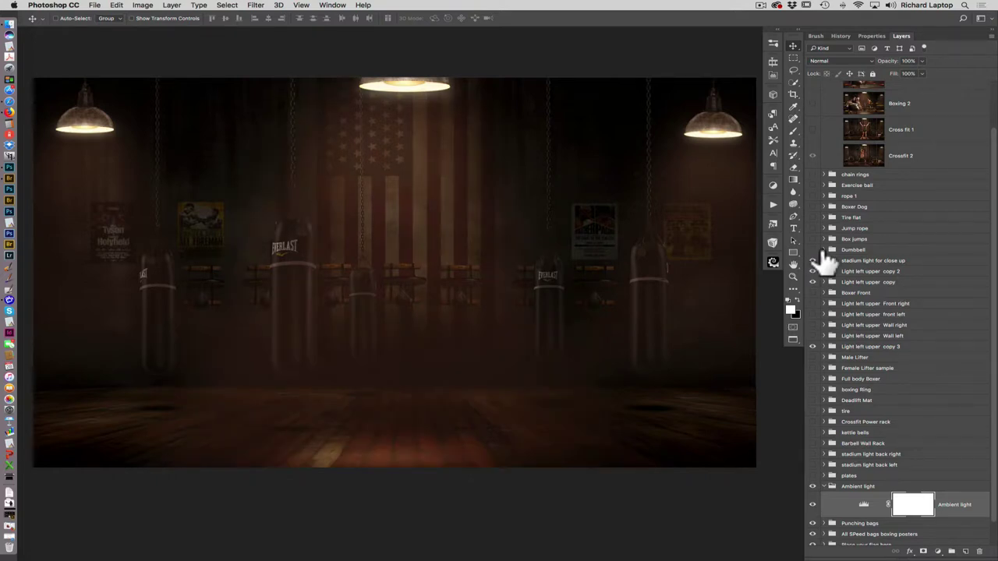
Set the ambient Levels adjustment layer's opacity to 74%
click(959, 507)
drag(919, 67, 884, 69)
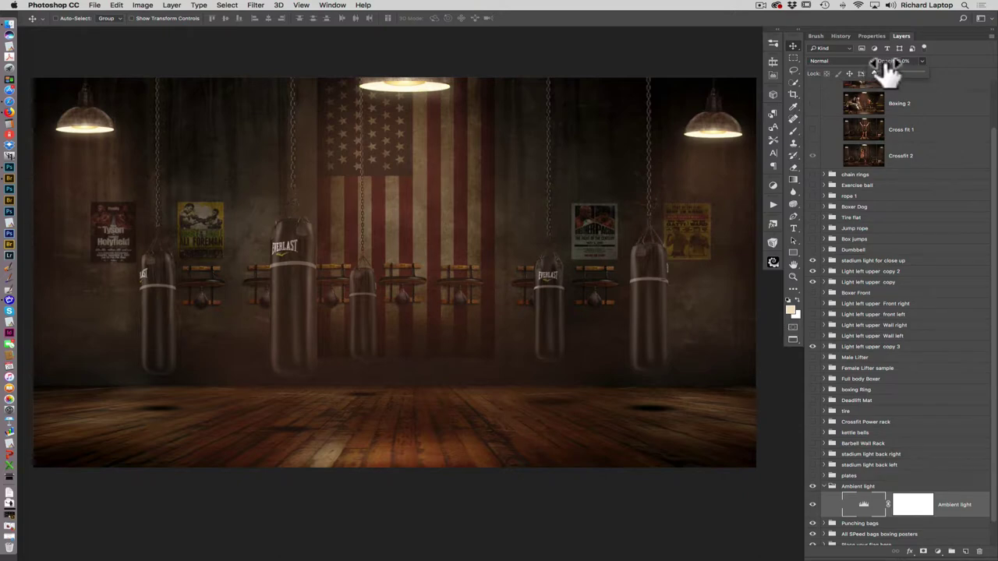
mouse_move(874, 66)
mouse_down()
mouse_move(912, 69)
mouse_move(888, 68)
mouse_up()
Compare the scene with and without the punching bags, including the centre and right bags
click(824, 486)
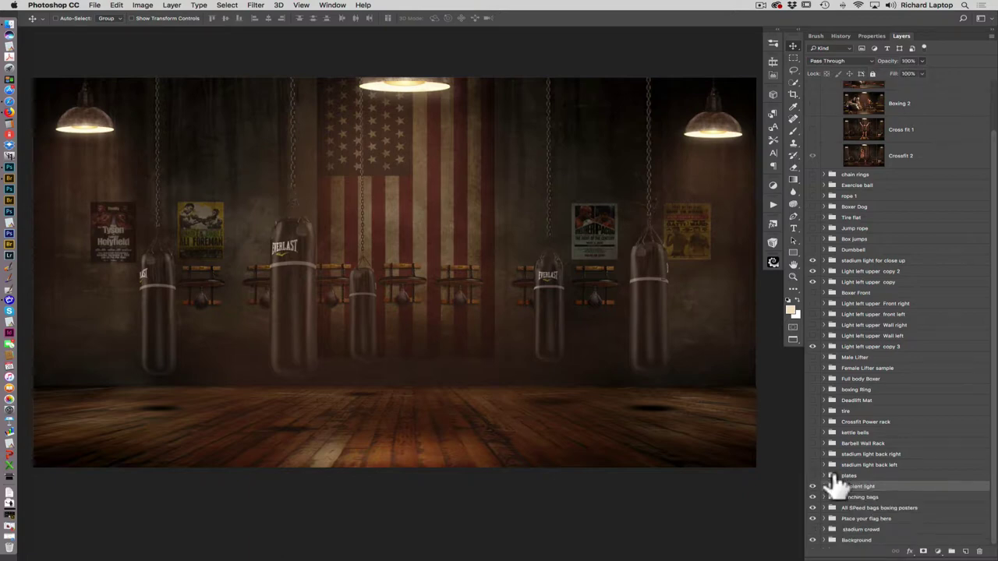
click(813, 497)
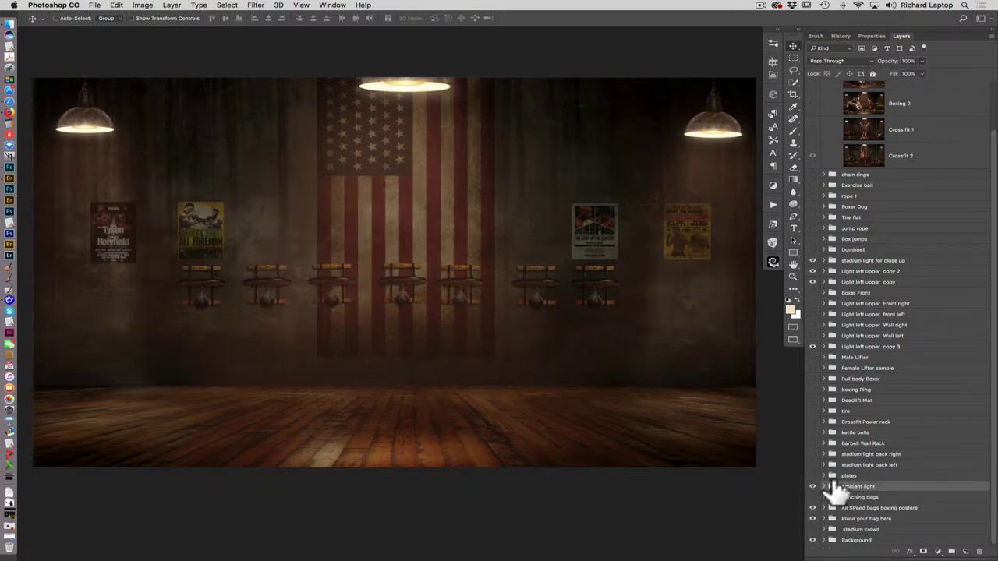
click(813, 496)
click(824, 496)
click(812, 507)
click(813, 508)
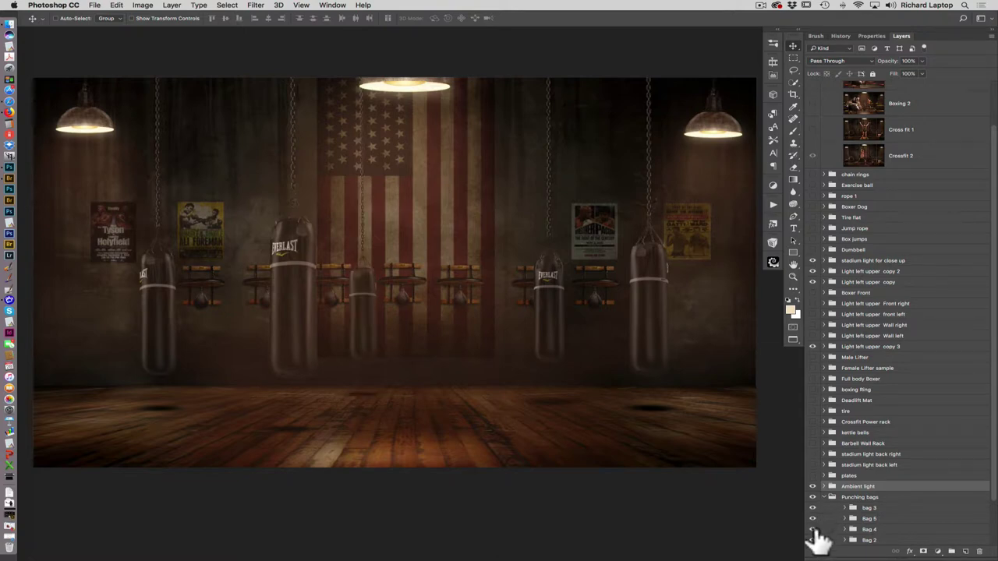
click(812, 529)
click(813, 529)
click(824, 496)
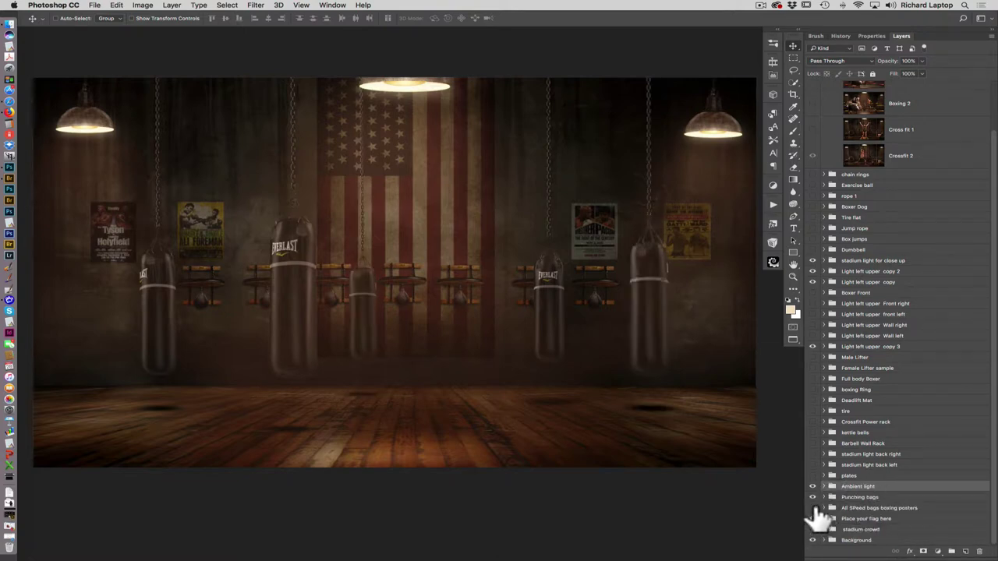
Check the speed-bag racks and boxing posters, including the right wall poster, with them on and off
click(813, 507)
click(812, 507)
click(824, 508)
scroll(994, 452, down, 5)
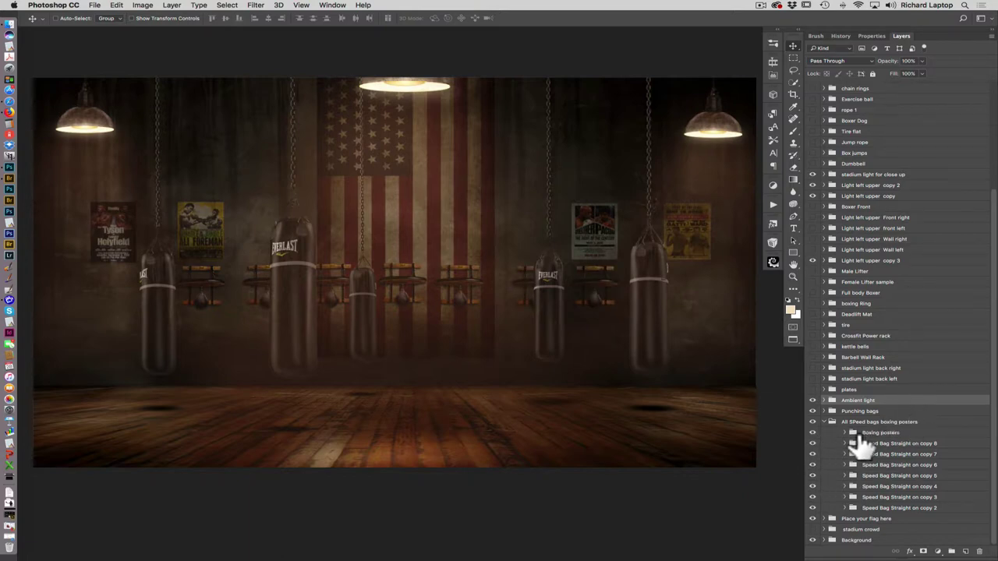
click(813, 433)
click(812, 433)
click(845, 433)
click(813, 451)
click(812, 451)
click(852, 432)
click(833, 421)
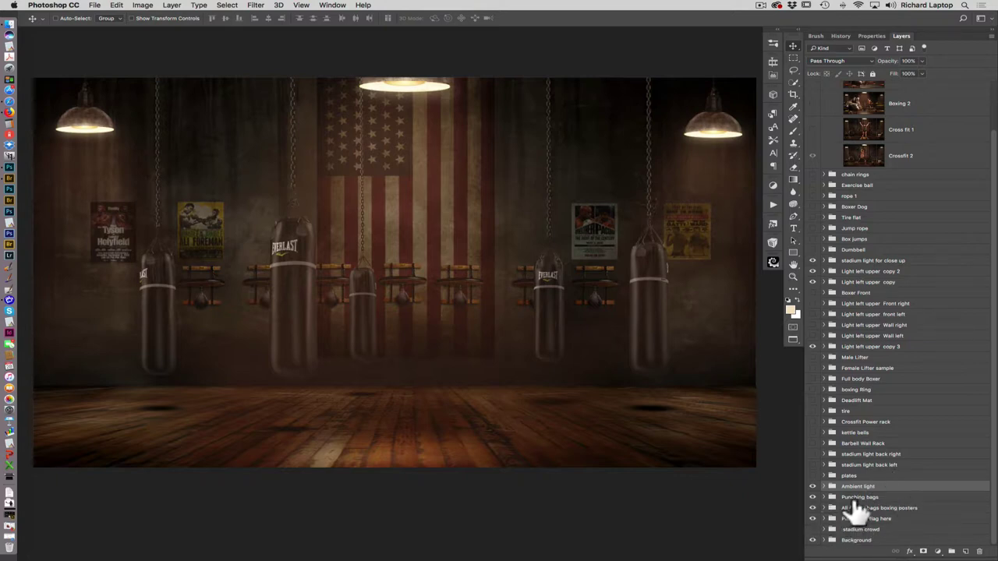
Hide the posters, speed-bag racks and punching bags, keeping the flag visible
click(812, 509)
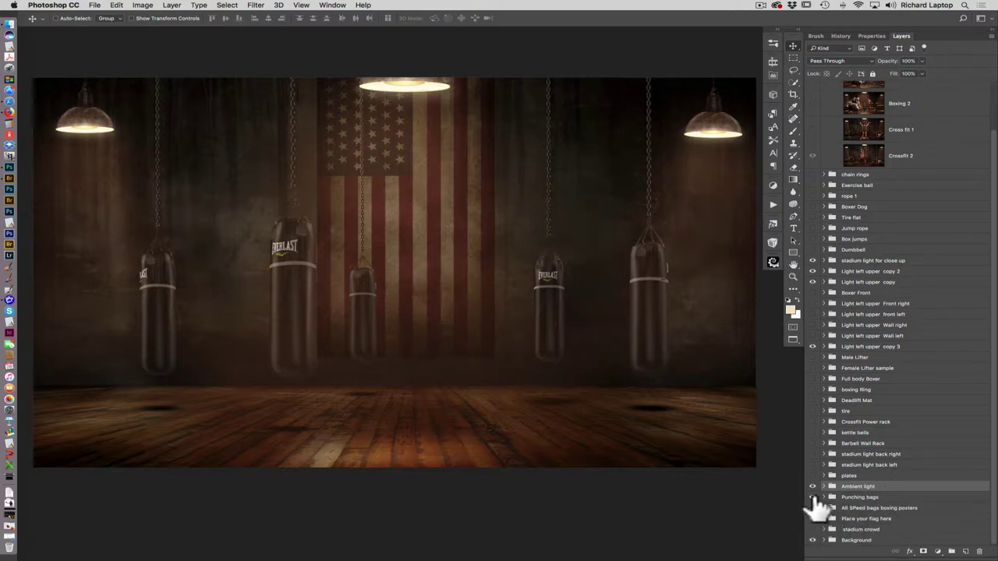
click(814, 498)
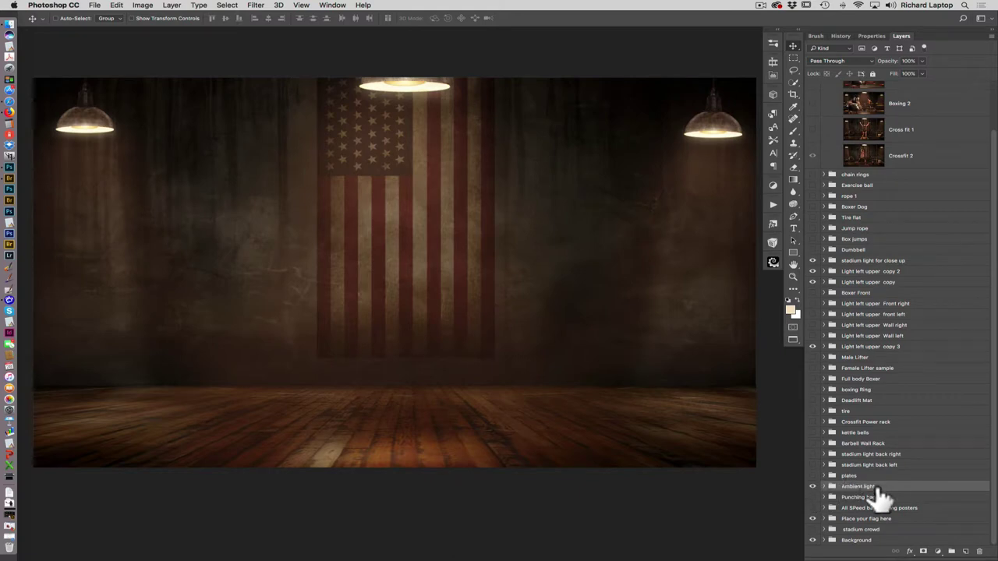
click(812, 518)
click(812, 519)
click(824, 518)
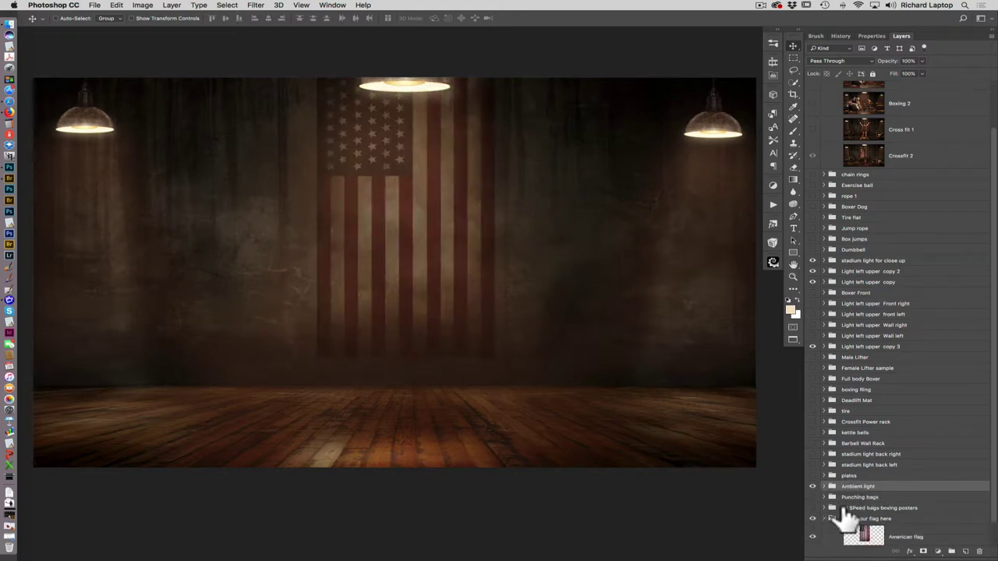
scroll(994, 493, down, 1)
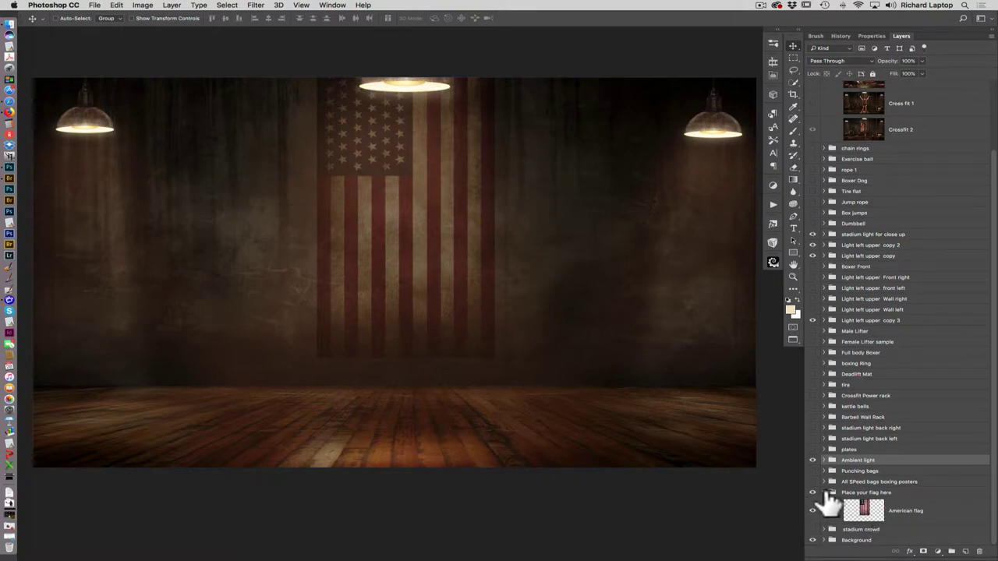
click(824, 493)
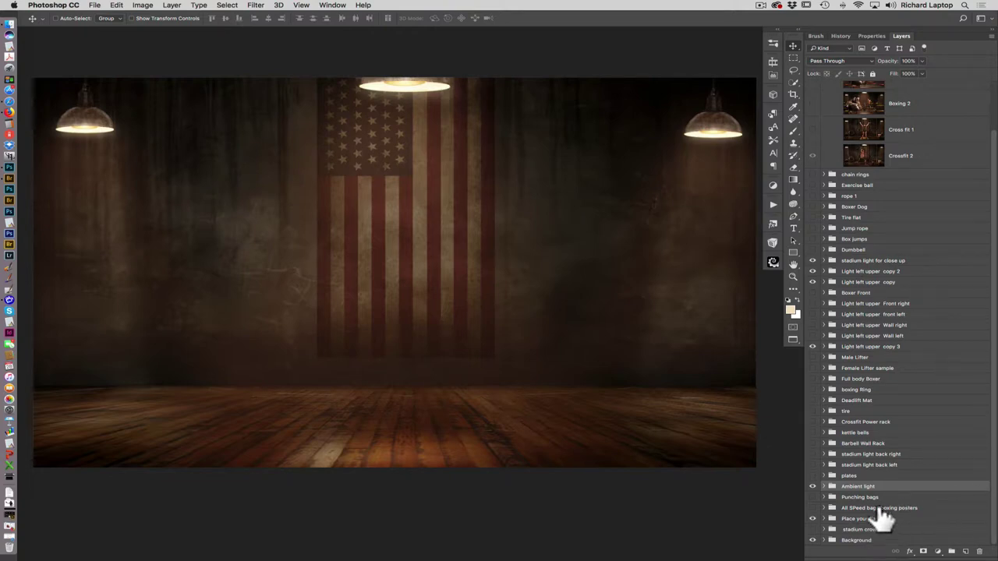
Show the stadium crowd and boxing Ring, and enable the Solid Color fill tinting the ropes yellow
click(812, 529)
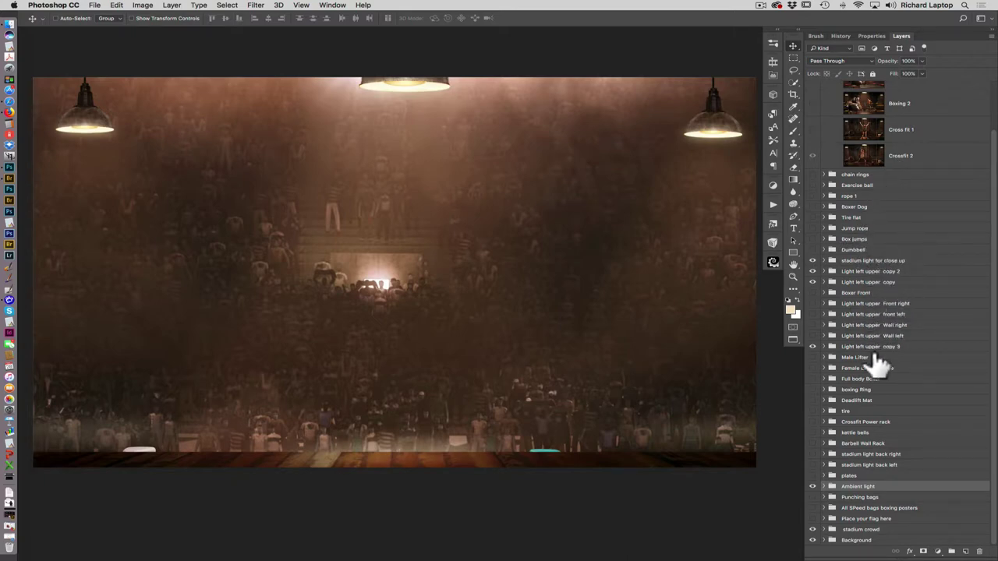
click(813, 389)
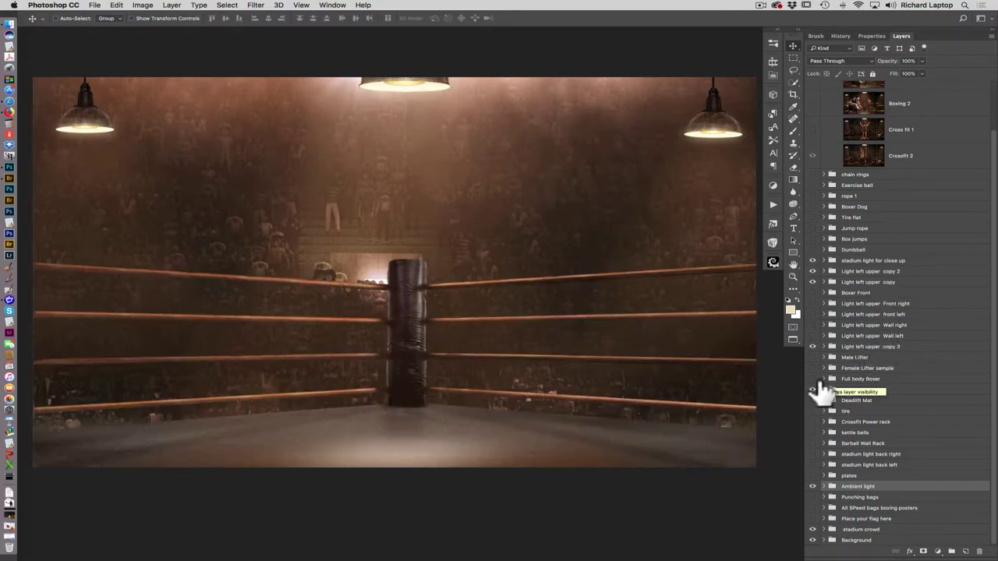
click(824, 390)
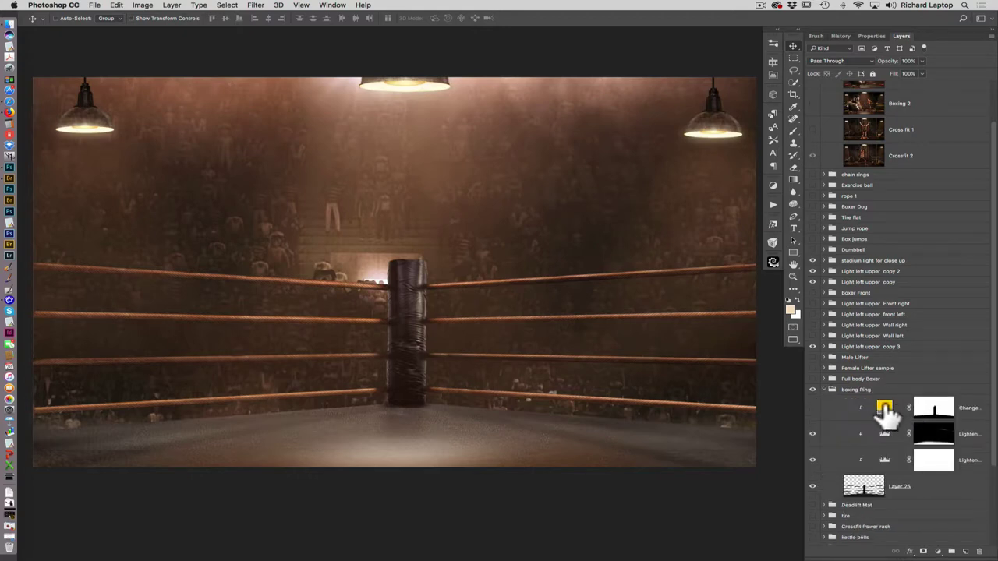
click(812, 408)
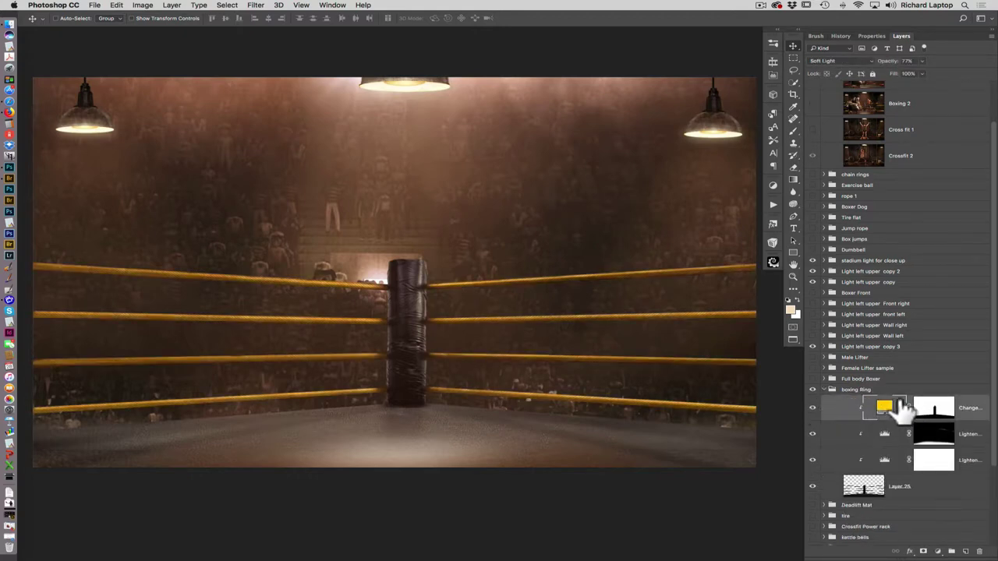
click(824, 390)
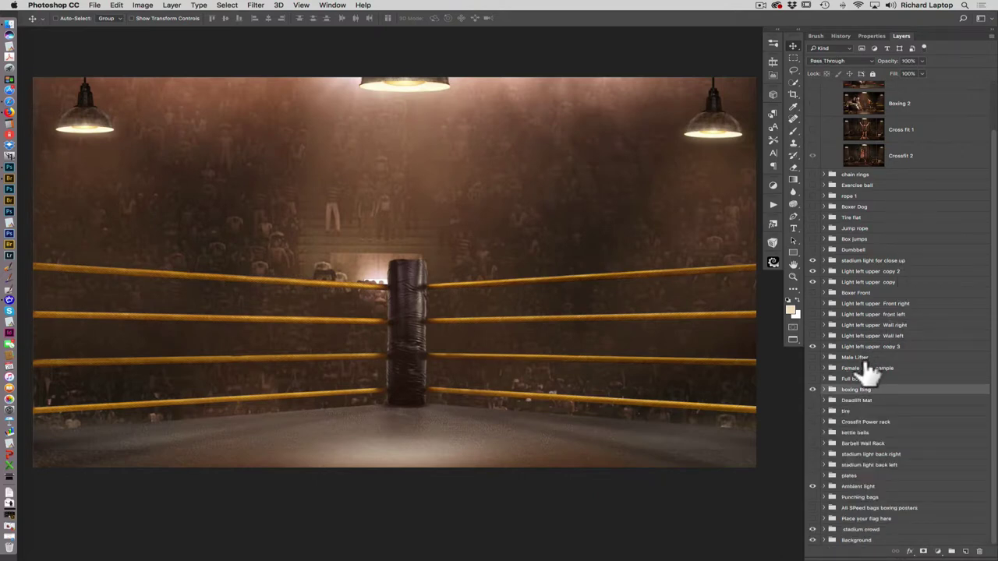
Show Boxer Front instead of the full-body boxer; hide both side lamps and the floor glow
click(813, 379)
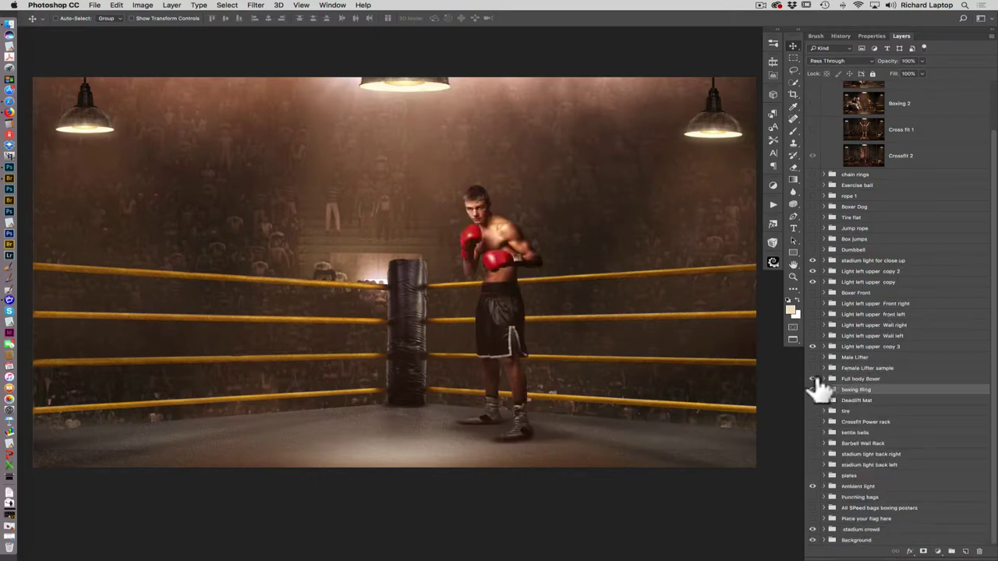
click(812, 379)
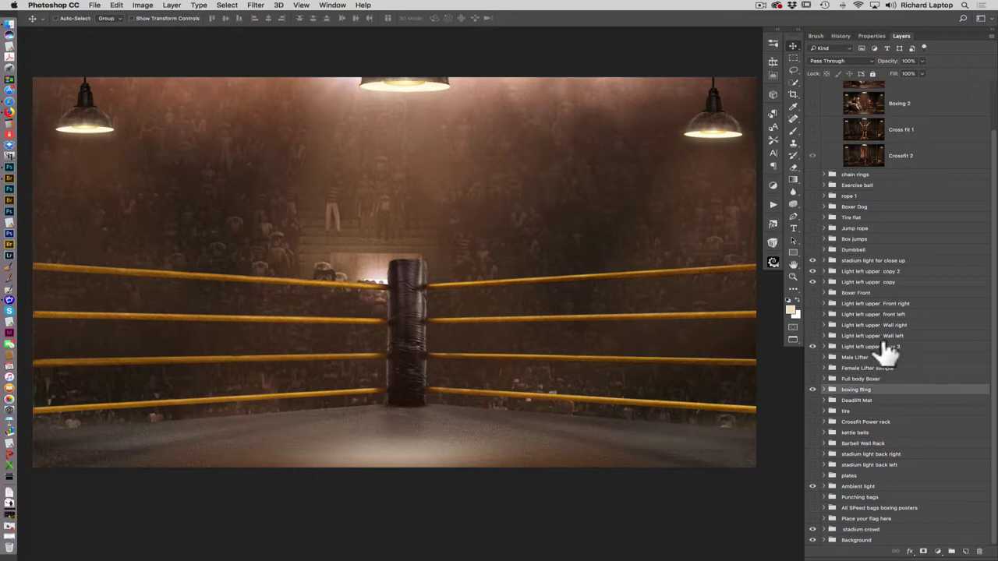
click(813, 292)
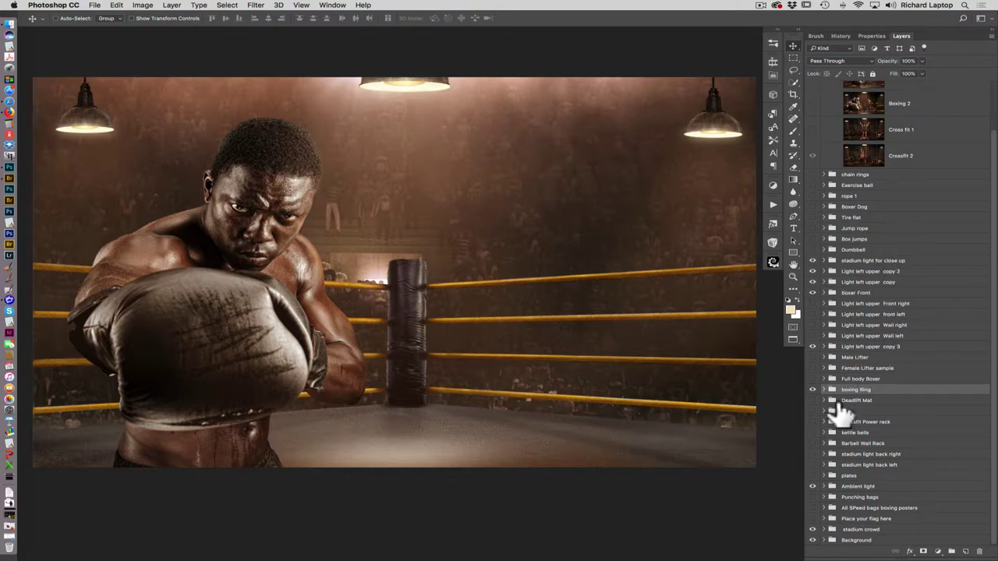
click(812, 271)
click(812, 282)
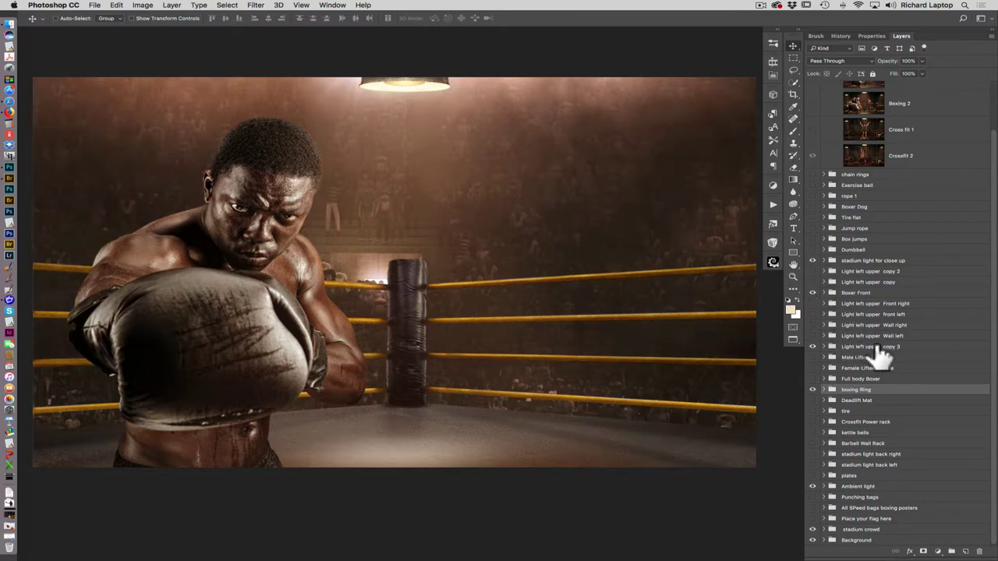
click(812, 346)
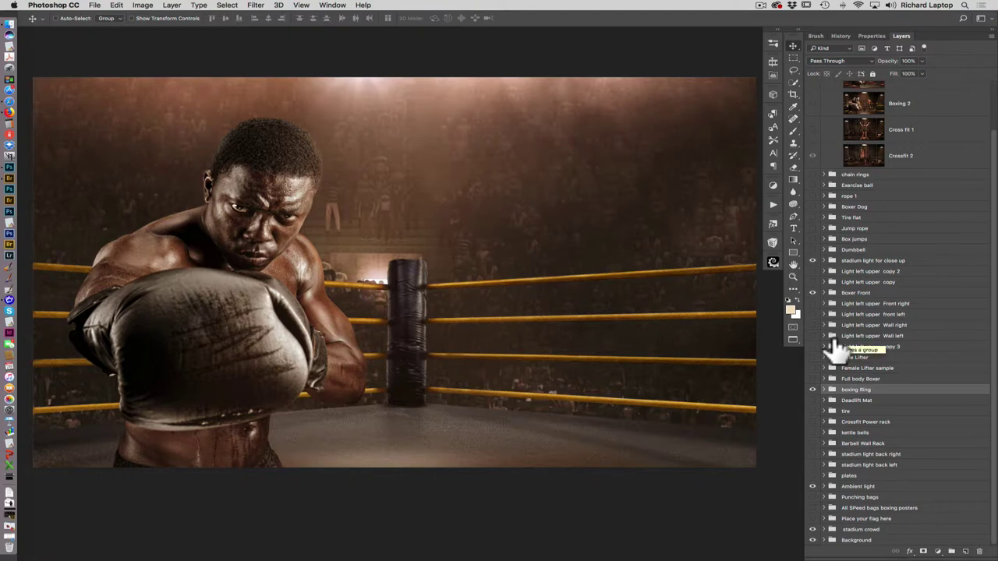
Compare the ring with and without the floor brightening layer, leaving it on
click(824, 389)
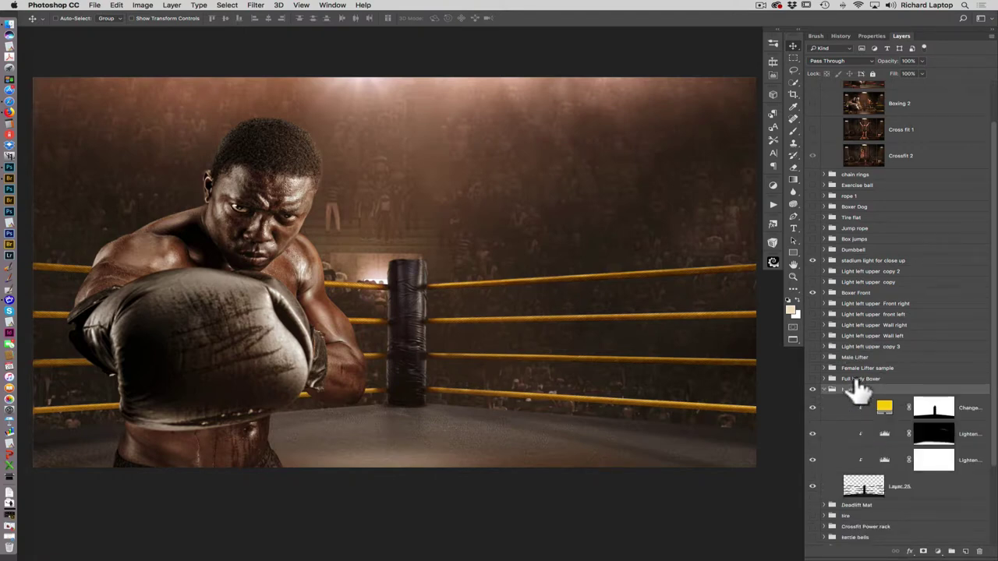
click(813, 434)
click(814, 435)
click(813, 434)
click(813, 434)
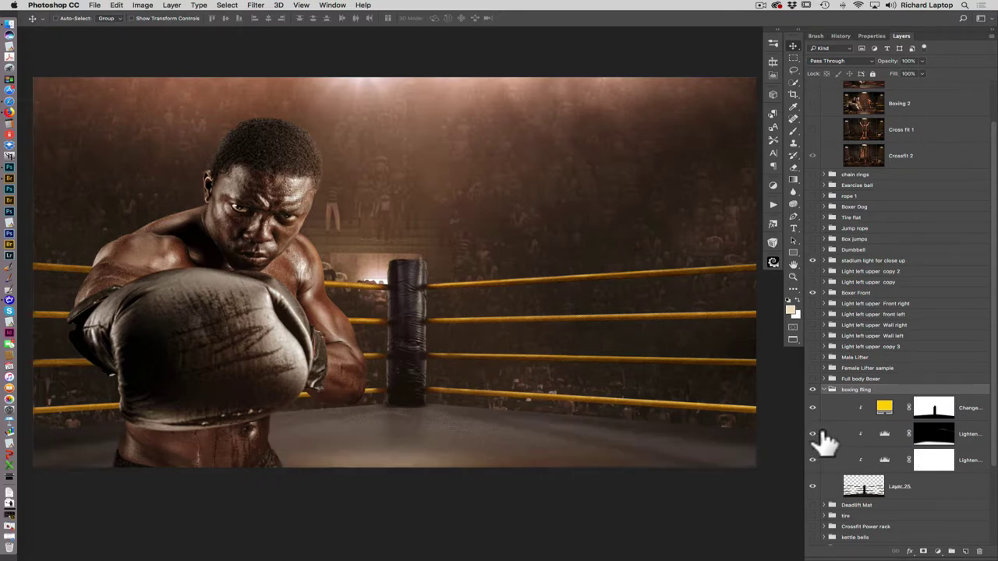
Change the ropes' Solid Color fill to a deep red (de0c0c)
double_click(884, 407)
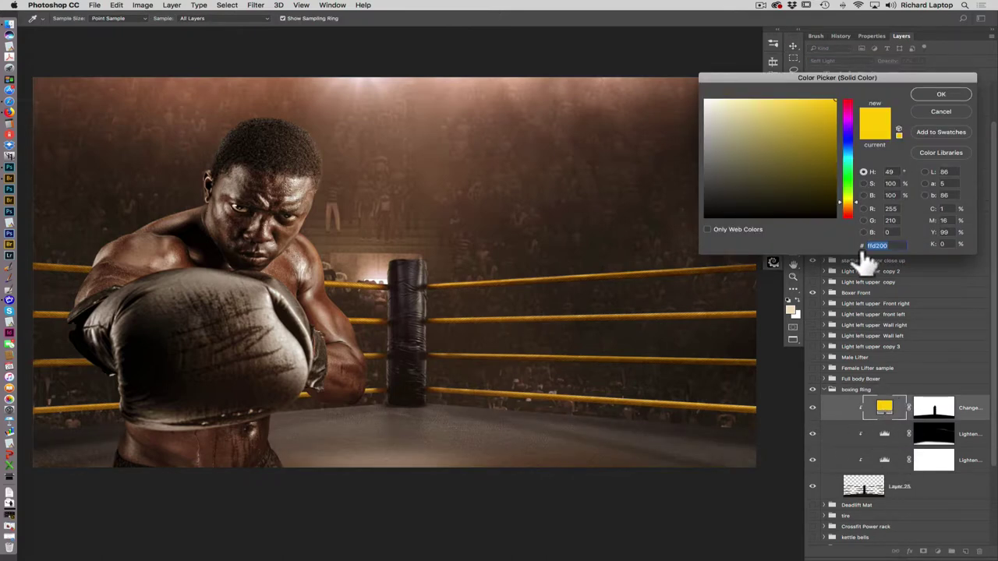
click(851, 214)
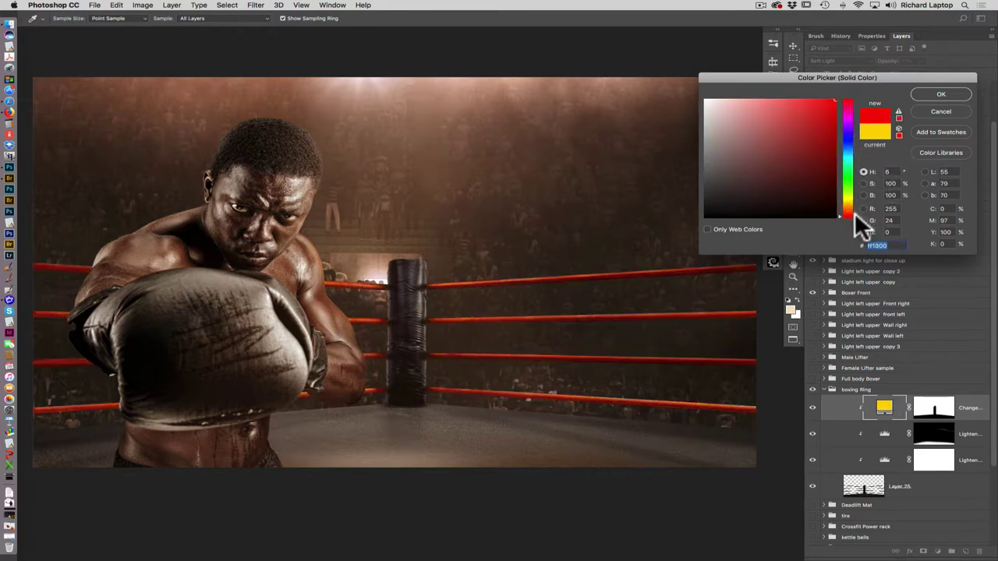
drag(854, 213, 855, 219)
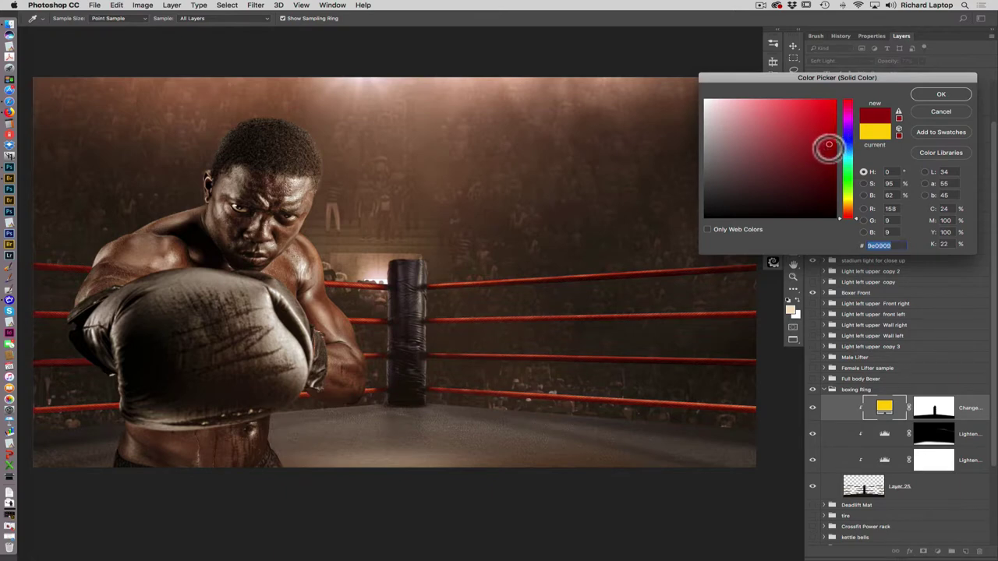
drag(829, 143, 829, 114)
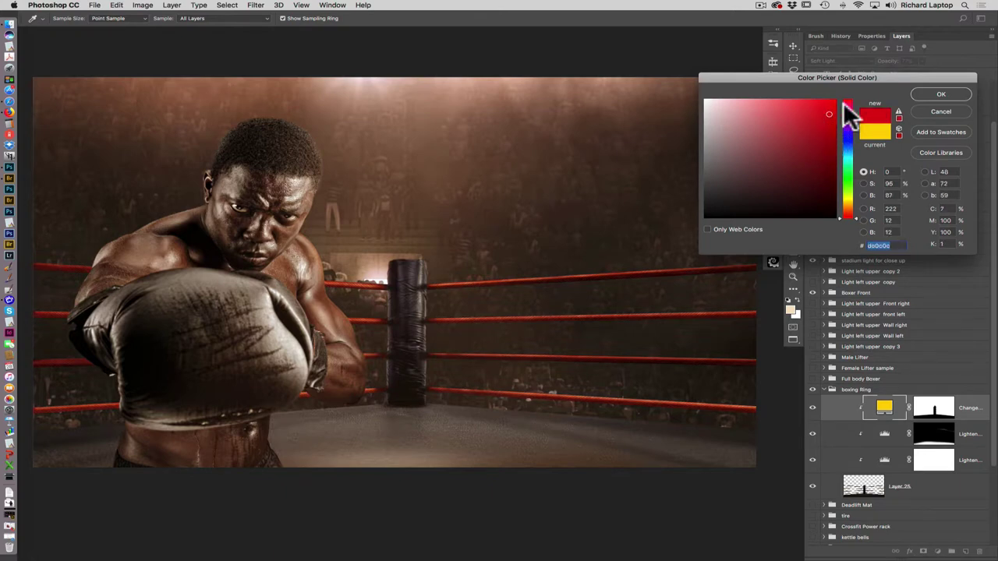
click(943, 95)
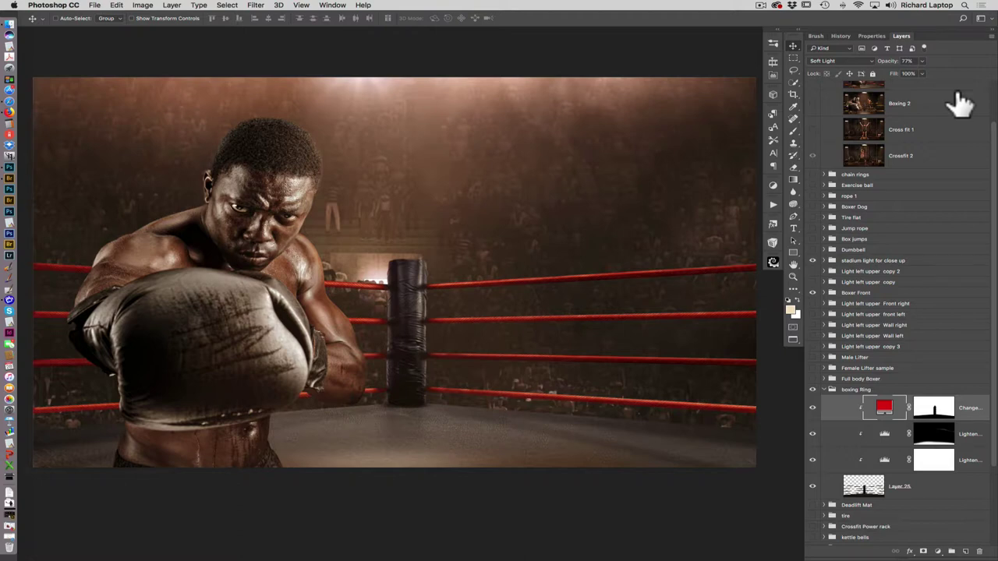
Hide the boxing Ring, stadium crowd and Boxer Front; show the Male Lifter and tire
click(824, 389)
click(812, 389)
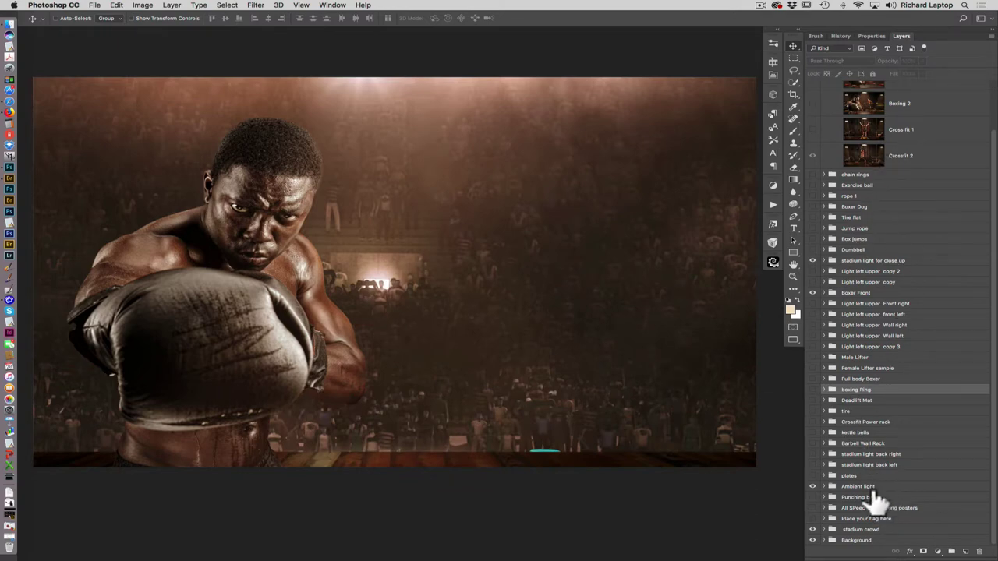
click(812, 531)
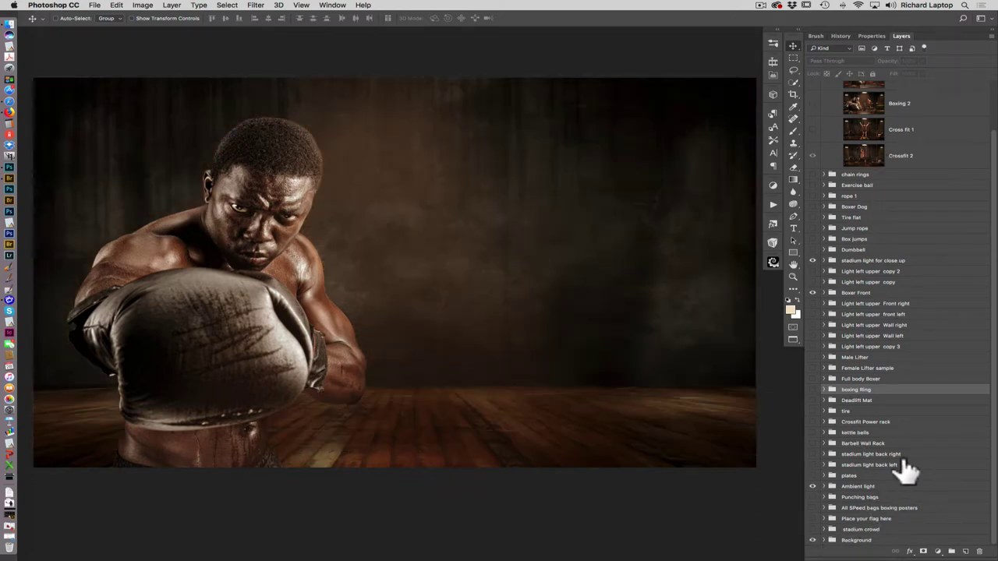
click(813, 293)
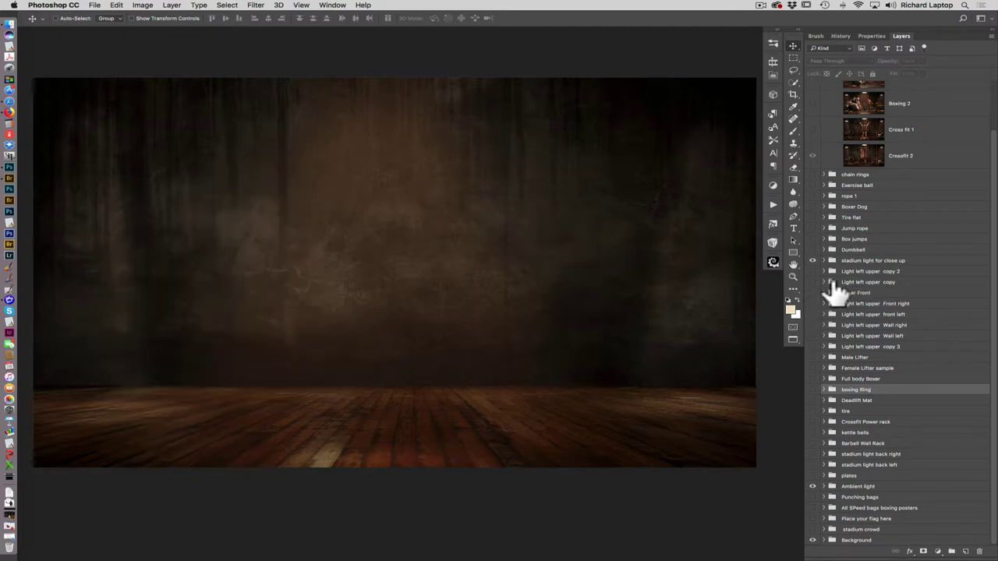
click(813, 357)
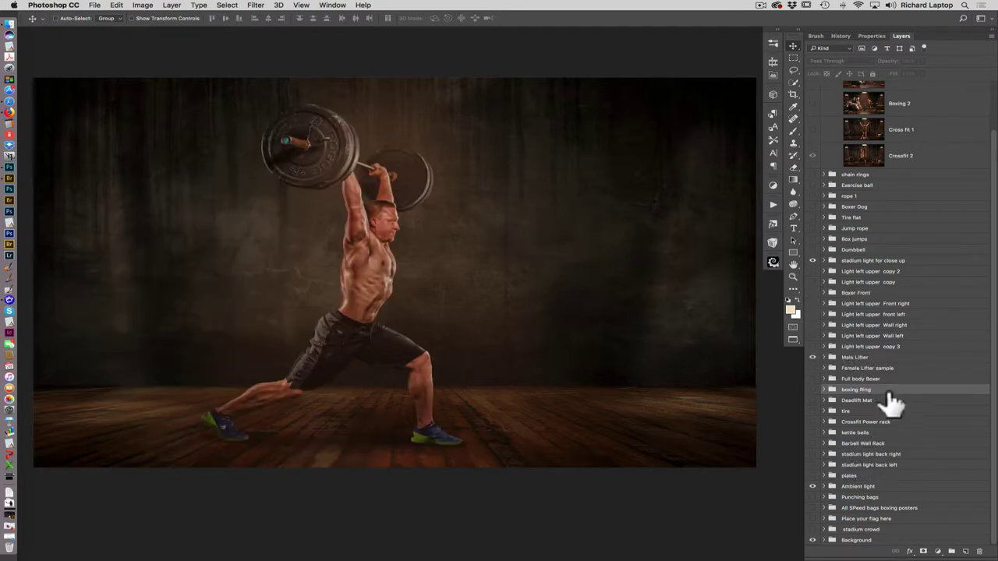
click(812, 411)
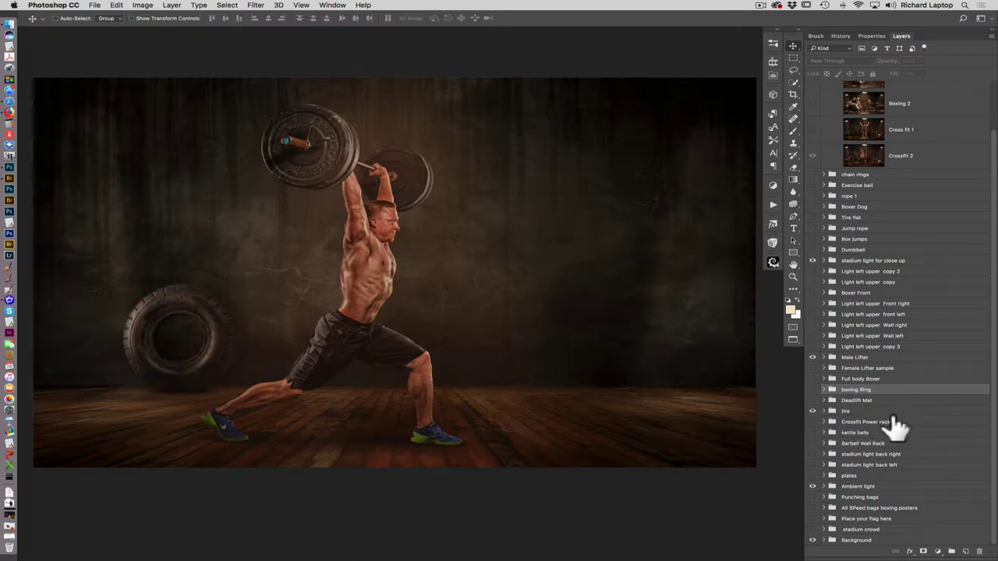
Show the Crossfit Power rack, keeping its Rack Barbell layer visible
click(812, 422)
click(824, 422)
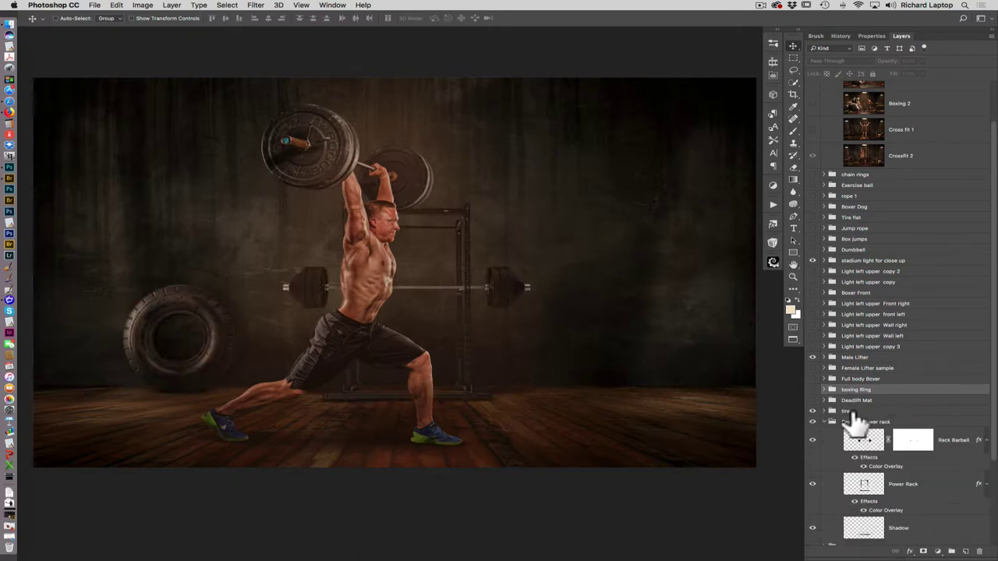
click(812, 440)
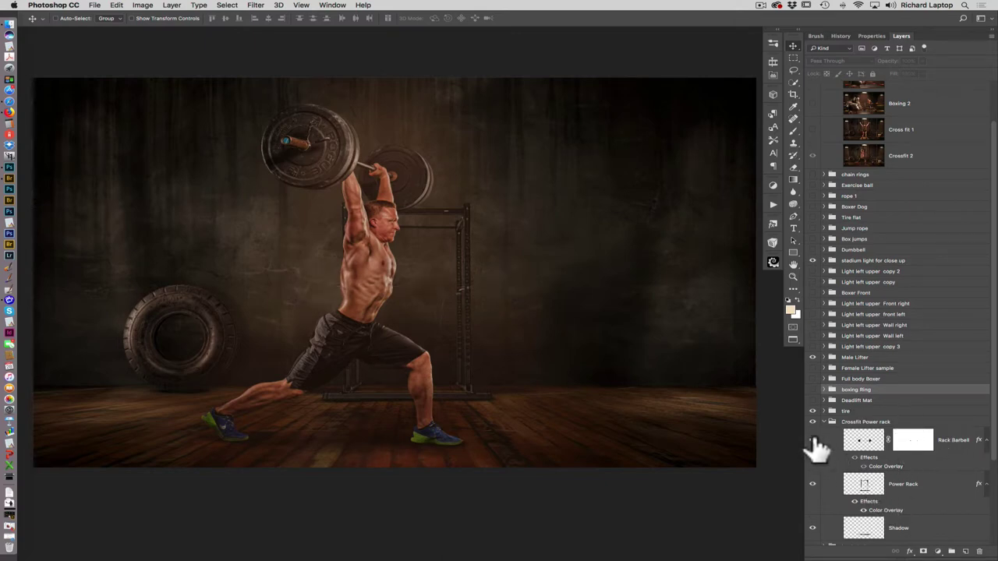
click(813, 440)
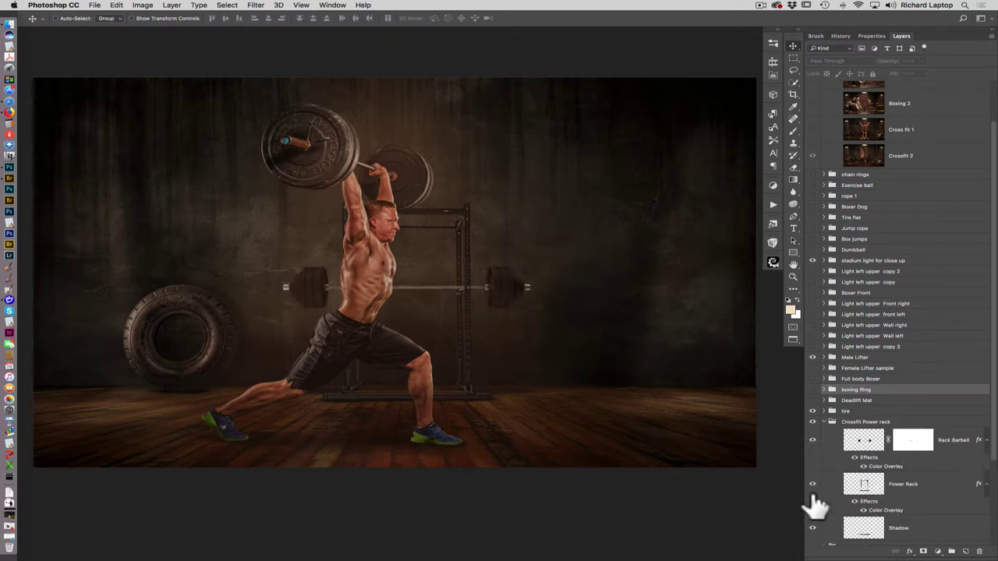
click(824, 422)
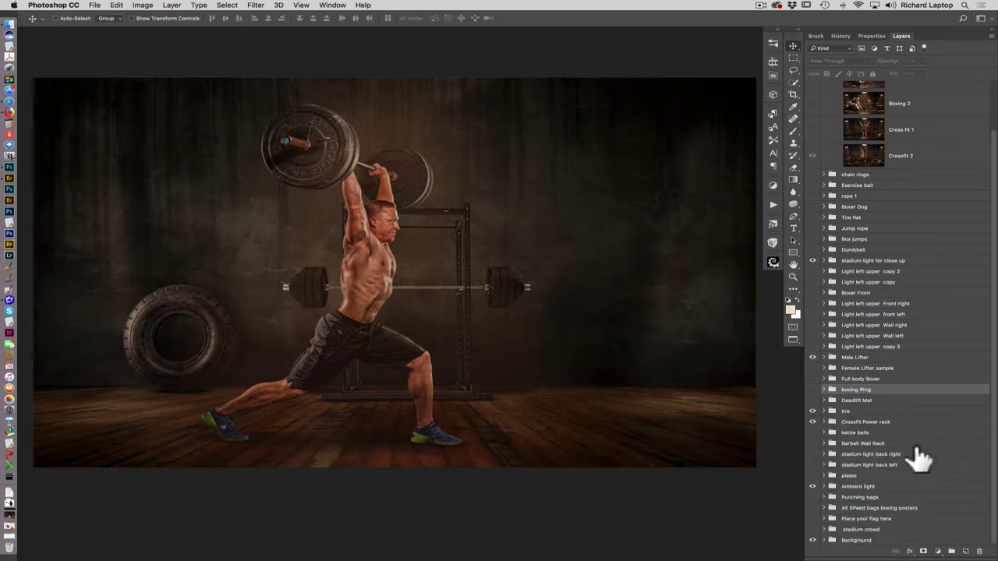
Turn on the Barbell Wall Rack group on the right wall and inspect its layers
click(812, 442)
click(849, 443)
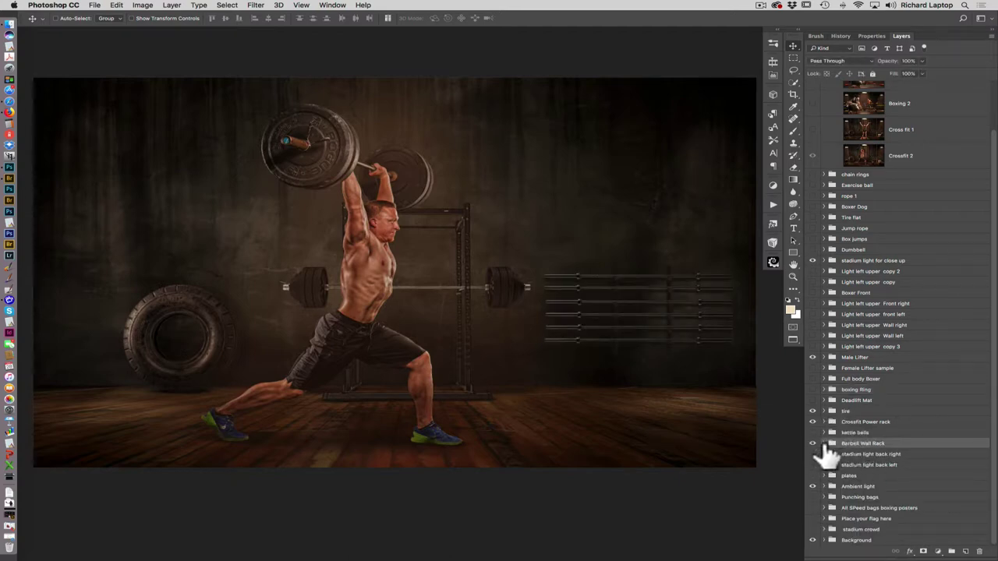
click(824, 444)
scroll(897, 351, down, 5)
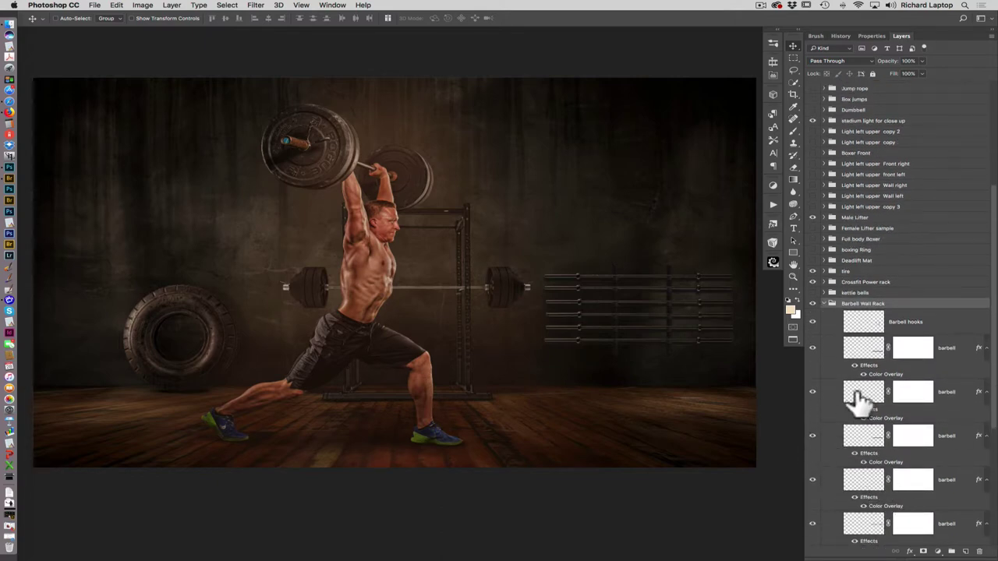
click(824, 304)
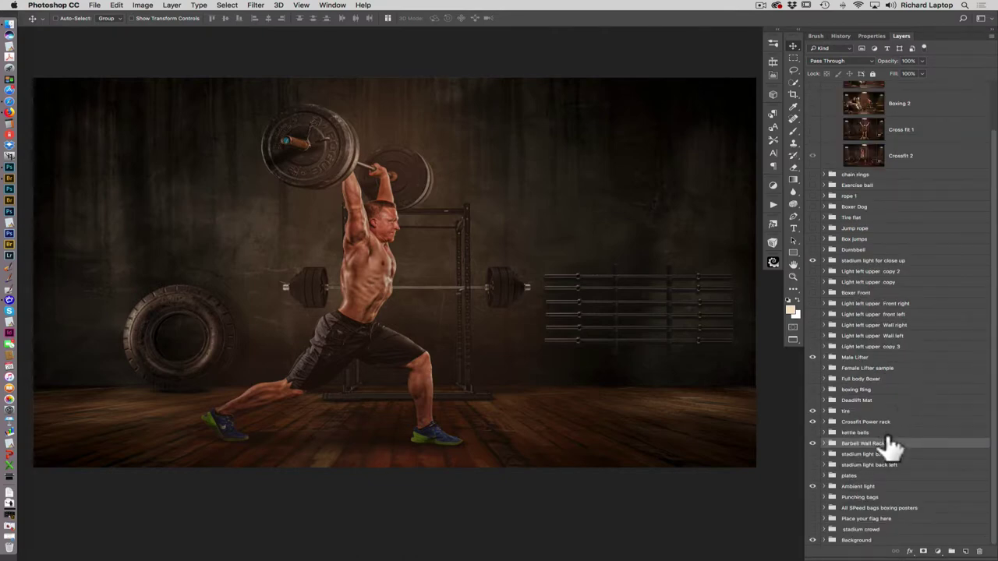
Turn on the back-right and back-left stadium lights and the weight plates layer
click(813, 454)
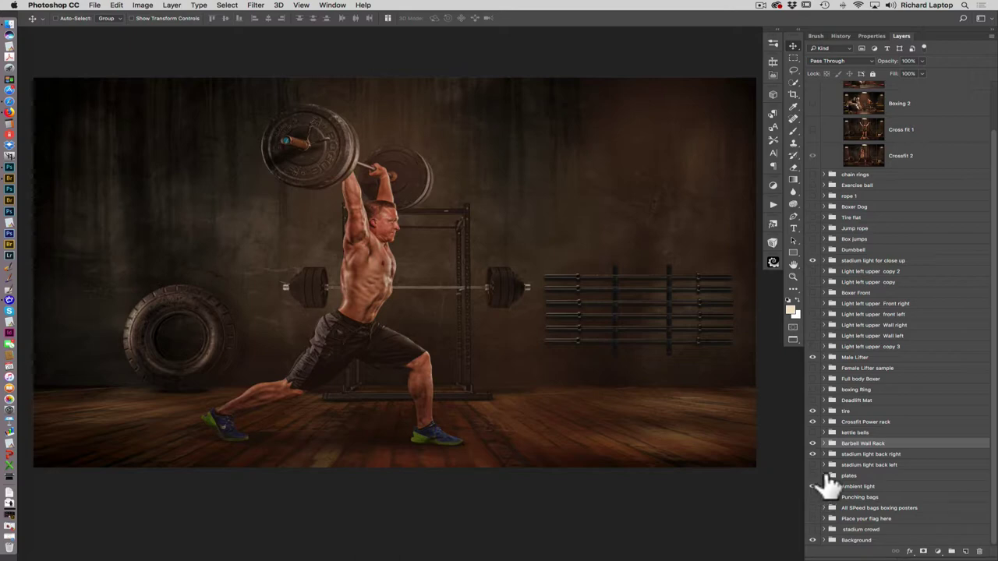
click(813, 465)
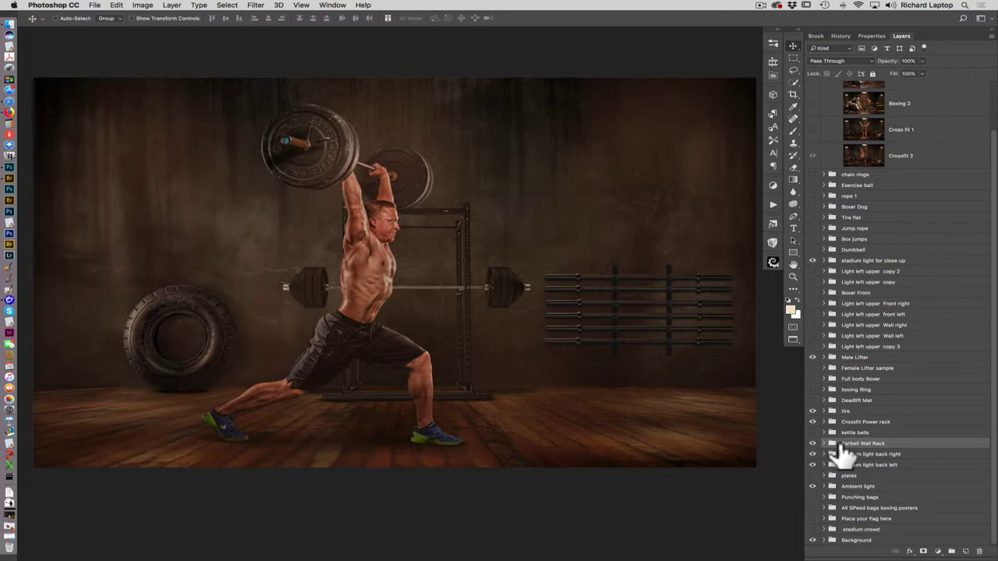
click(813, 475)
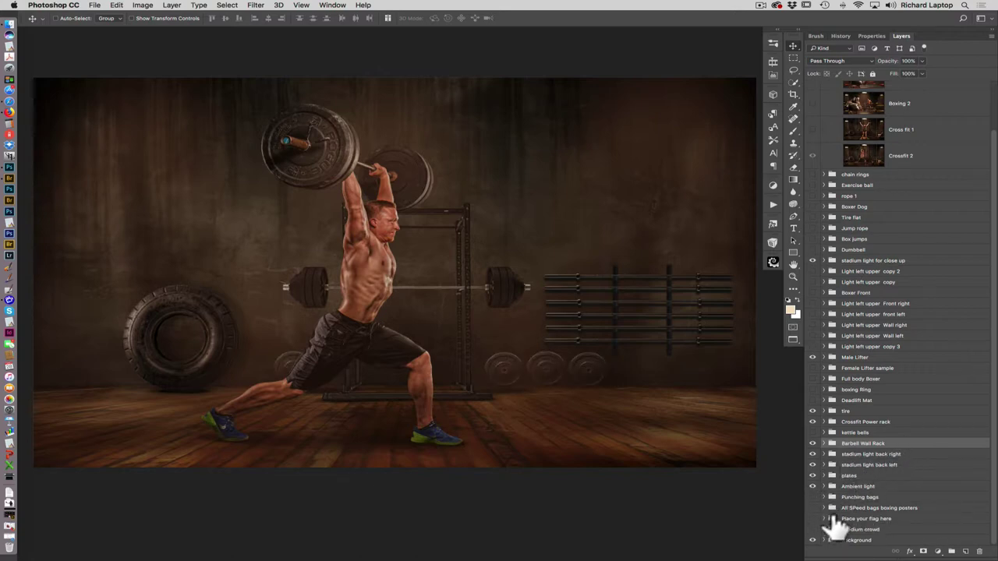
click(886, 486)
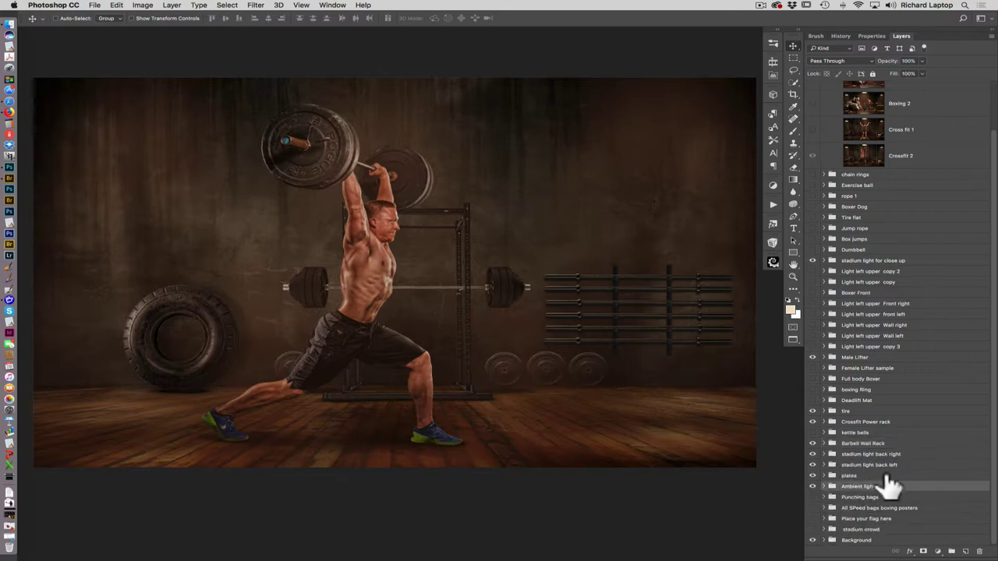
Raise the inner Ambient light Levels layer's opacity to 51% to darken the gym
click(825, 487)
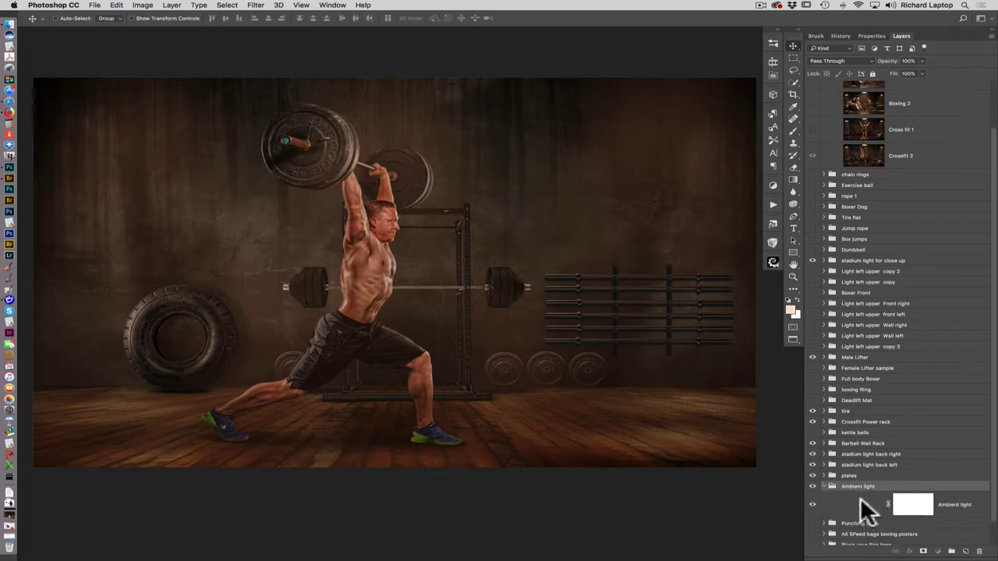
click(861, 503)
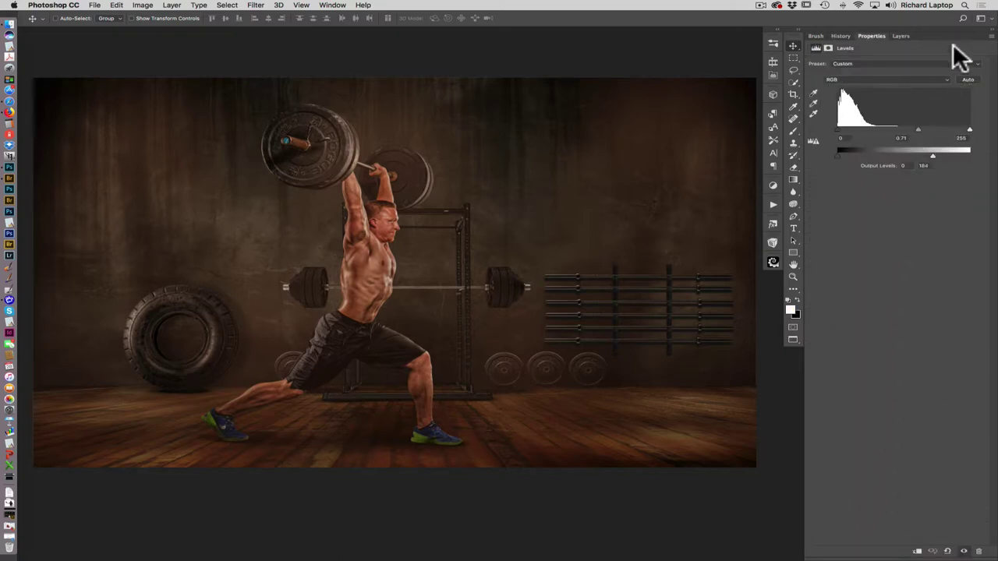
click(901, 36)
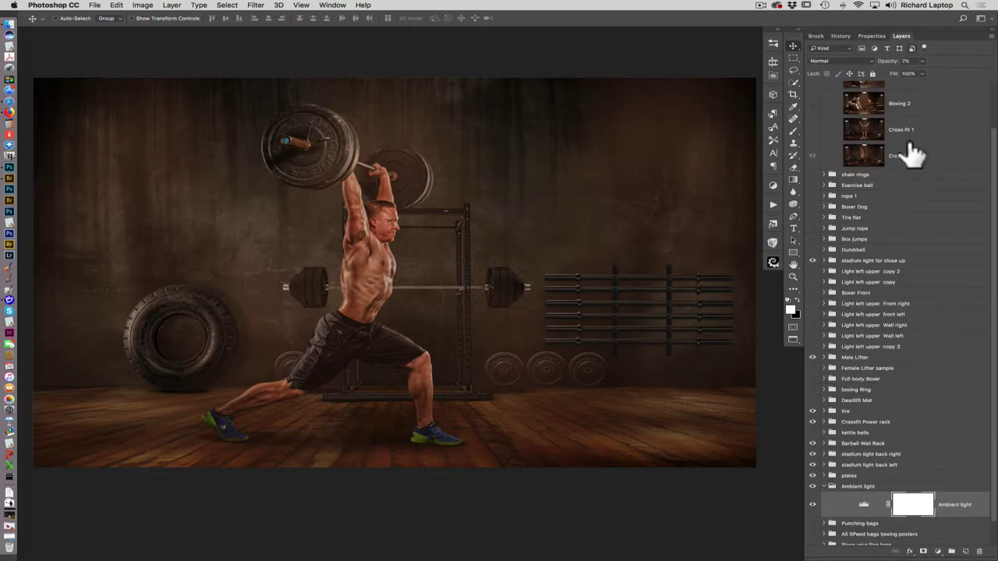
click(826, 486)
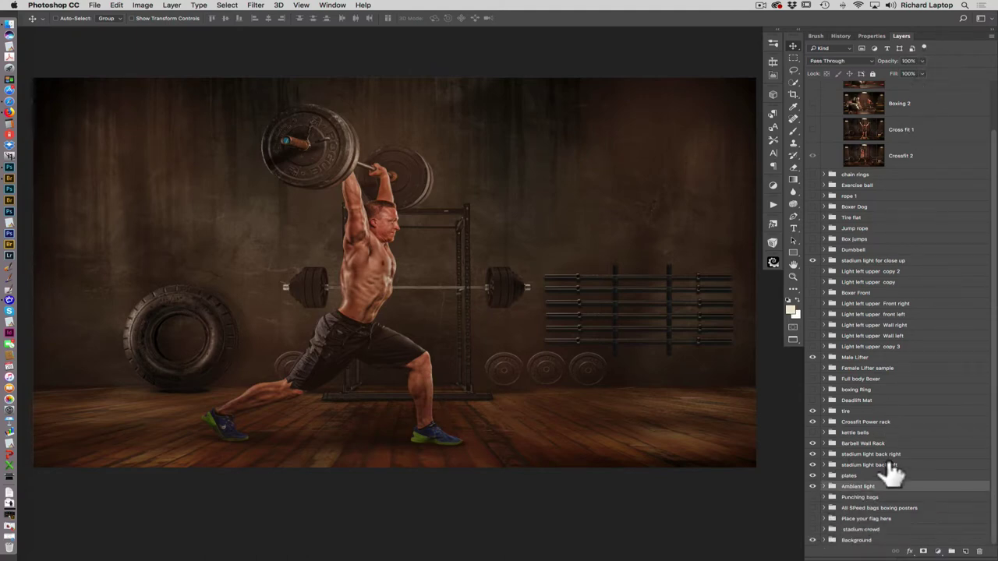
click(824, 486)
click(915, 506)
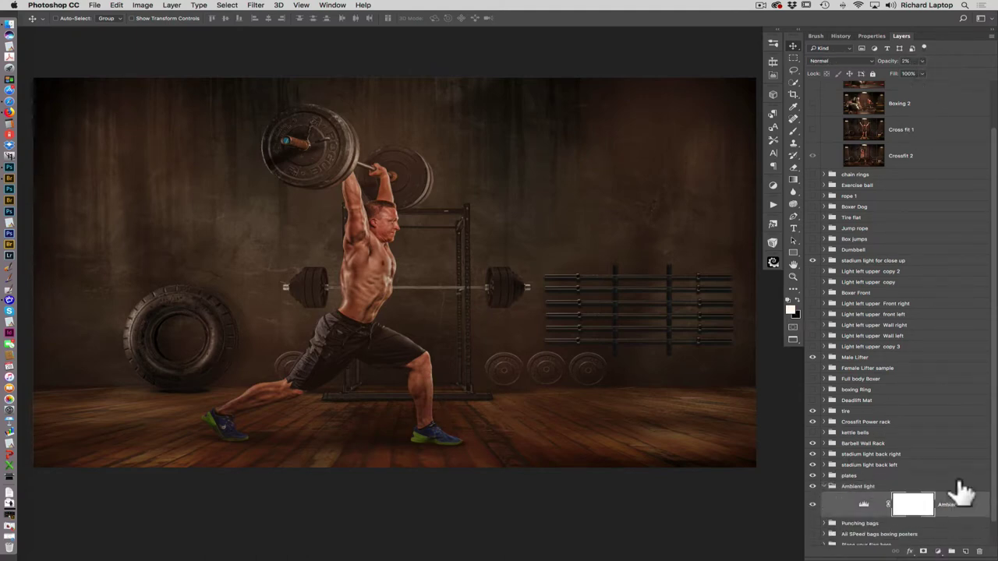
drag(936, 68, 956, 68)
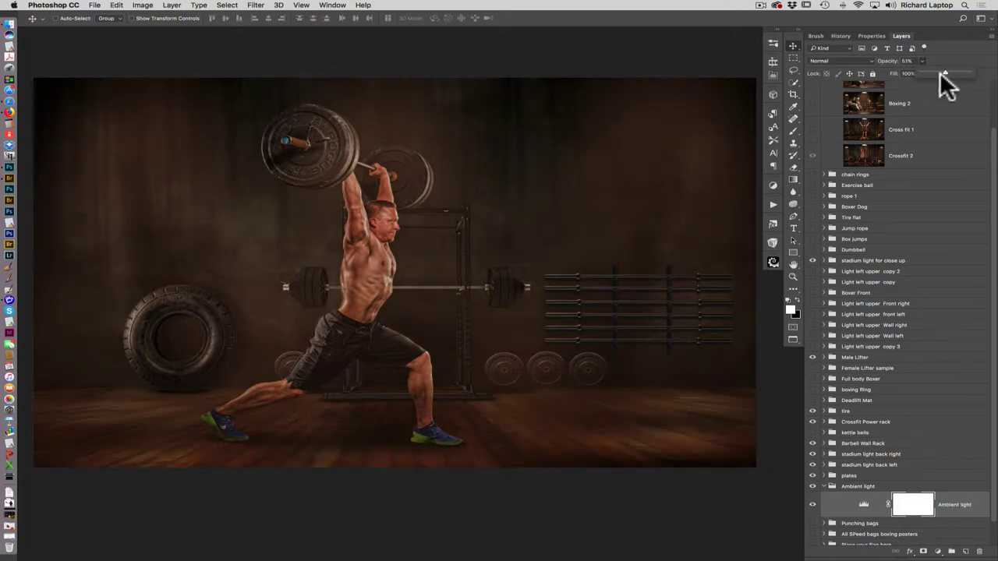
click(825, 487)
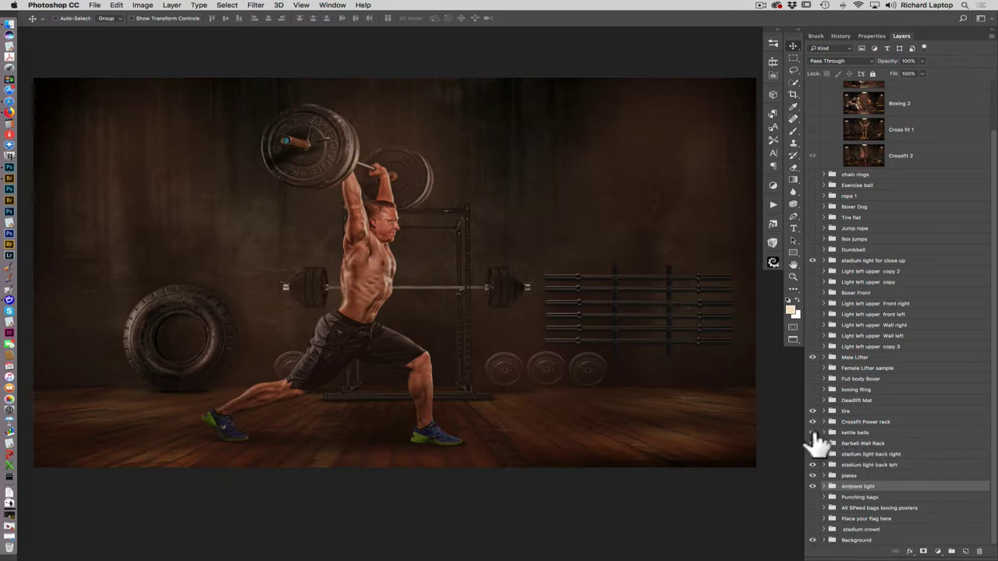
Move the kettlebells onto the right floor; show the chain rings, Exercise ball, Boxer Dog and Tire flat
click(893, 432)
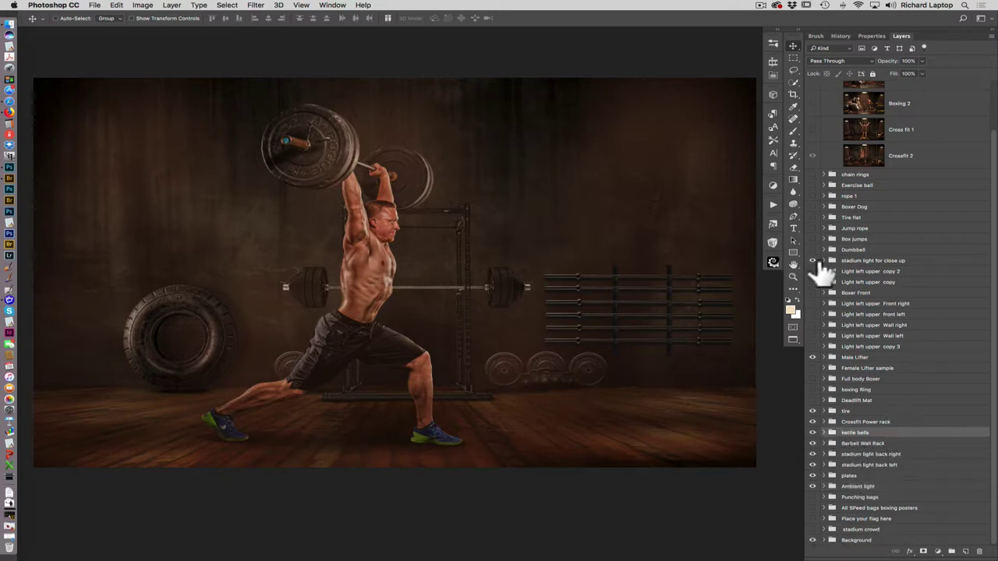
drag(595, 416, 706, 405)
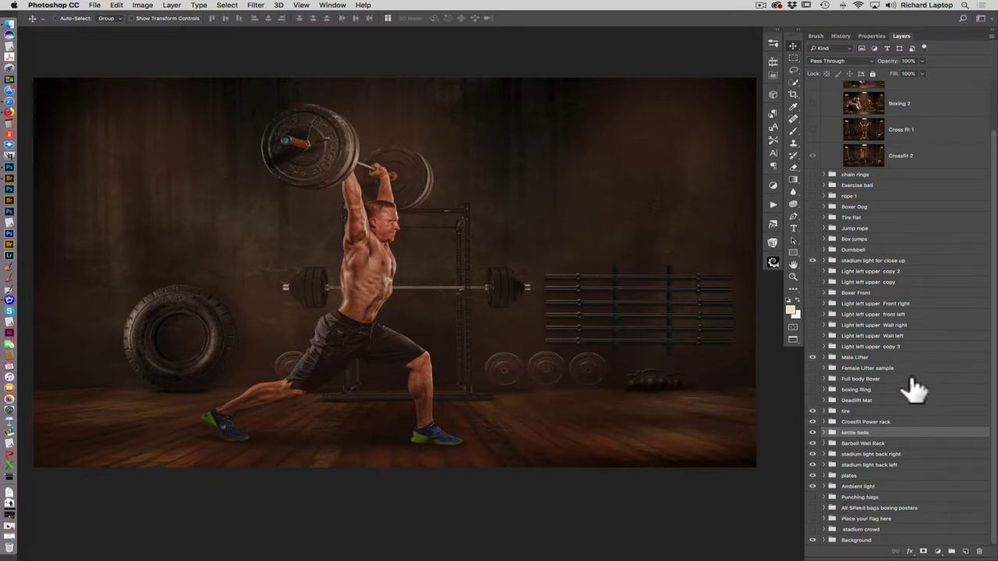
click(812, 174)
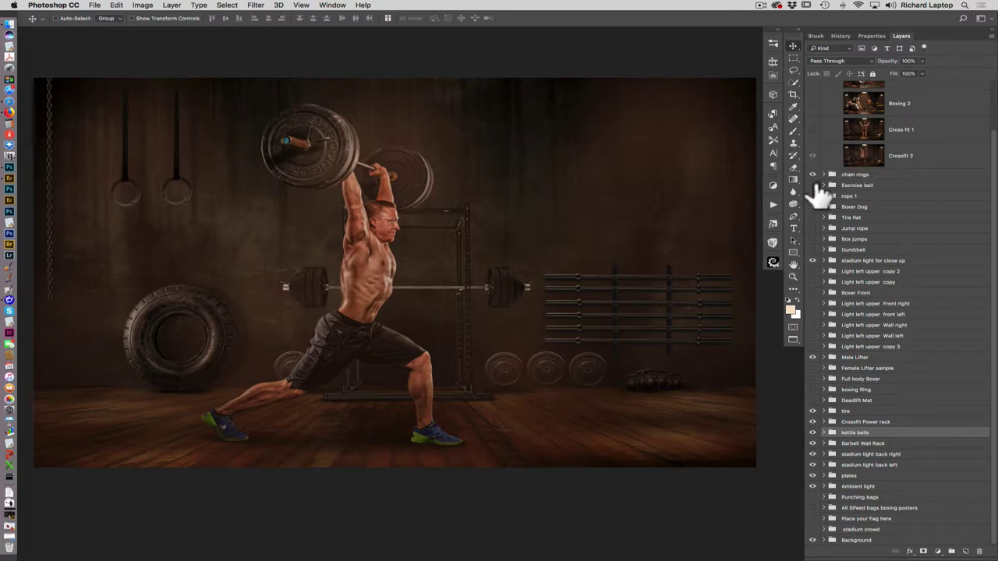
click(813, 185)
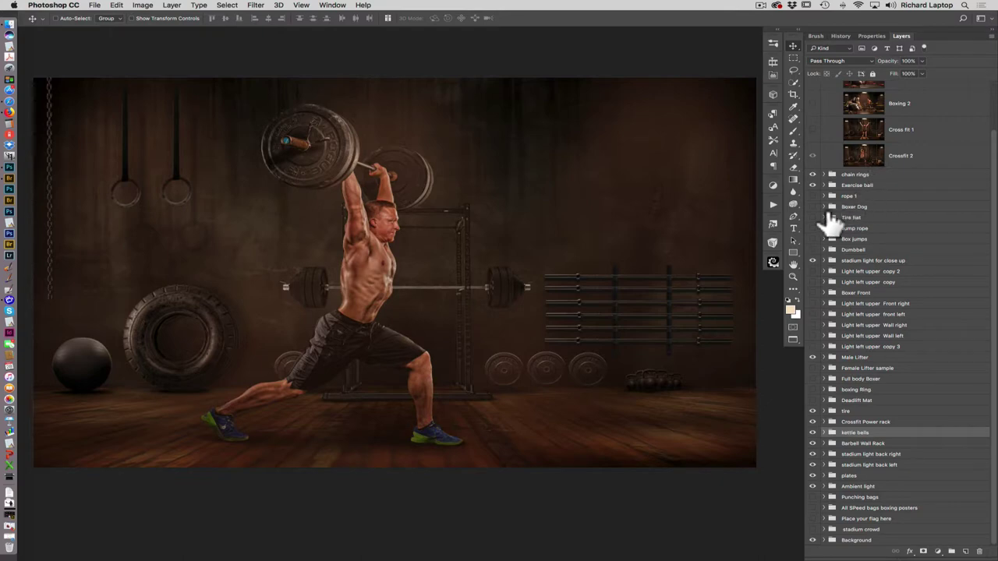
click(812, 207)
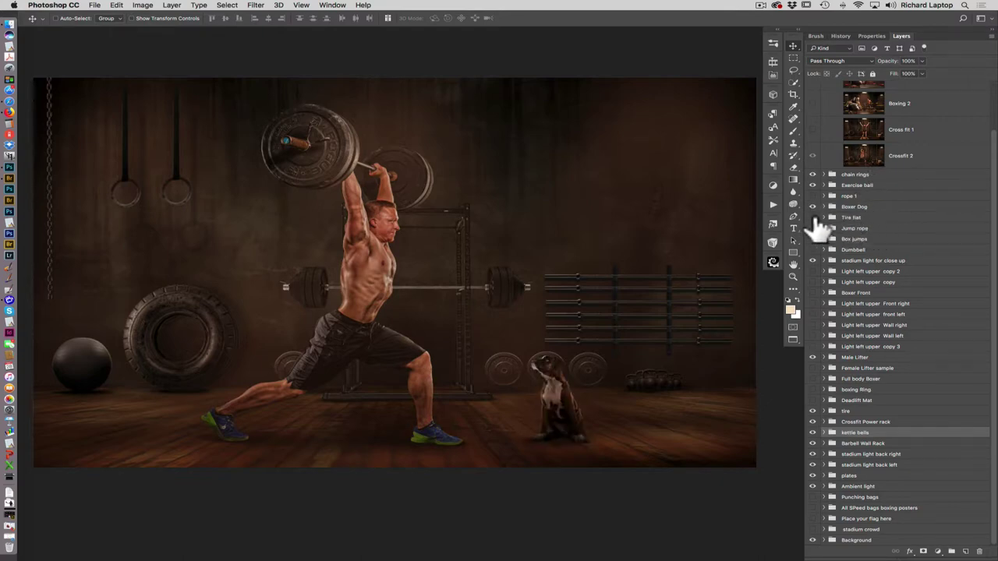
click(812, 218)
click(891, 219)
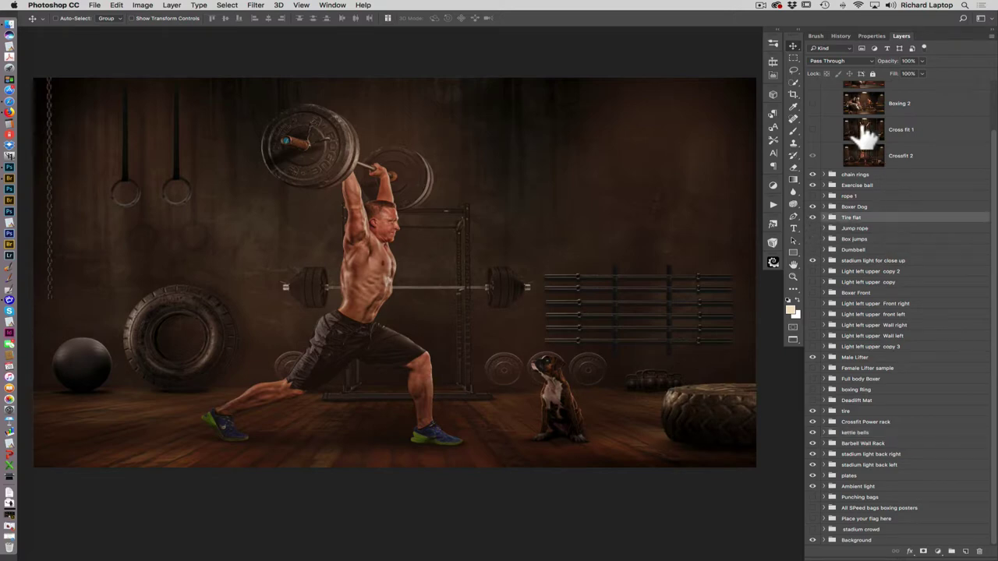
Move the flat tire left and seat the Boxer Dog group on top of it
drag(731, 437, 606, 426)
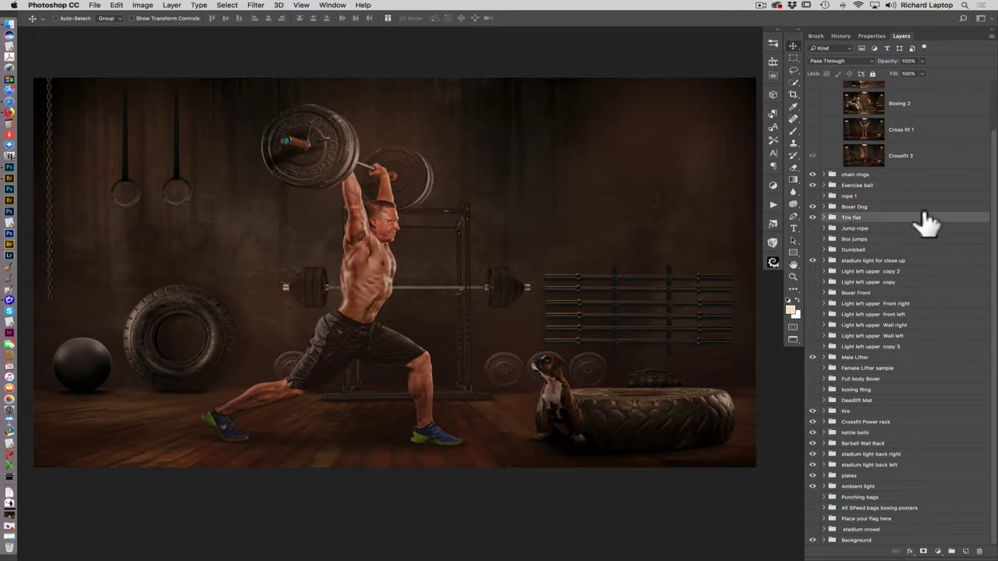
click(872, 207)
drag(585, 397, 613, 390)
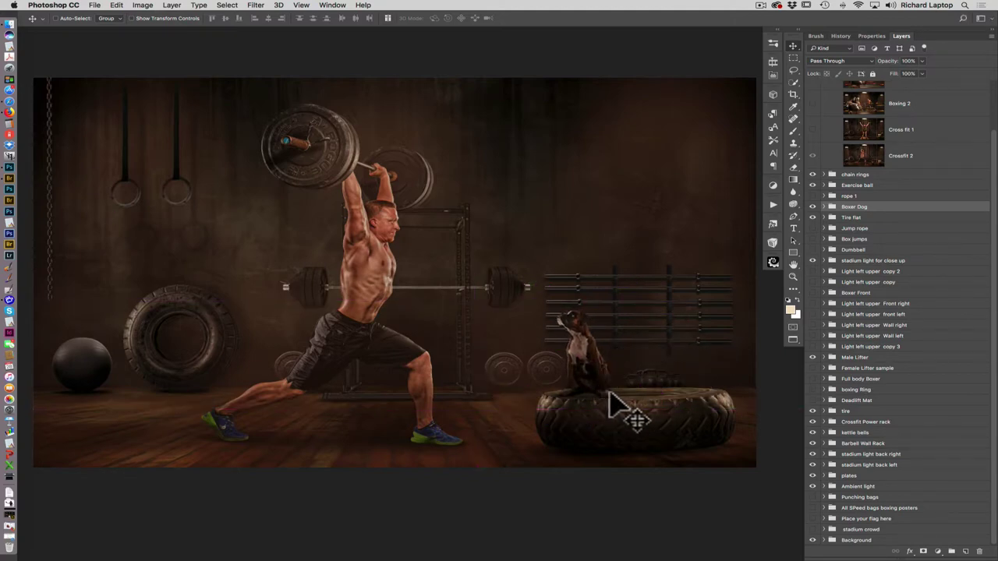
Set the dog's Levels 8 adjustment layer to 63% opacity
click(824, 207)
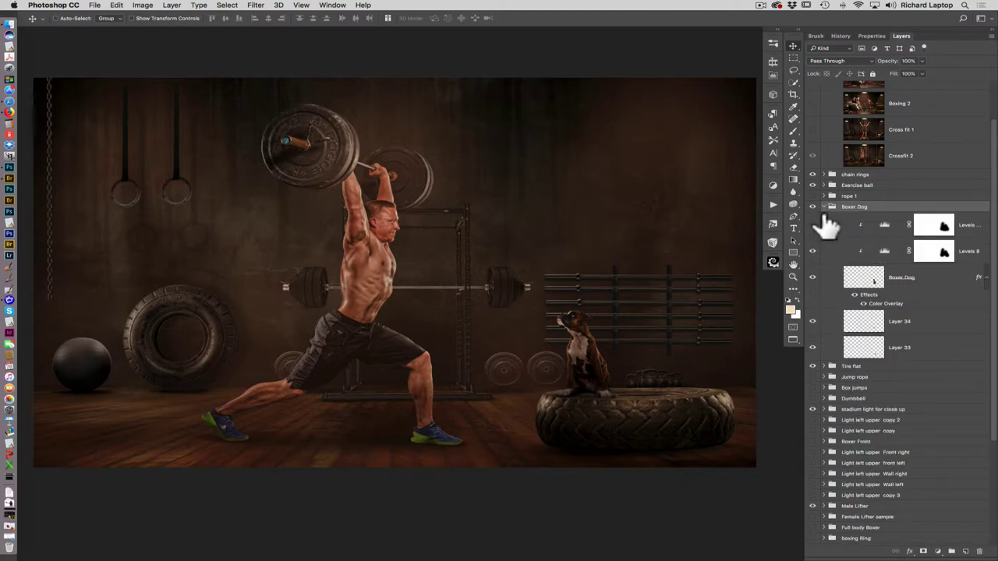
click(969, 251)
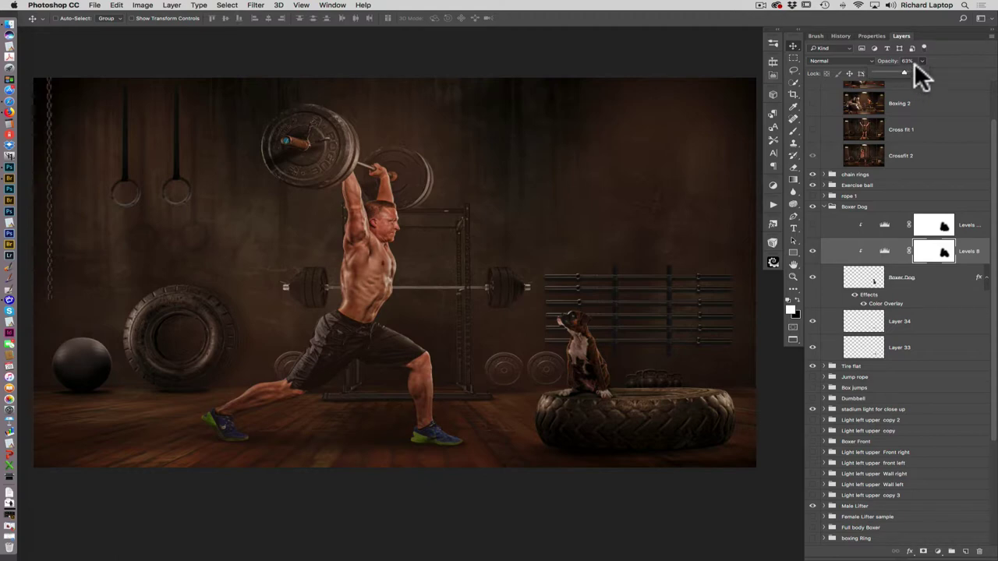
click(815, 320)
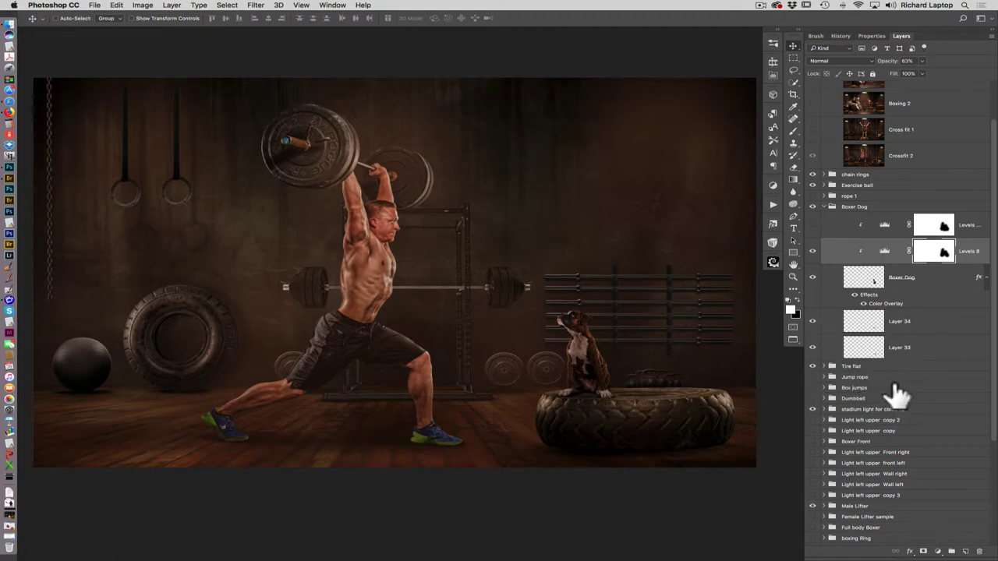
drag(992, 288, 989, 390)
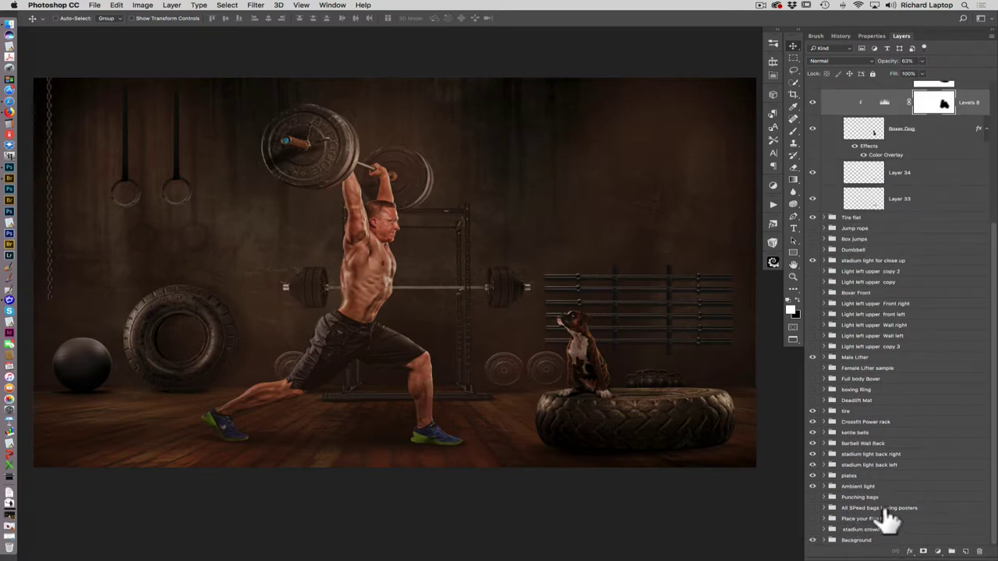
Show the American flag, collapse Finished Samples and Boxer Dog, and select the boxing Ring layer
click(812, 518)
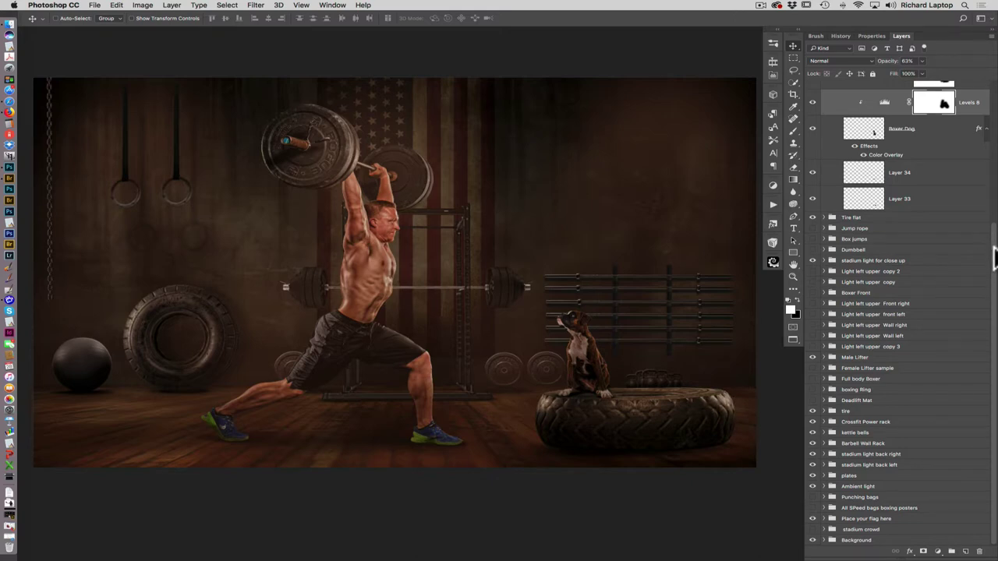
drag(995, 246, 987, 107)
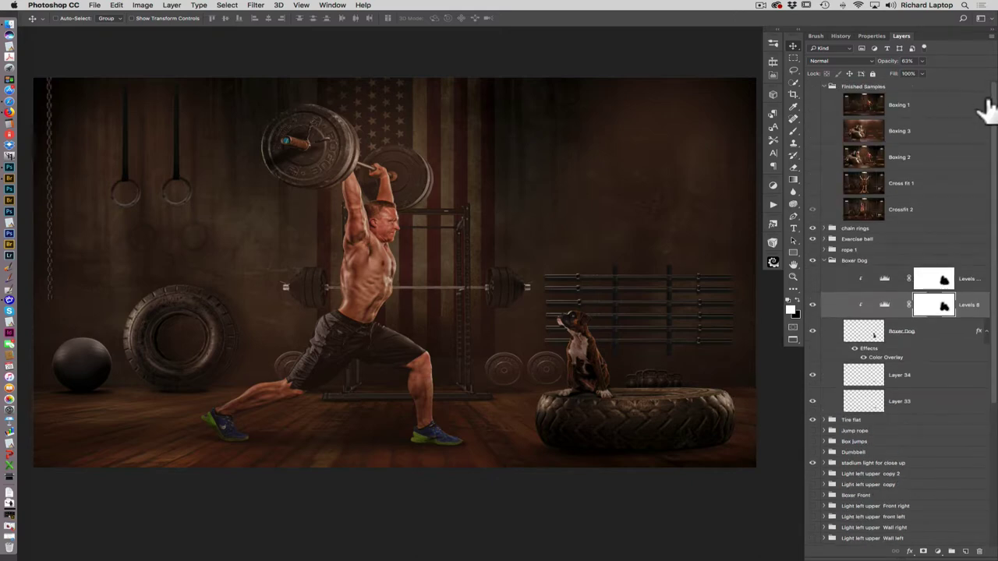
click(829, 87)
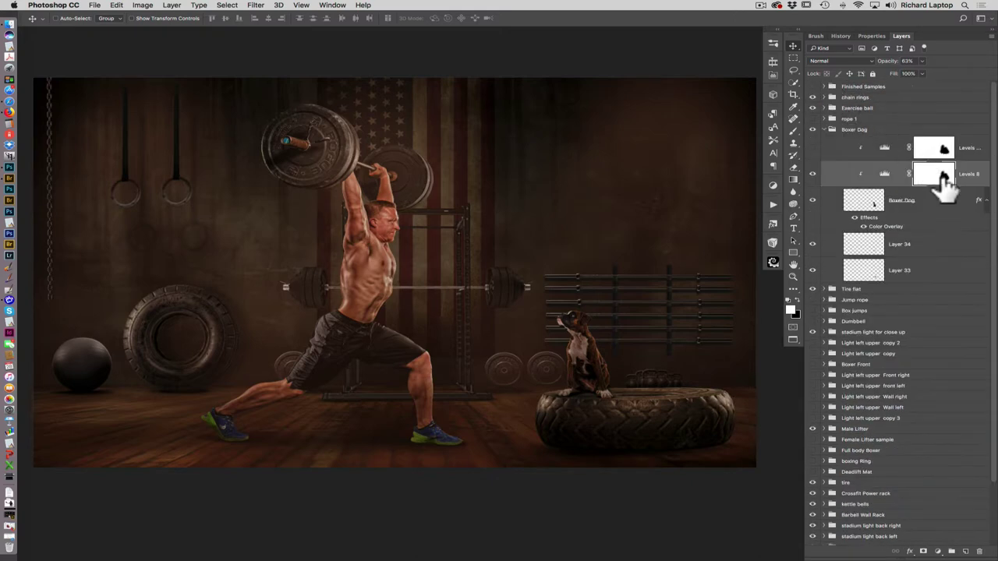
click(825, 130)
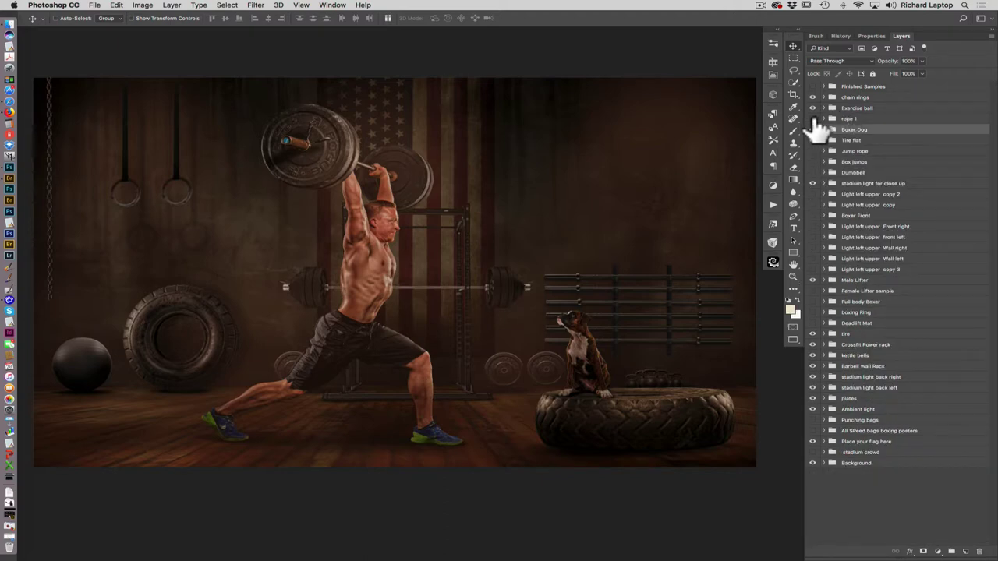
click(813, 118)
click(813, 119)
click(903, 313)
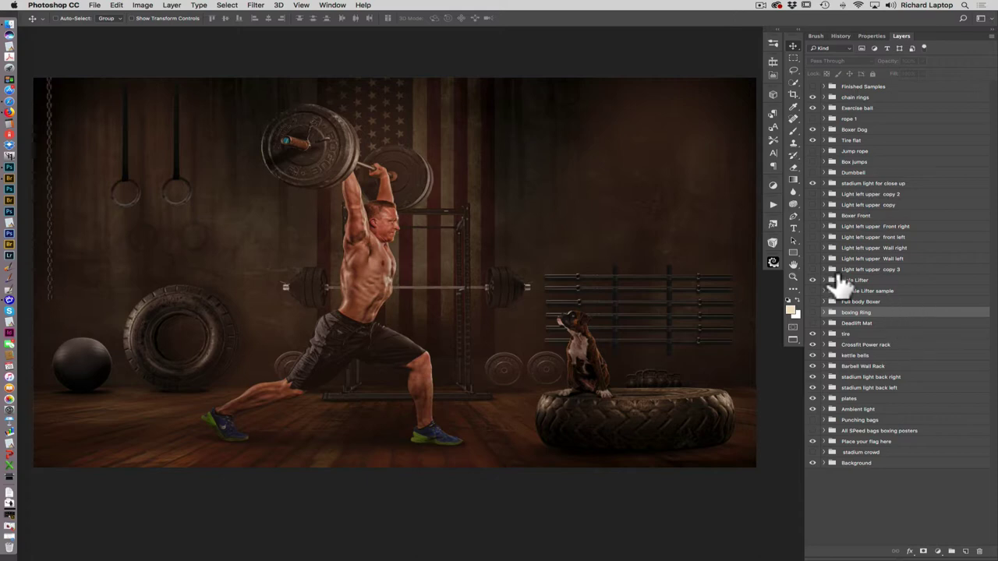
Add a new Solid Color fill layer with Soft Light blend mode
click(172, 5)
mouse_move(222, 131)
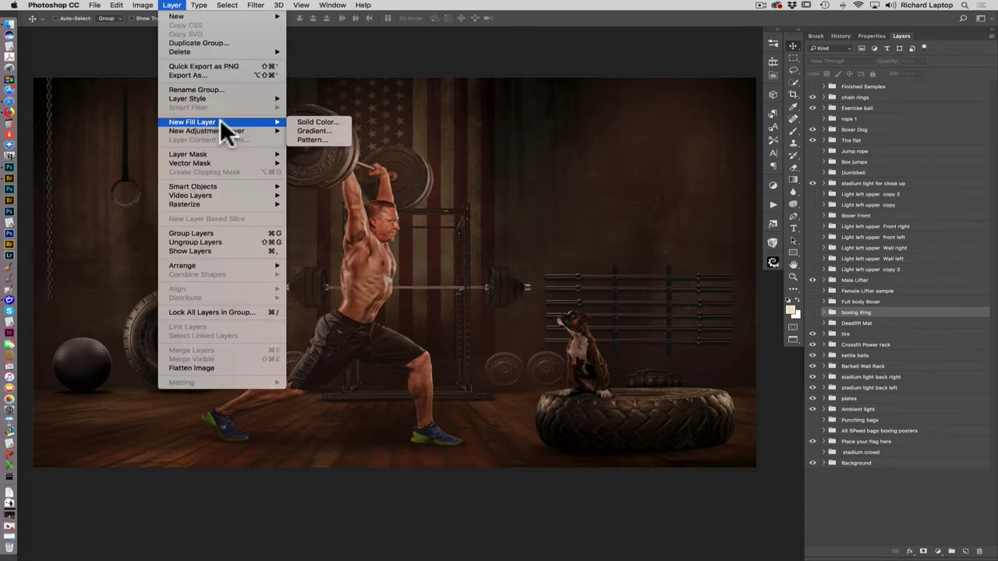
click(337, 121)
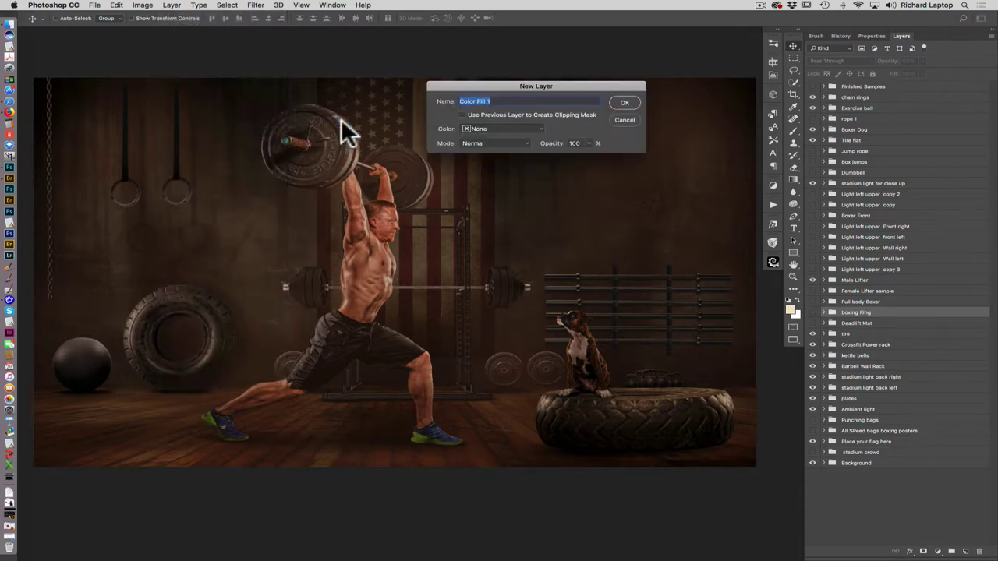
click(528, 143)
click(491, 262)
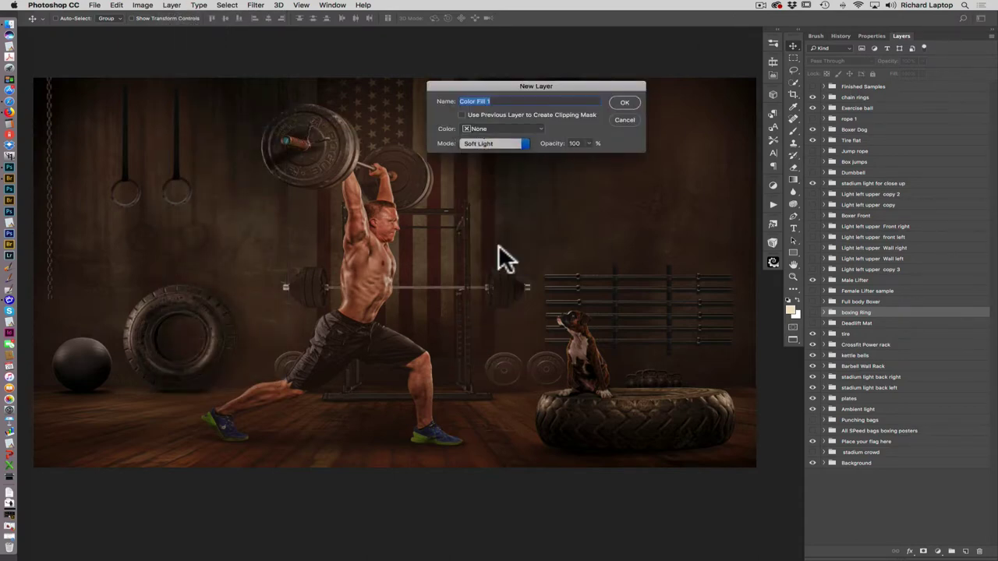
click(629, 98)
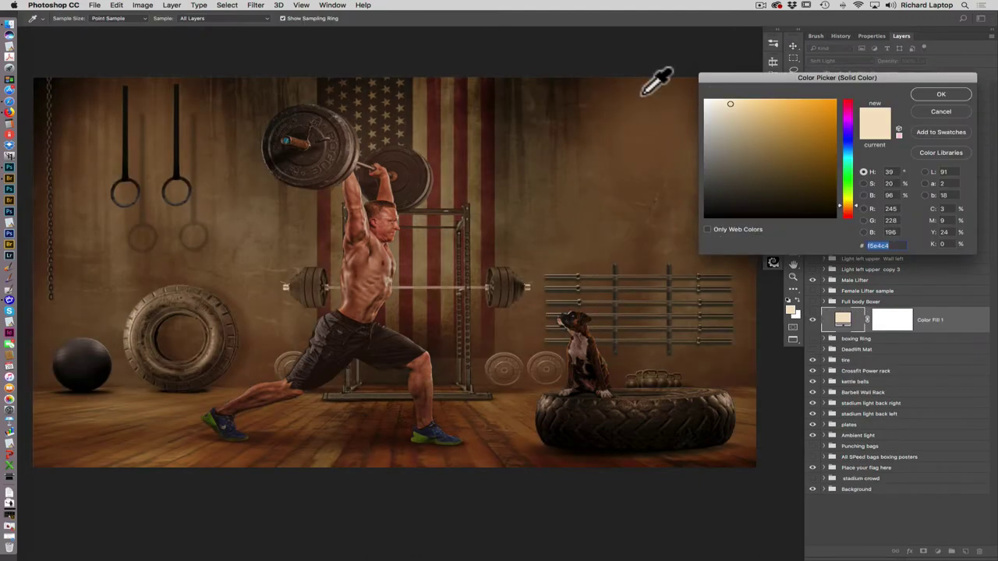
Pick a mid-dark teal as the fill colour
drag(783, 78, 778, 102)
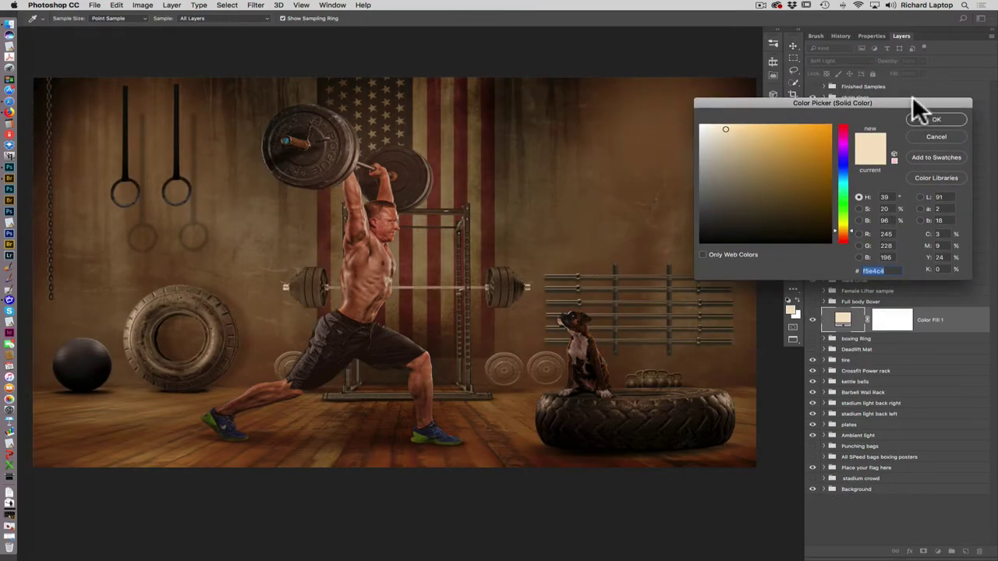
drag(909, 99, 903, 100)
drag(835, 191, 845, 179)
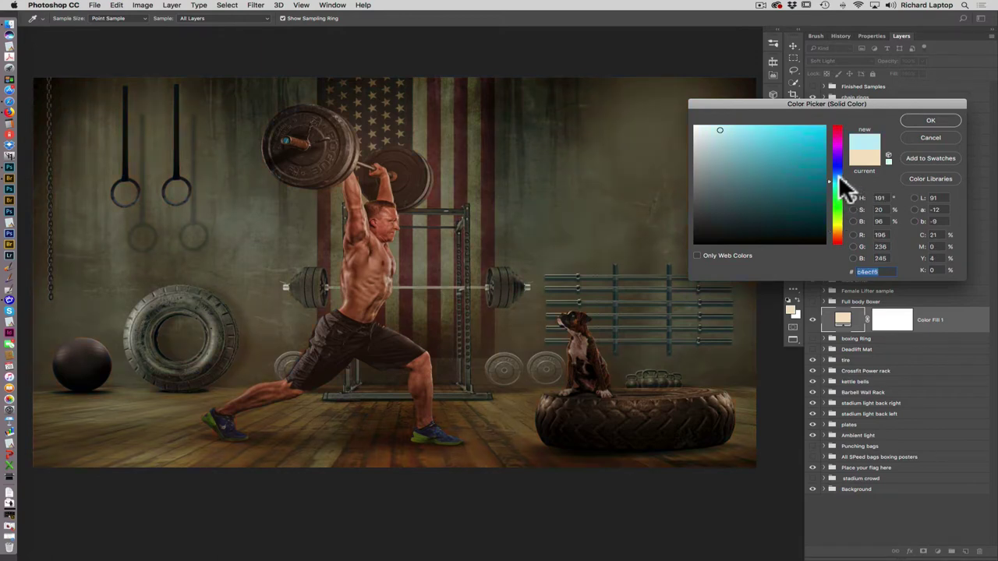
drag(795, 156, 752, 170)
click(931, 121)
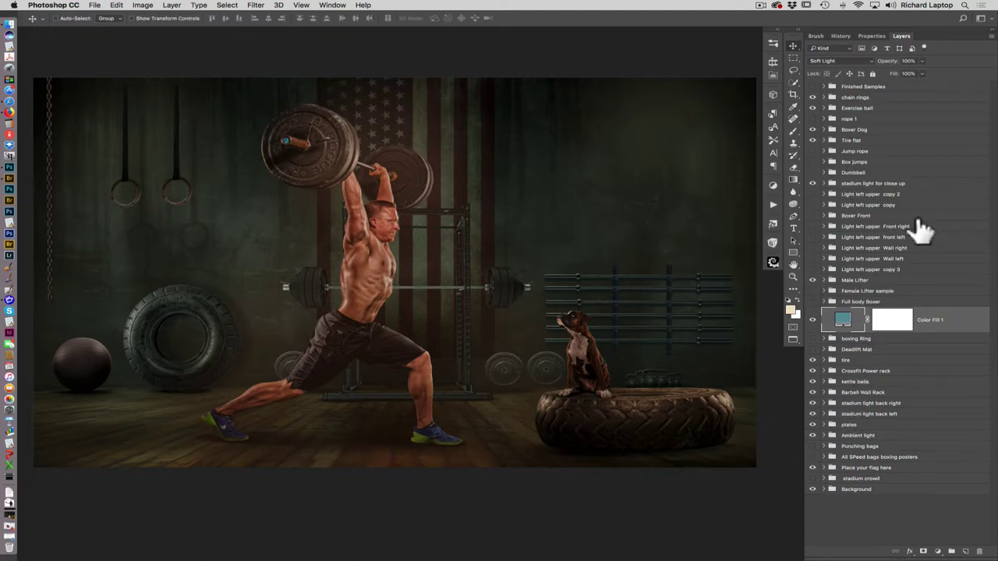
Recolour the Male Lifter layer's Color Overlay effect from brown to a muted teal
click(844, 326)
click(825, 280)
double_click(881, 353)
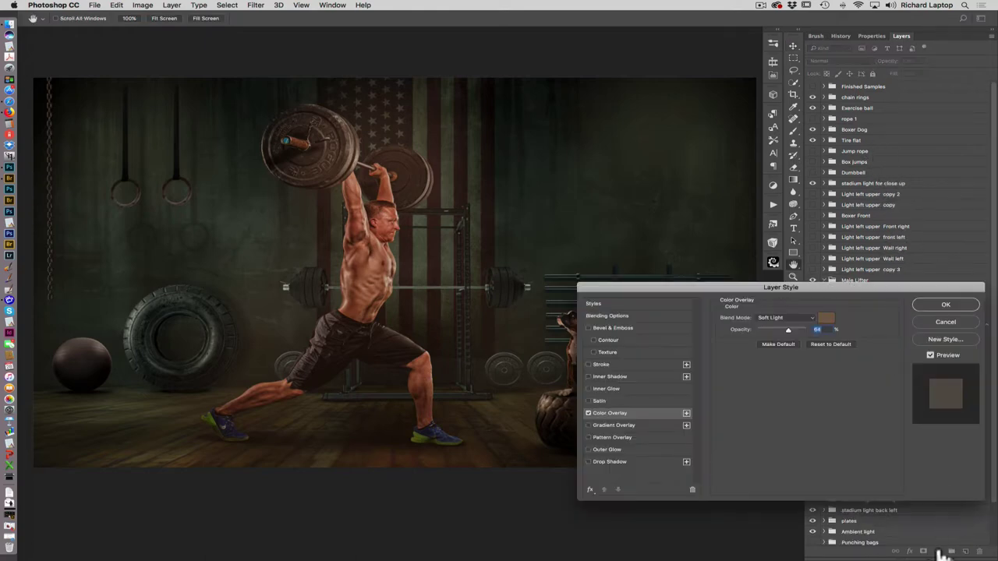
click(827, 320)
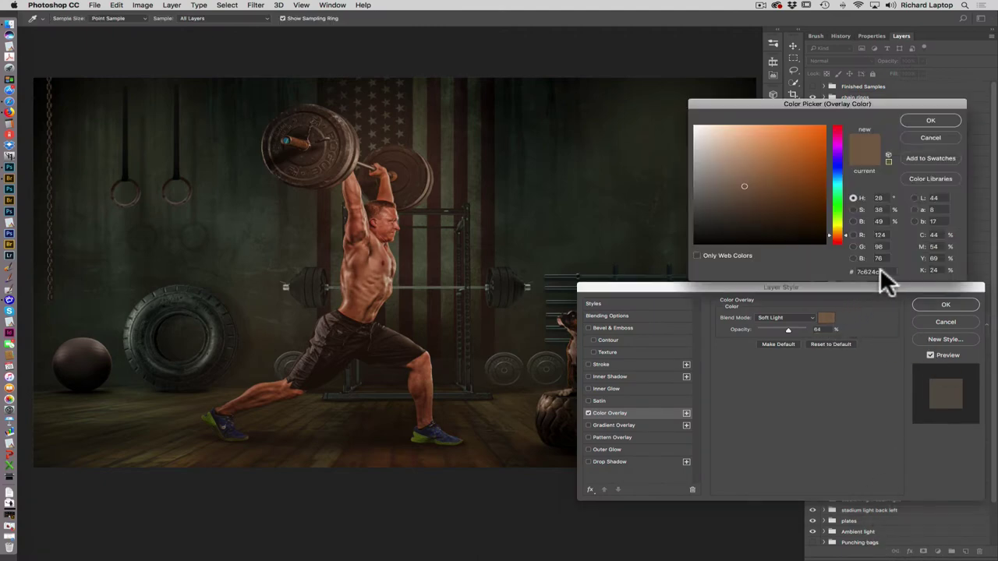
click(837, 183)
drag(775, 185, 747, 181)
click(933, 122)
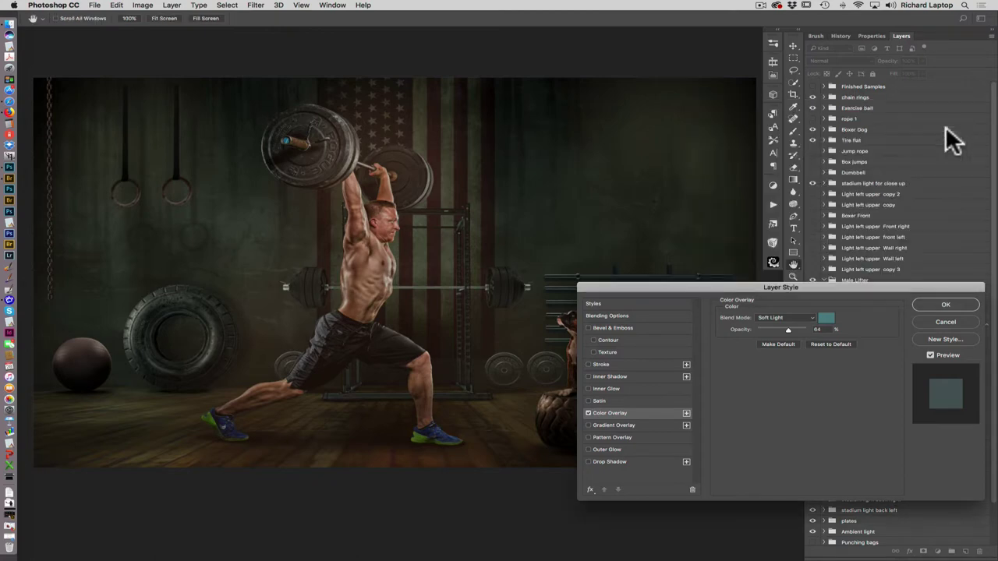
click(946, 305)
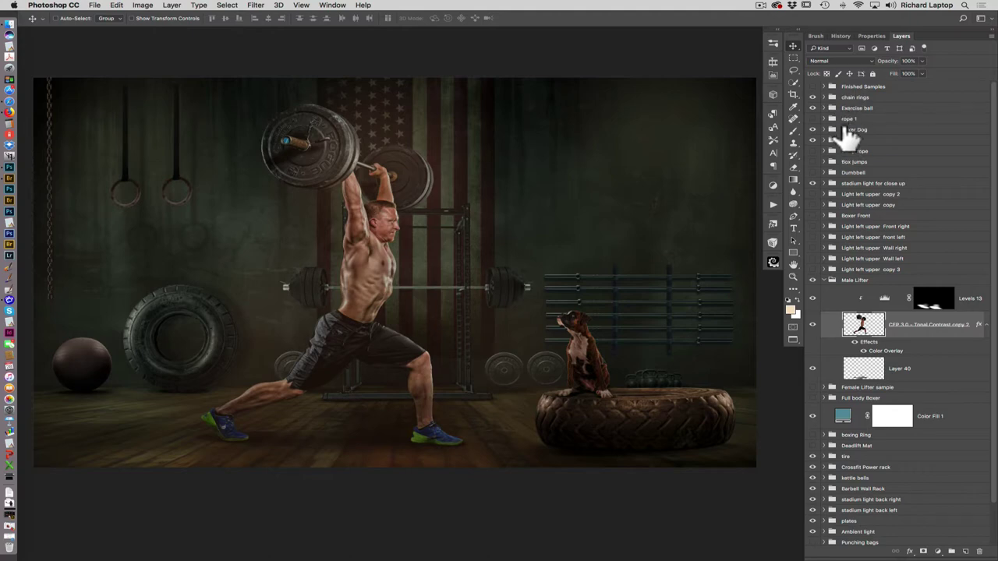
Change the Color Overlay on the tire's Levels 1 copy 5 layer to a lighter teal
click(824, 140)
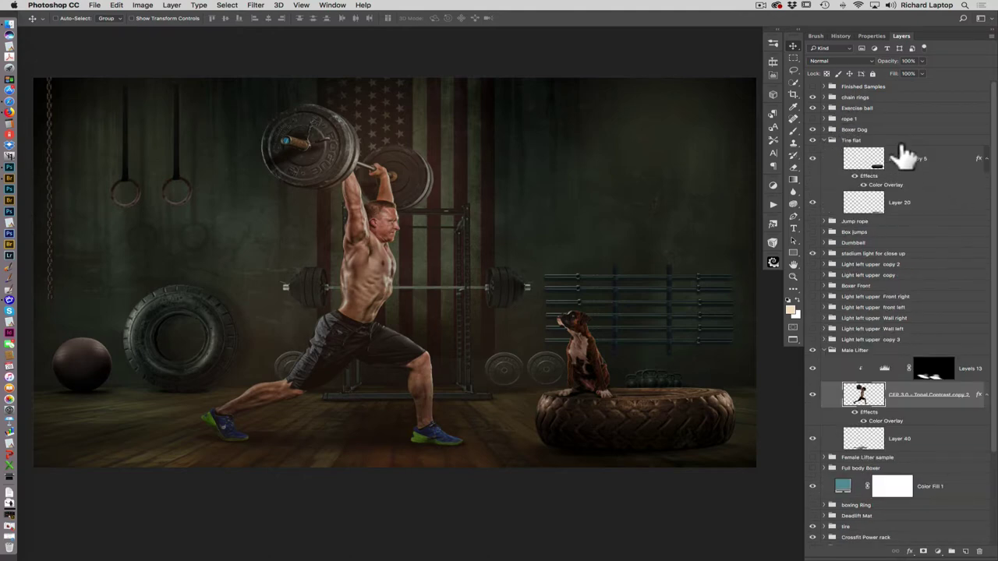
double_click(886, 188)
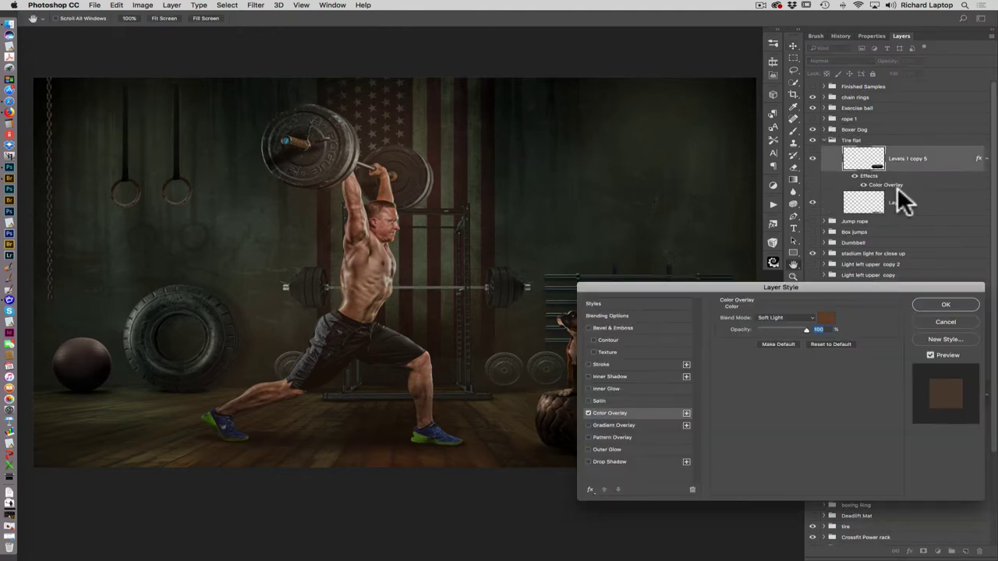
click(826, 318)
drag(837, 196, 832, 183)
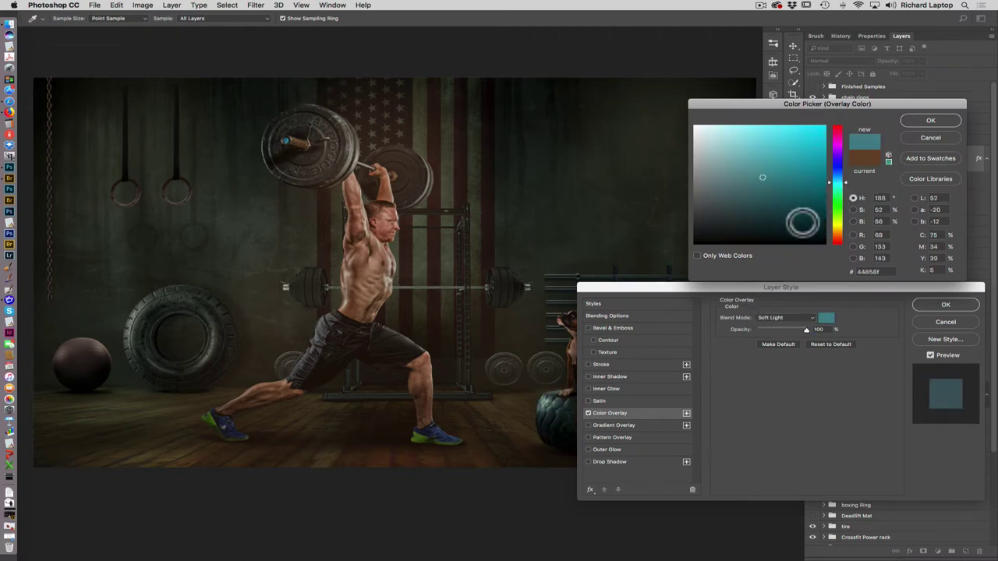
drag(825, 289, 908, 390)
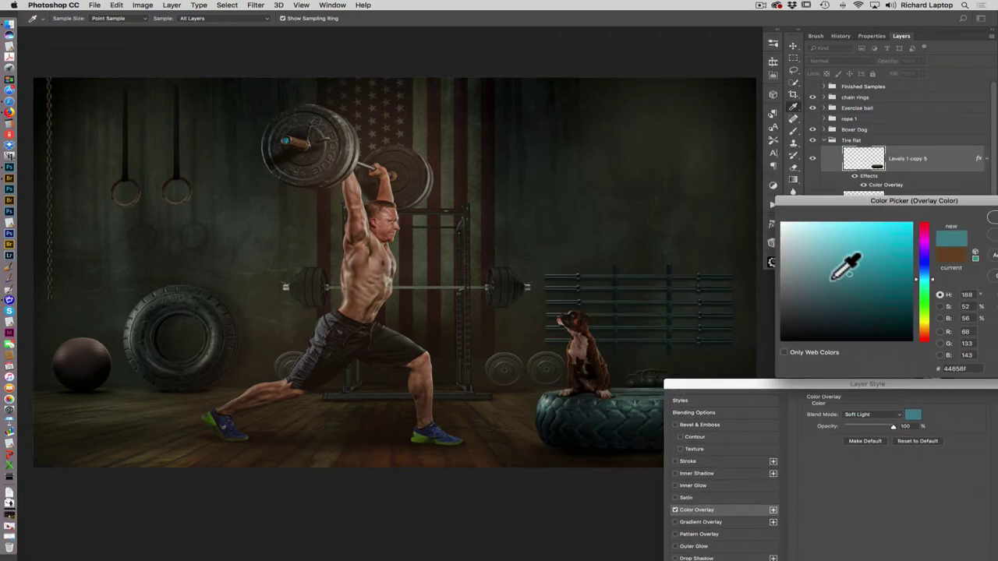
drag(850, 272, 827, 274)
drag(890, 382, 740, 317)
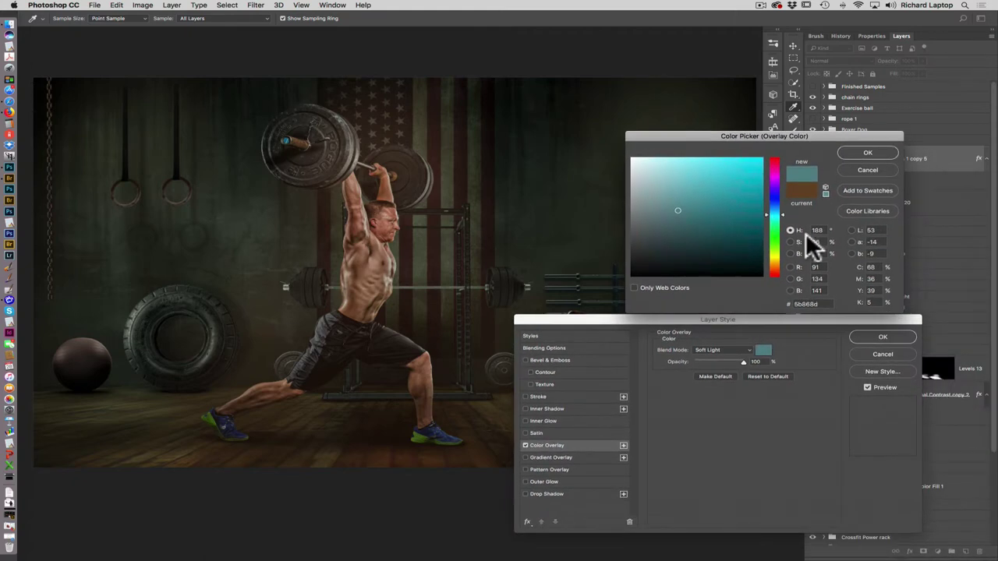
click(890, 156)
click(900, 337)
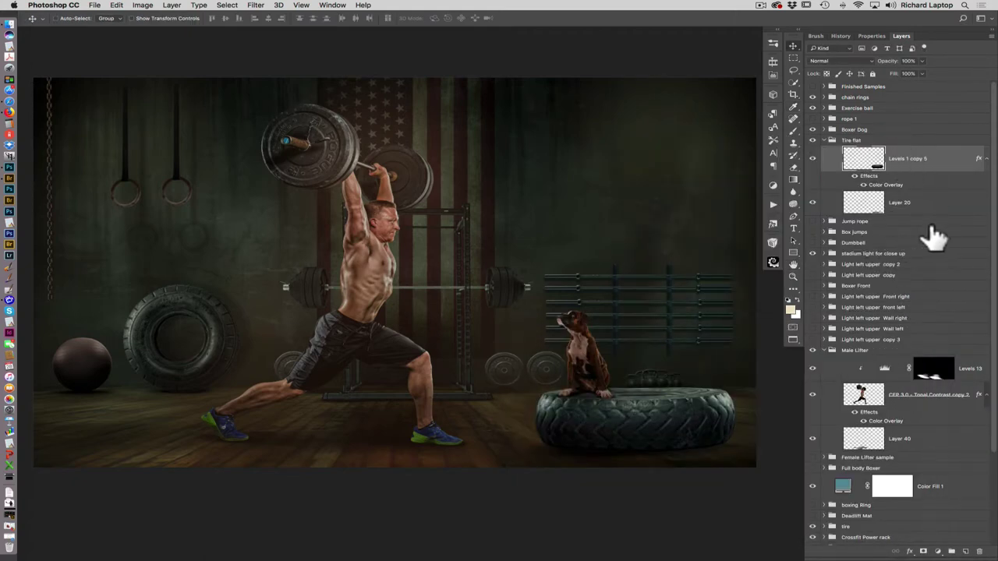
Set the Boxer Dog layer's Color Overlay to muted teal #5e898b
click(825, 130)
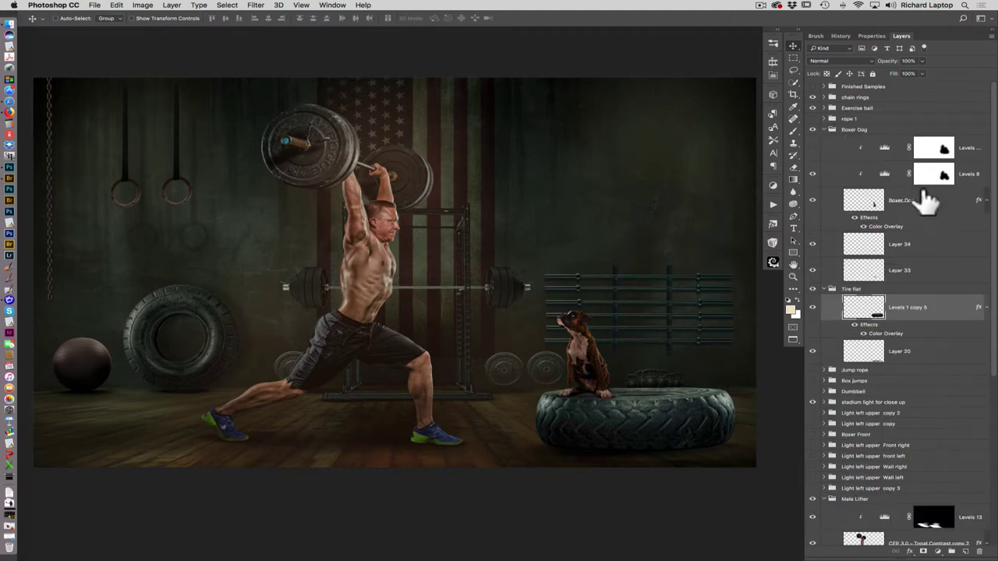
double_click(881, 225)
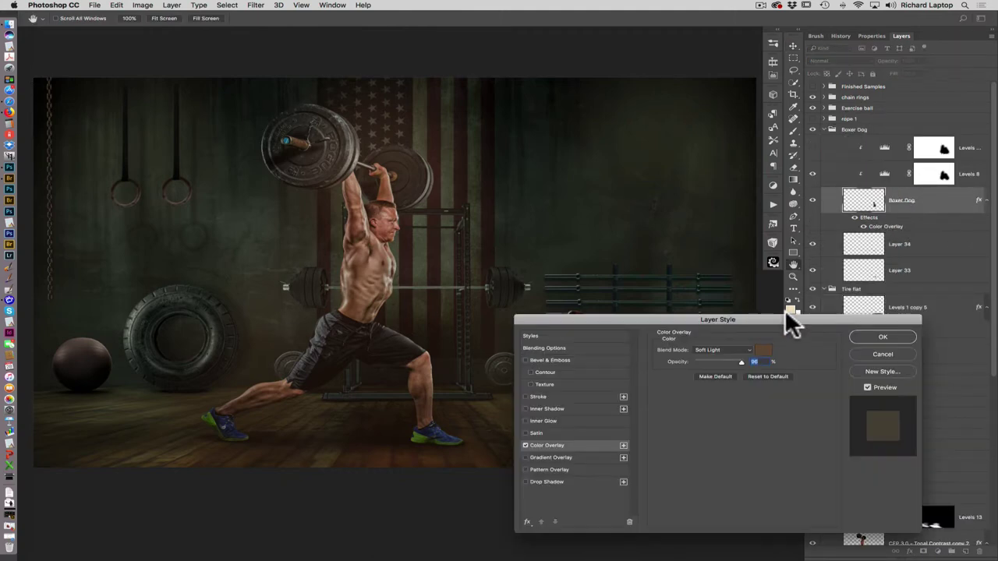
drag(802, 259, 798, 28)
click(781, 55)
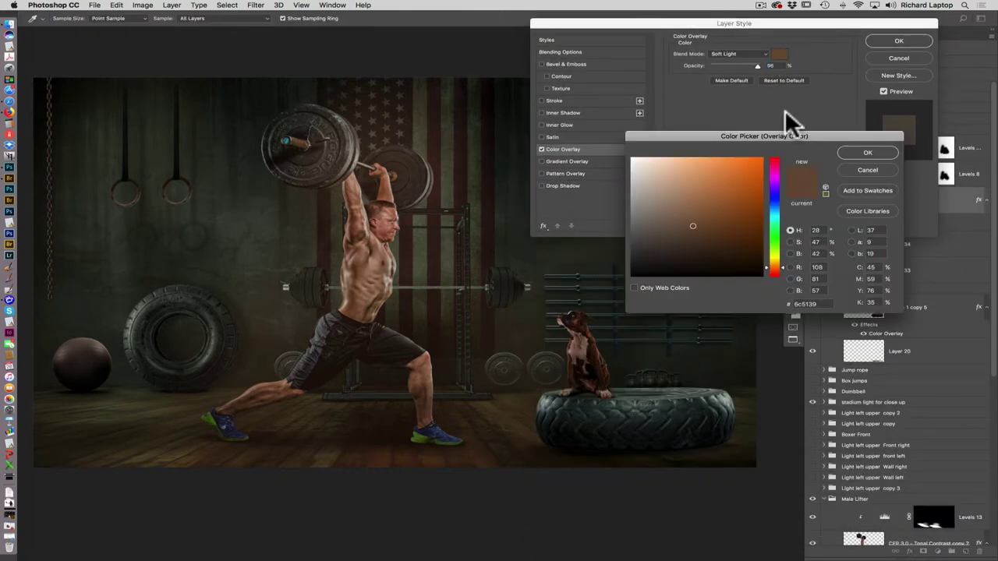
click(768, 234)
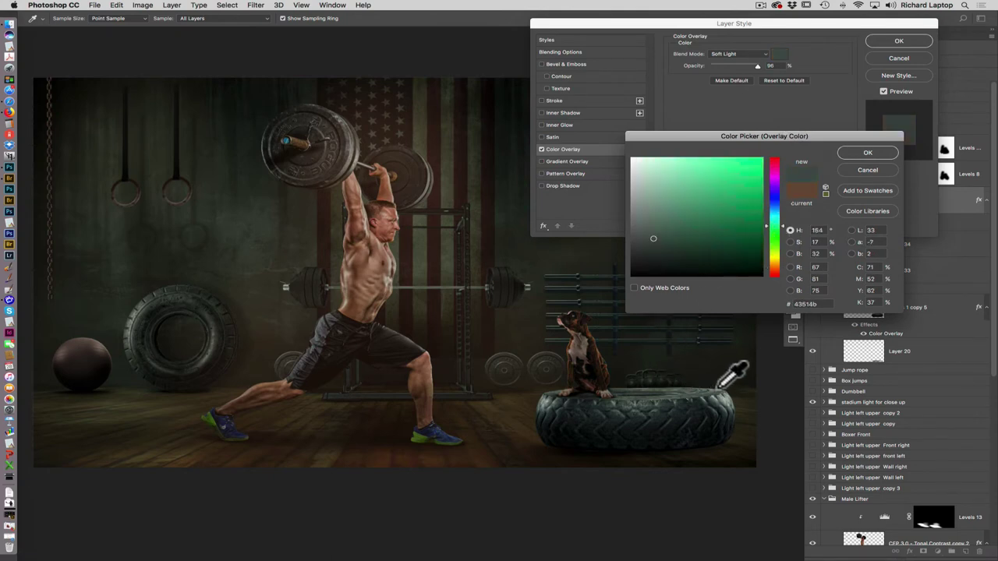
drag(784, 234, 793, 216)
drag(653, 239, 691, 199)
click(884, 152)
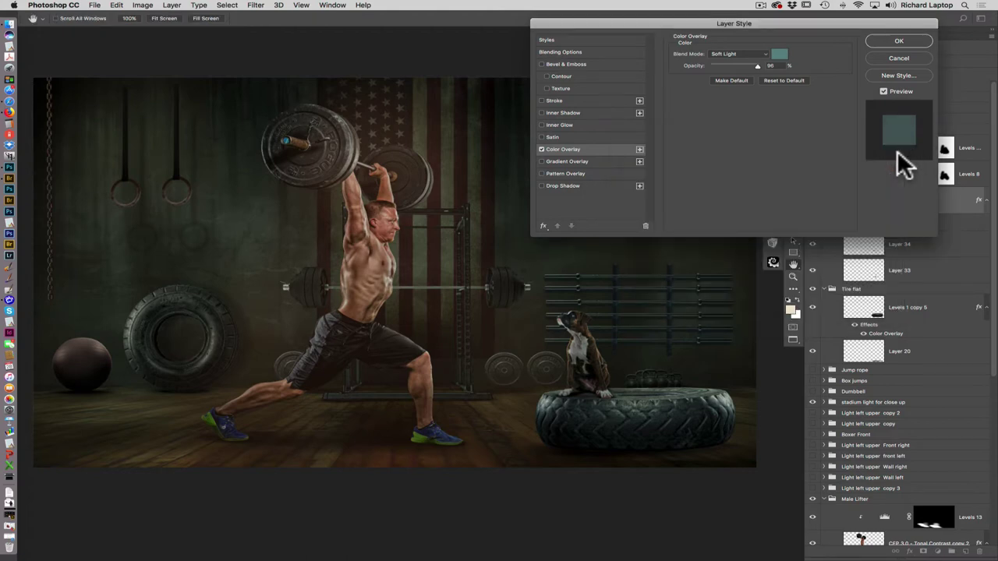
click(899, 41)
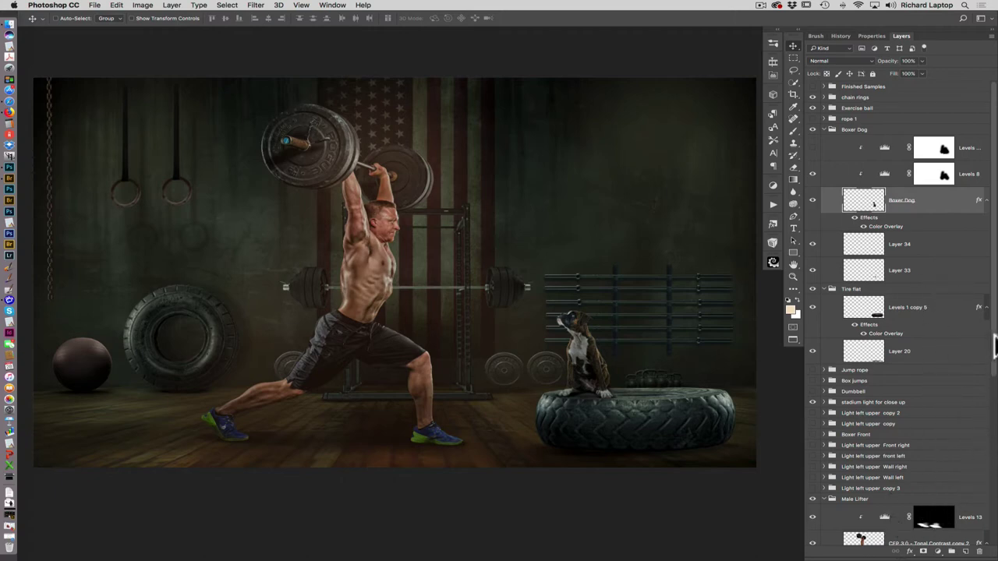
drag(994, 352, 994, 457)
drag(897, 466, 842, 71)
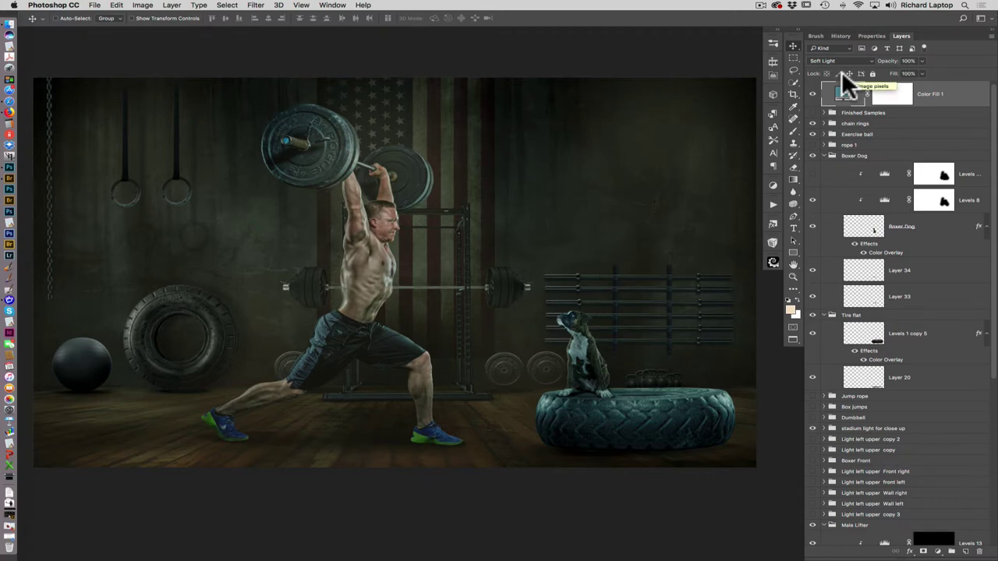
double_click(848, 94)
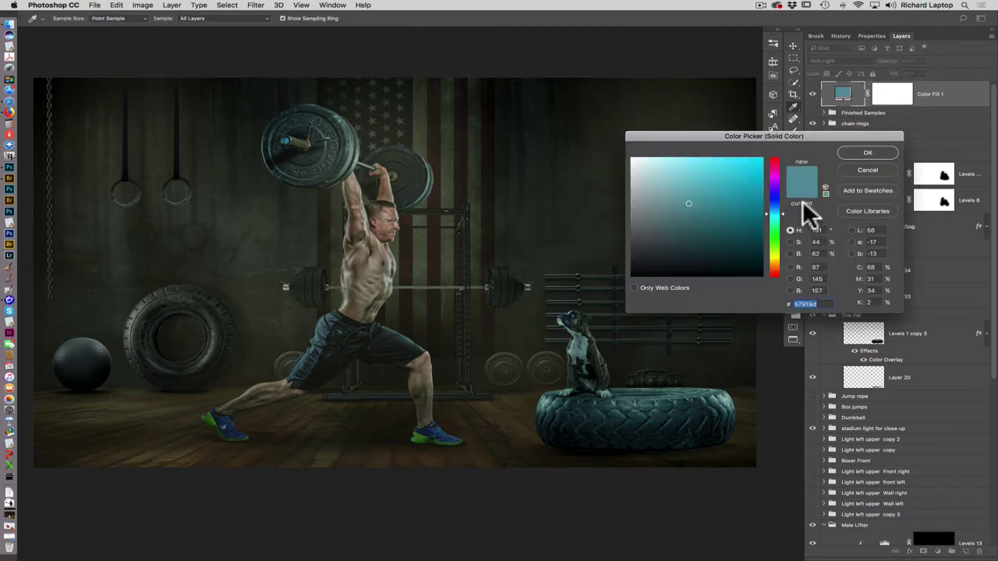
click(783, 227)
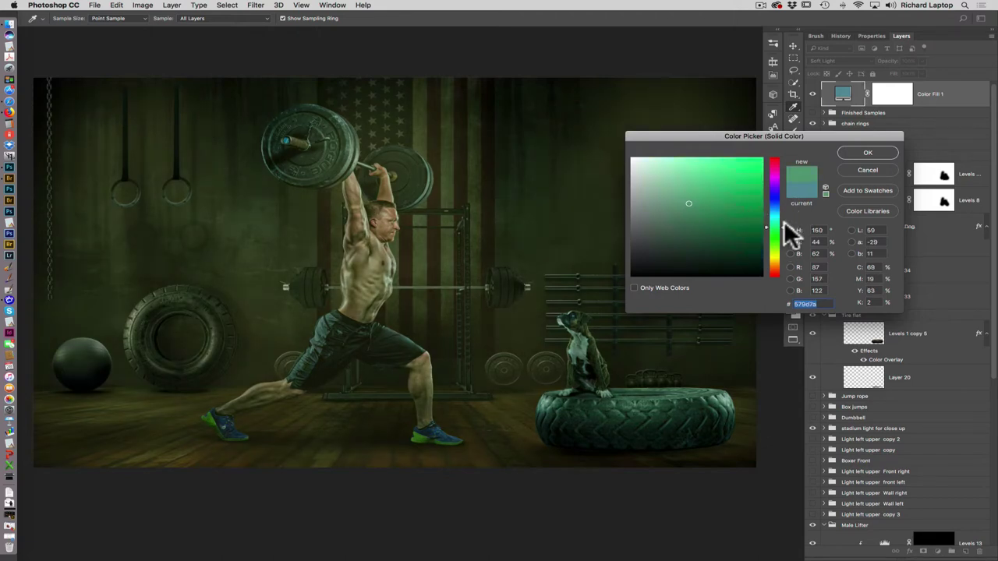
mouse_move(753, 196)
mouse_down()
mouse_move(757, 161)
mouse_move(779, 157)
mouse_up()
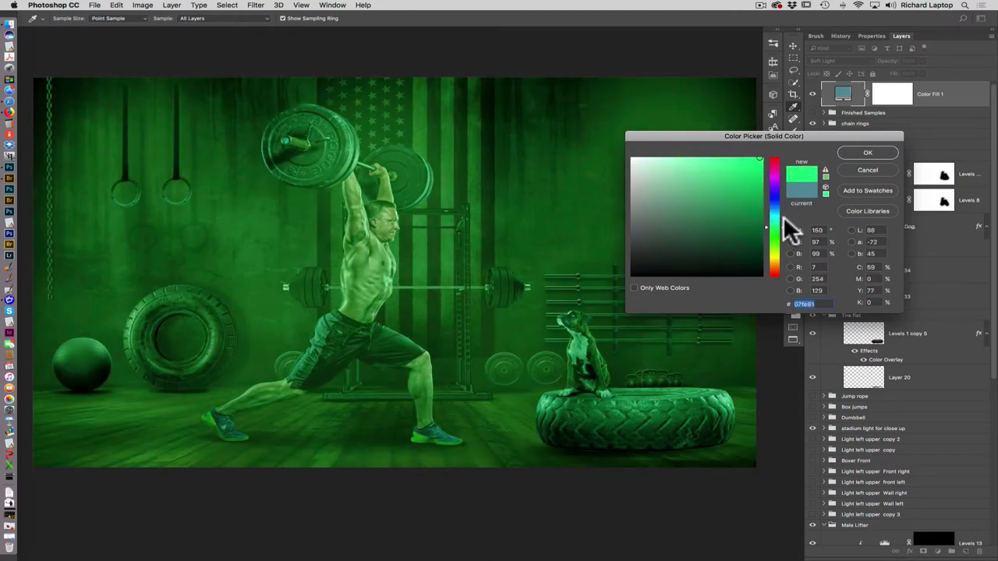
drag(784, 204, 775, 184)
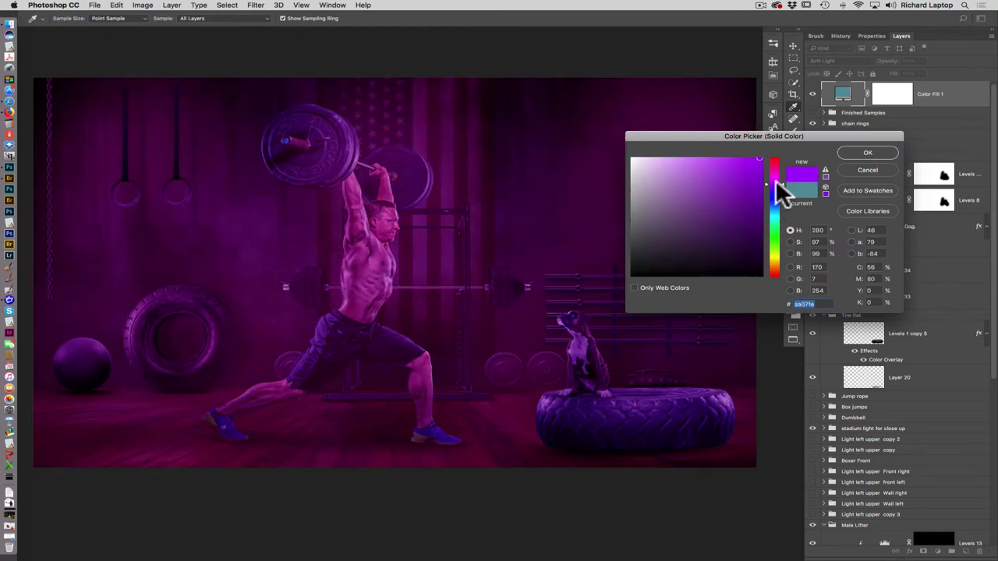
mouse_move(679, 214)
mouse_down()
mouse_move(694, 196)
mouse_move(724, 220)
mouse_move(661, 212)
mouse_move(671, 207)
mouse_up()
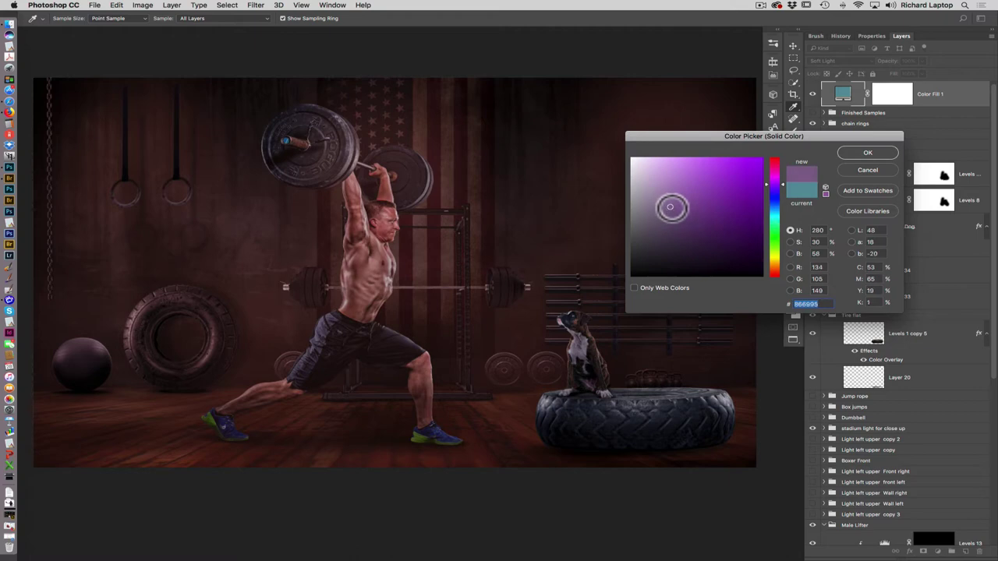
click(776, 248)
drag(779, 252, 783, 267)
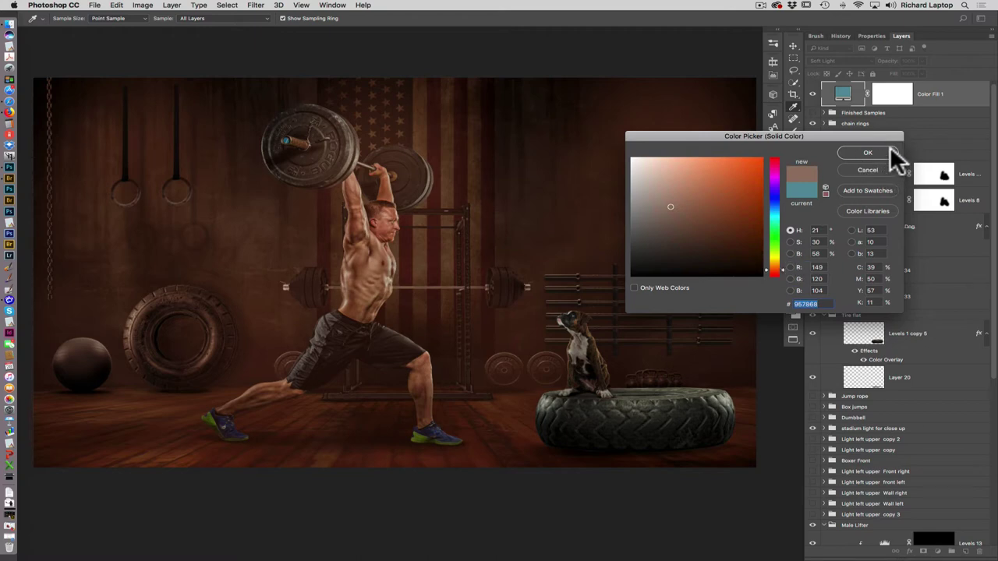
click(887, 169)
key(v)
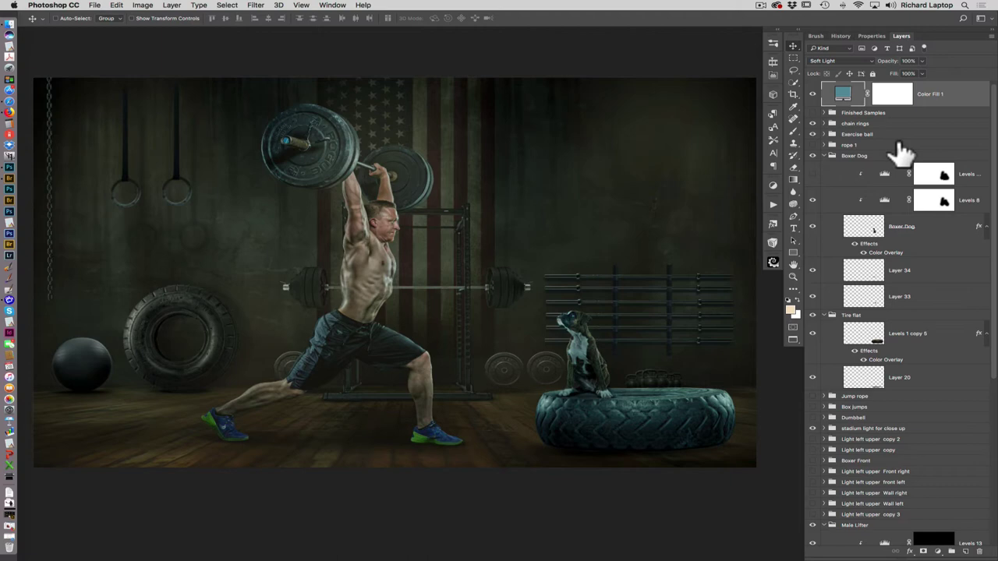
Delete Color Fill 1, show Finished Samples, and collapse the Boxer Dog, Tire flat and Male Lifter groups
click(812, 94)
click(813, 112)
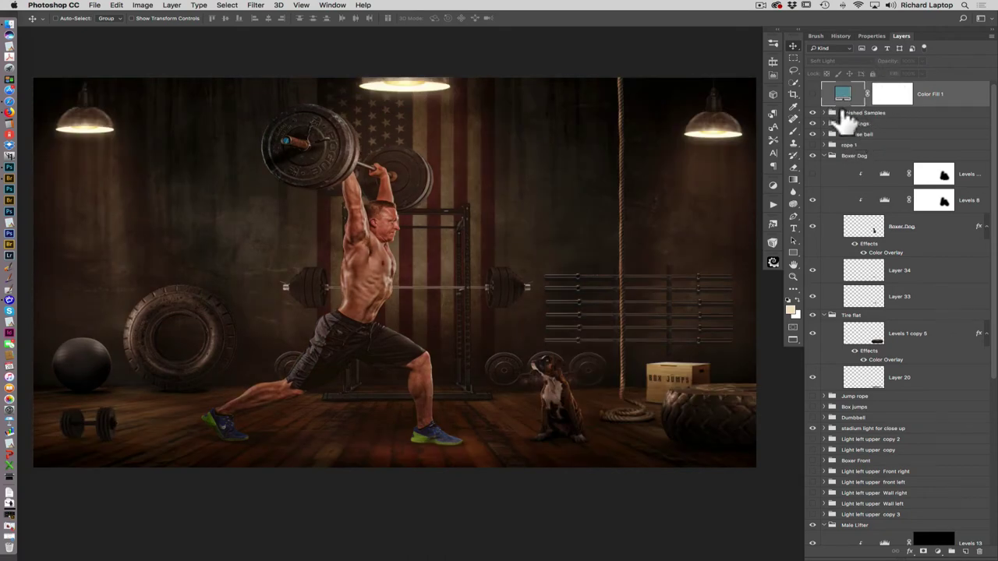
click(823, 113)
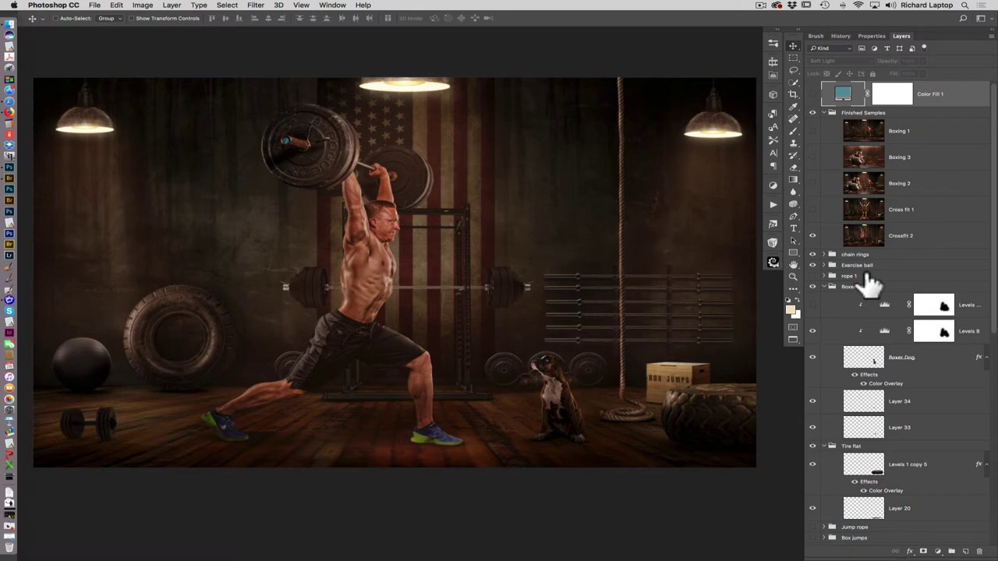
click(825, 287)
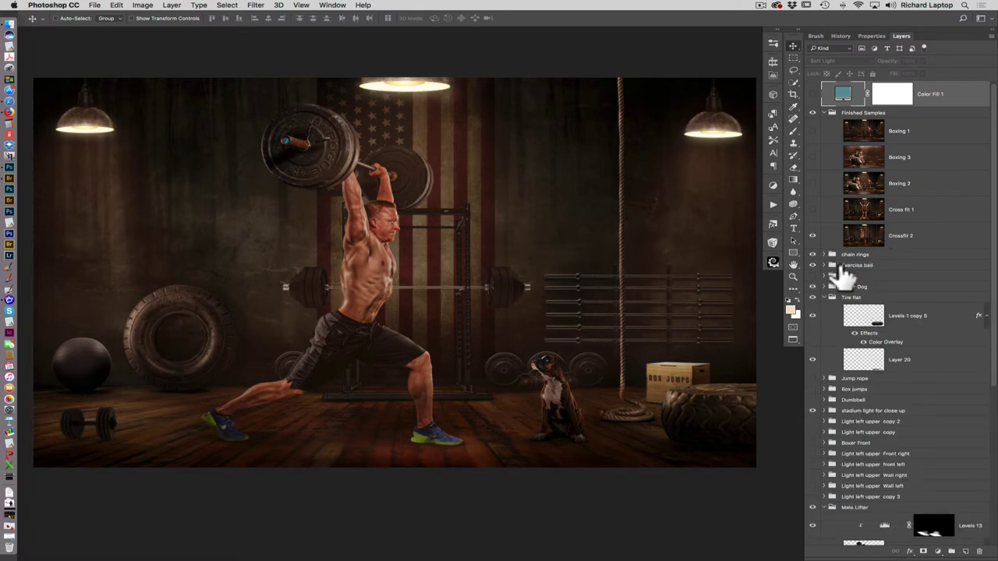
click(825, 113)
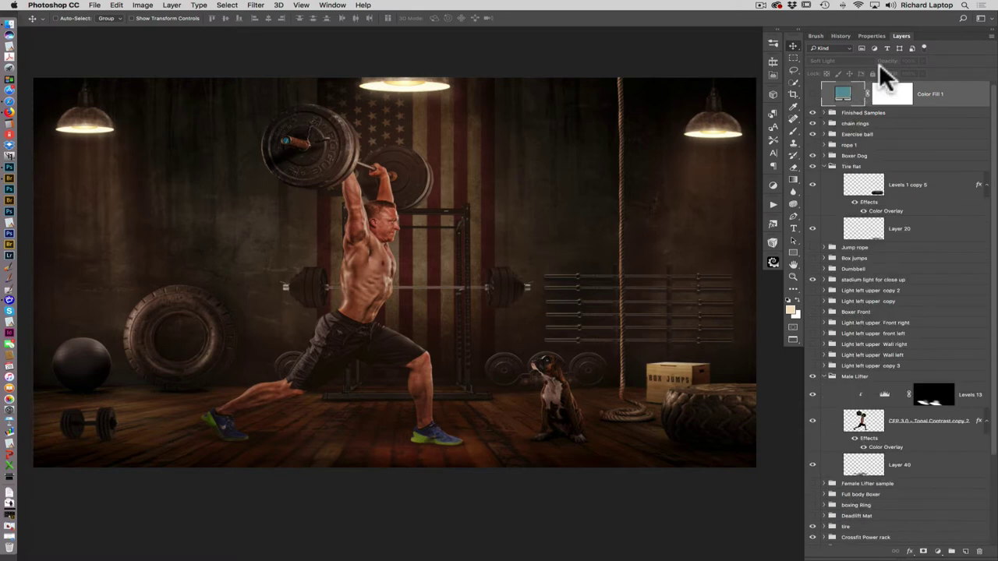
key(Delete)
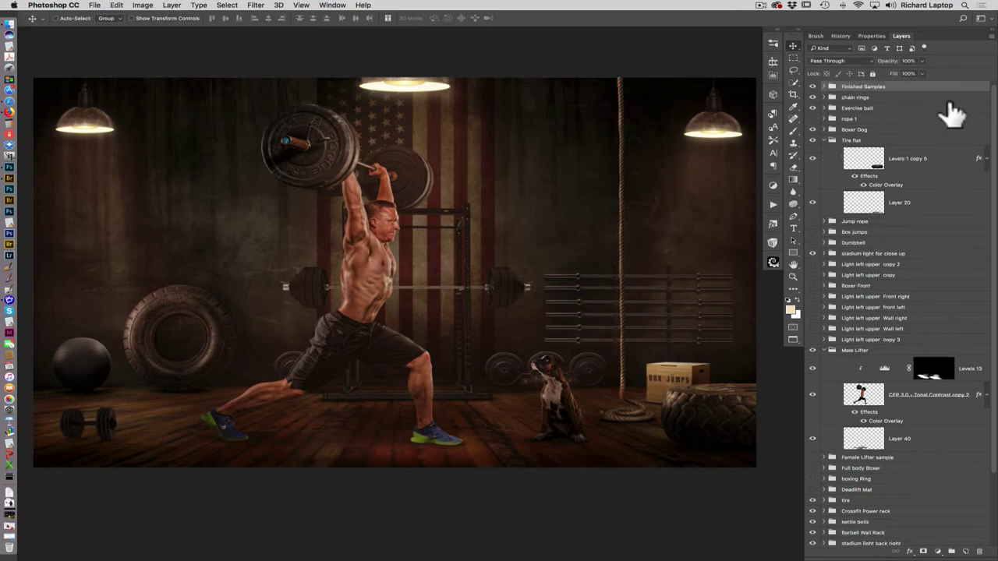
click(824, 141)
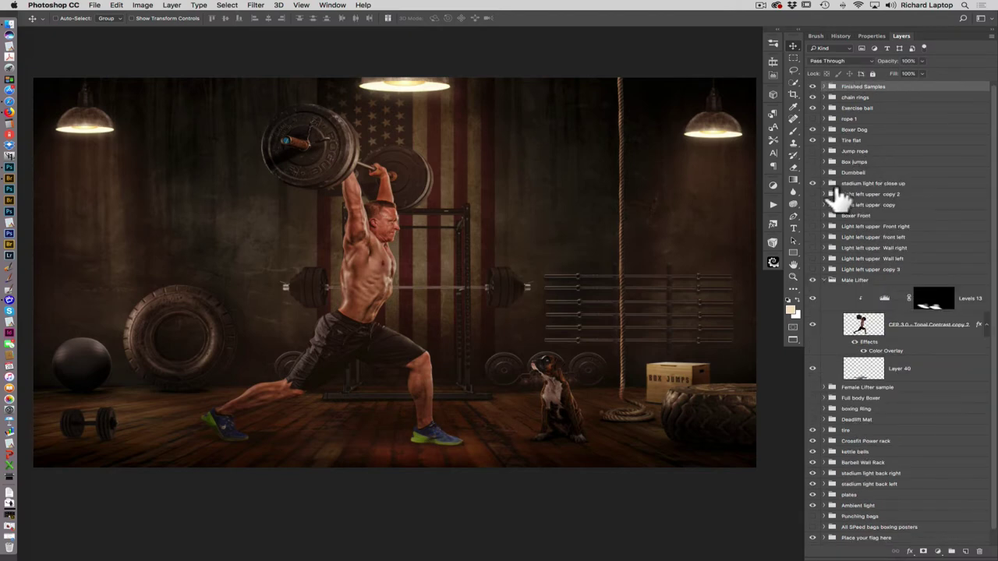
click(824, 280)
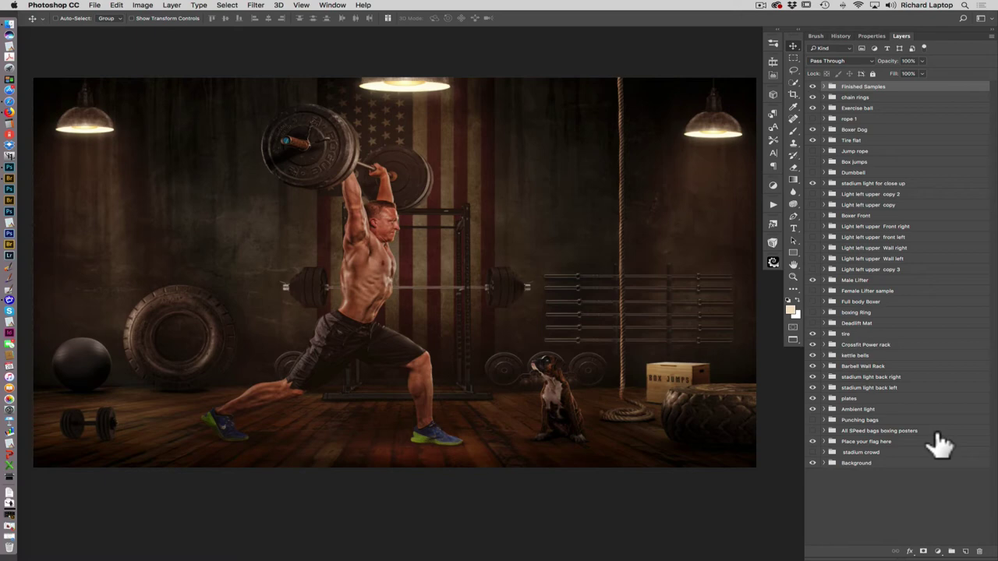
click(143, 6)
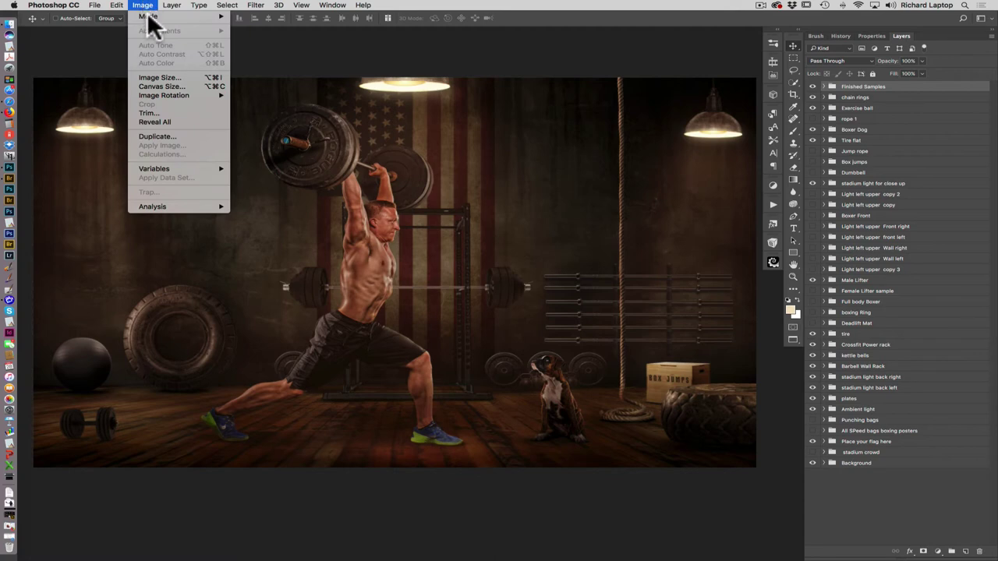
click(176, 79)
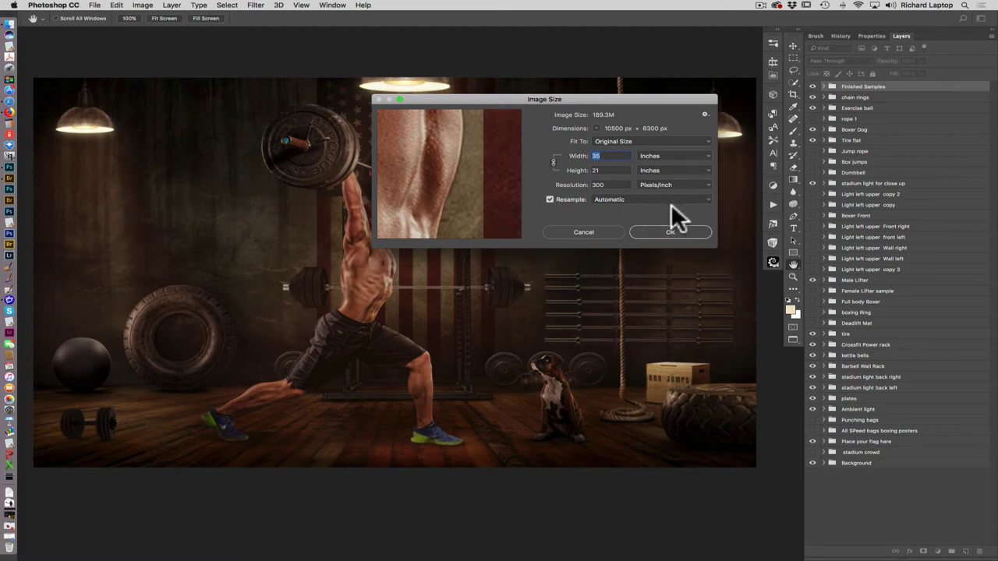
click(707, 232)
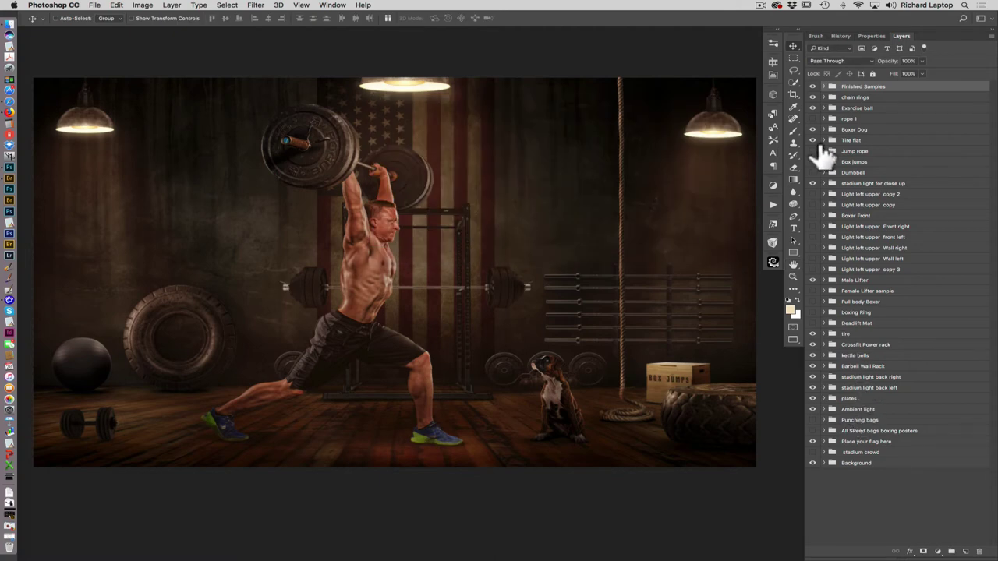
Crop to a 16:26 portrait frame centred on the lunging weightlifter
click(793, 94)
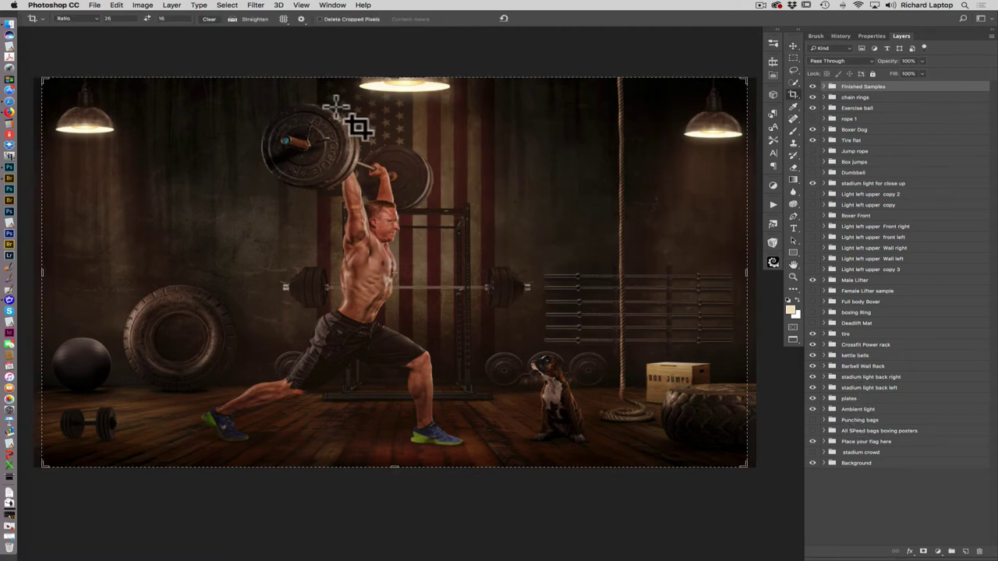
click(147, 18)
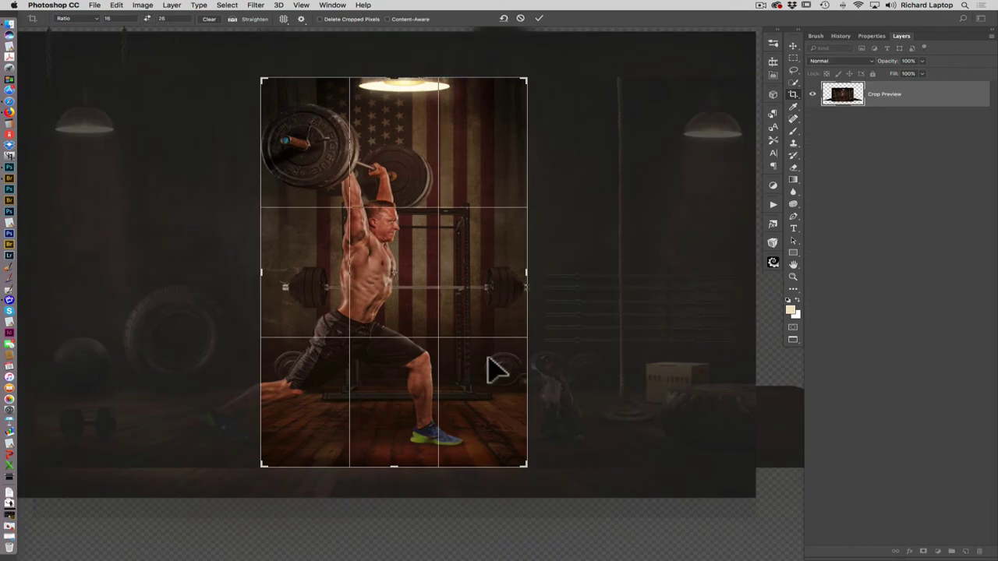
drag(489, 359, 552, 354)
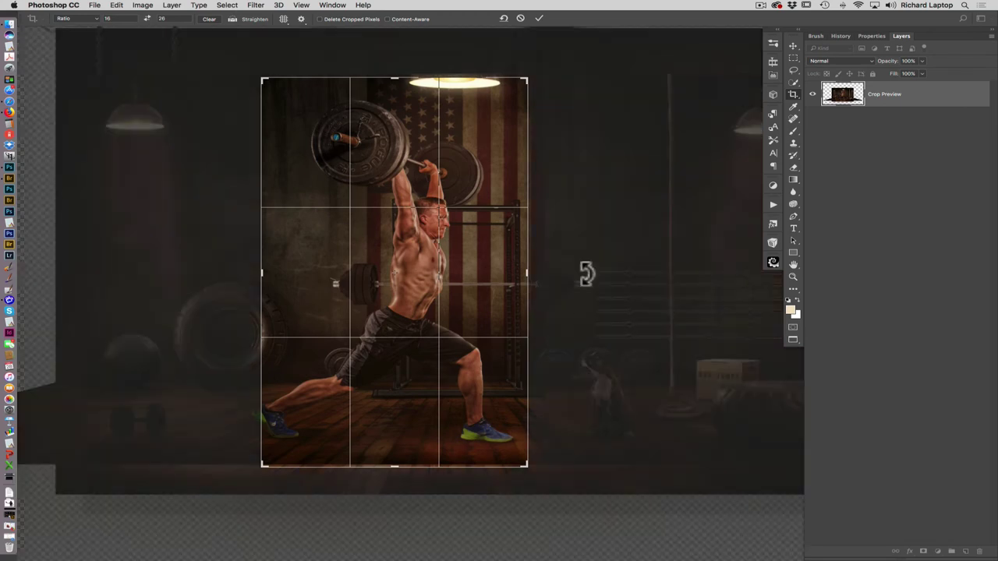
mouse_move(529, 75)
mouse_down()
mouse_move(537, 67)
mouse_move(532, 73)
mouse_up()
drag(499, 412, 515, 404)
key(Return)
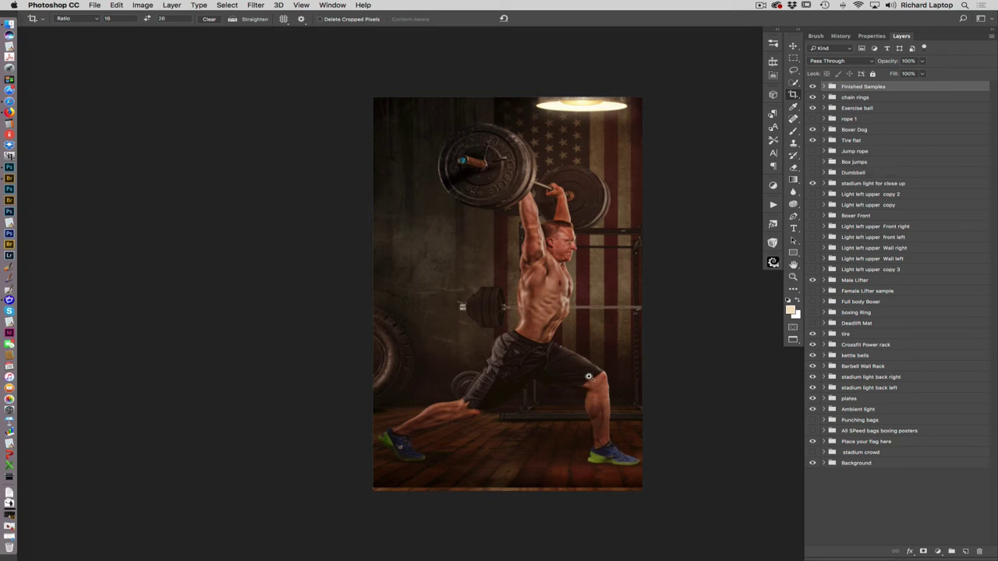
Hide Finished Samples, push the tire off the left edge, and move the Crossfit Power rack left
scroll(589, 376, down, 2)
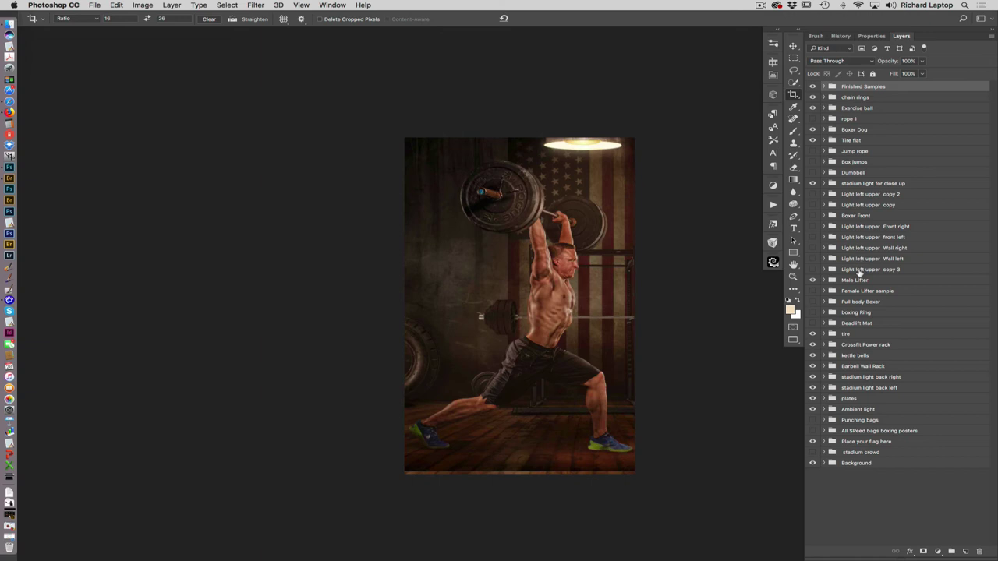
click(854, 334)
key(v)
drag(483, 353, 512, 358)
click(812, 87)
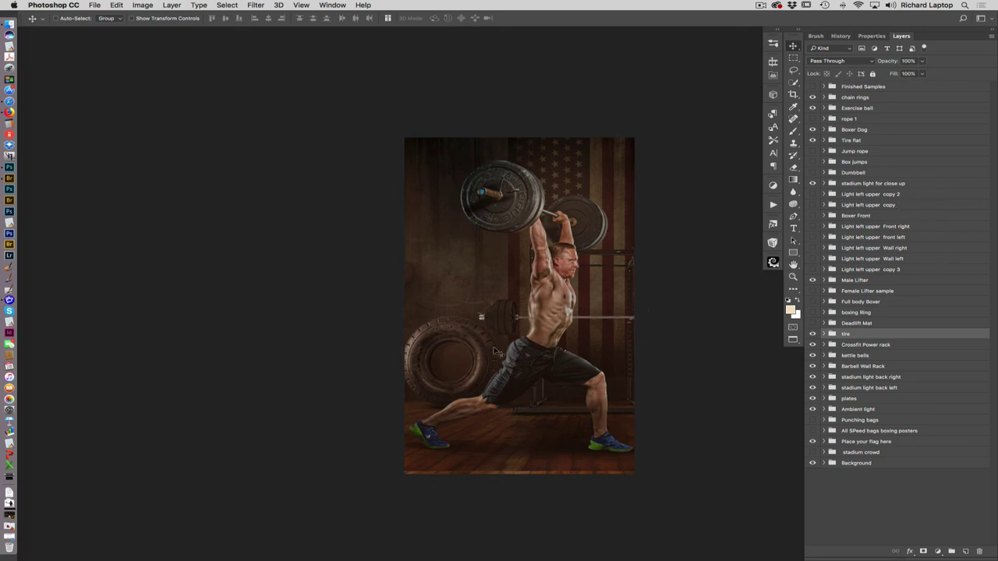
drag(496, 354, 379, 353)
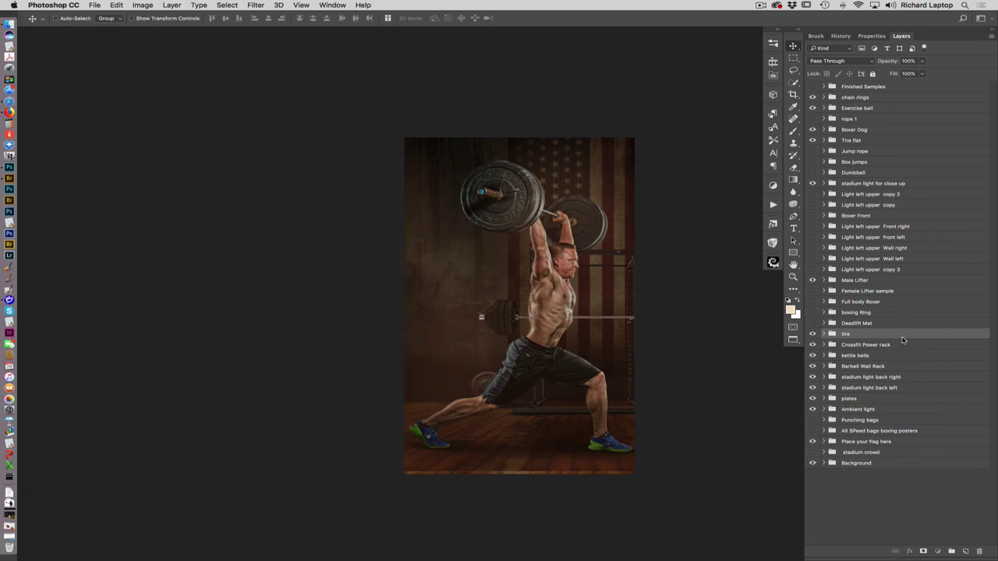
click(865, 344)
drag(616, 340, 446, 333)
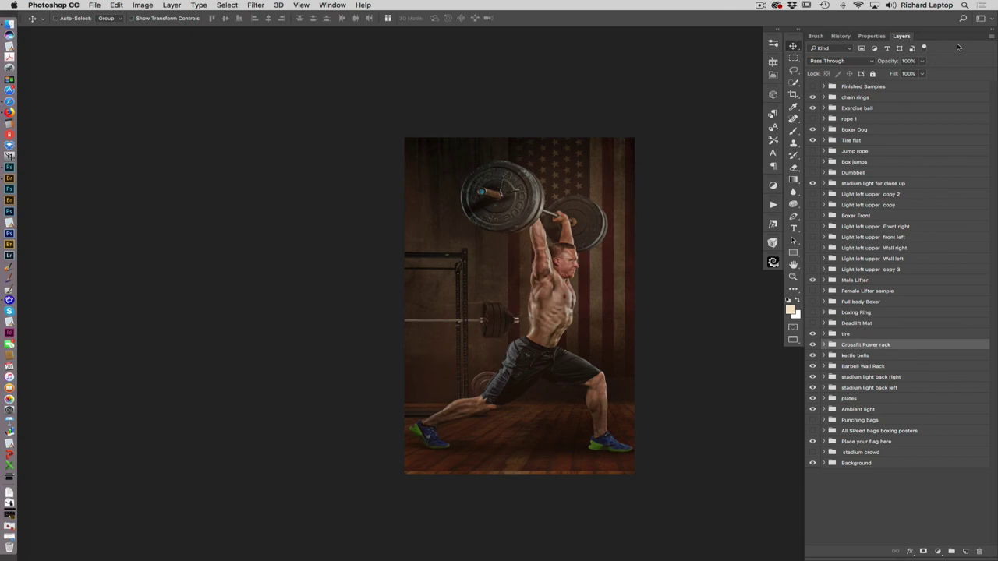
Return to the history state before the Crop to restore the wide scene
click(842, 35)
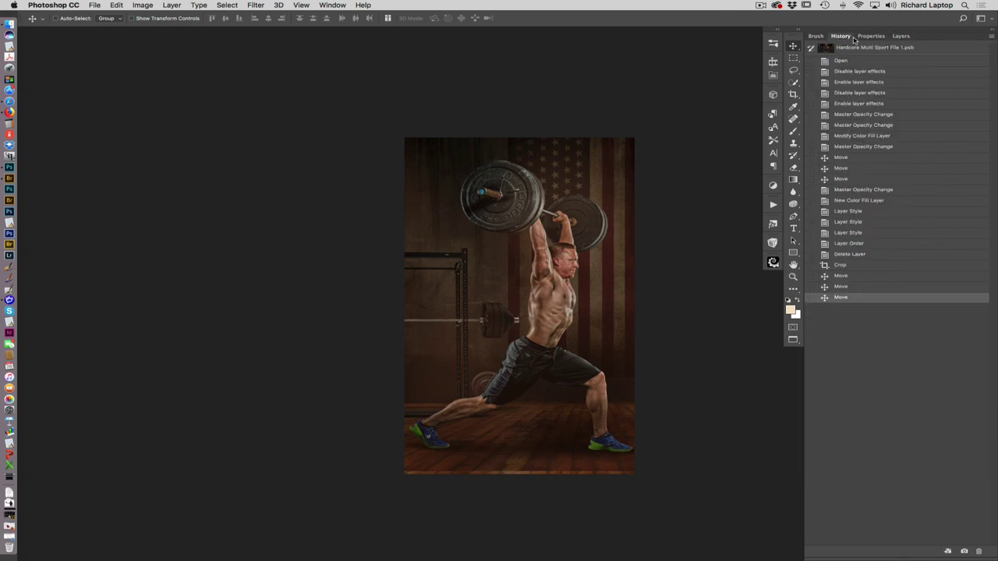
click(871, 247)
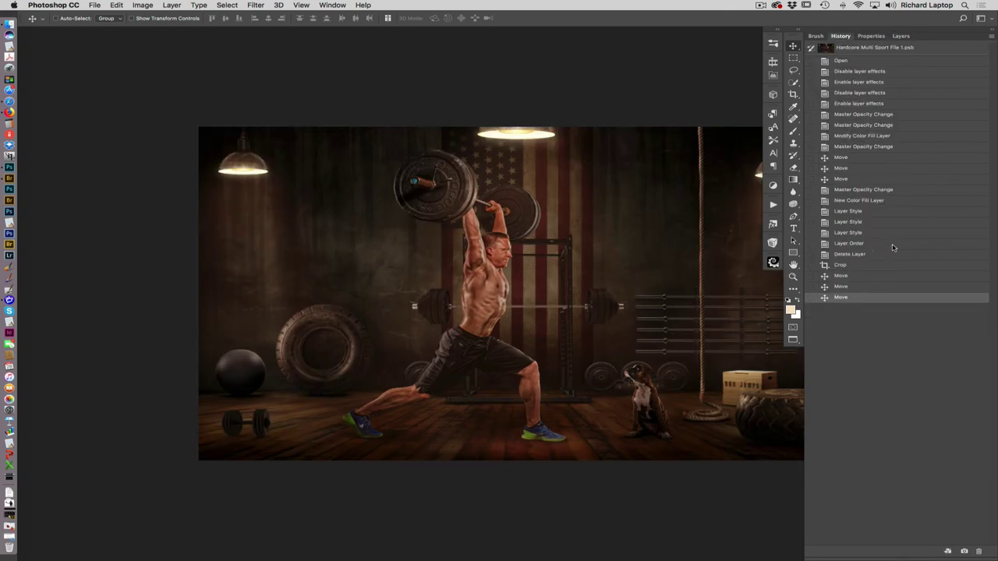